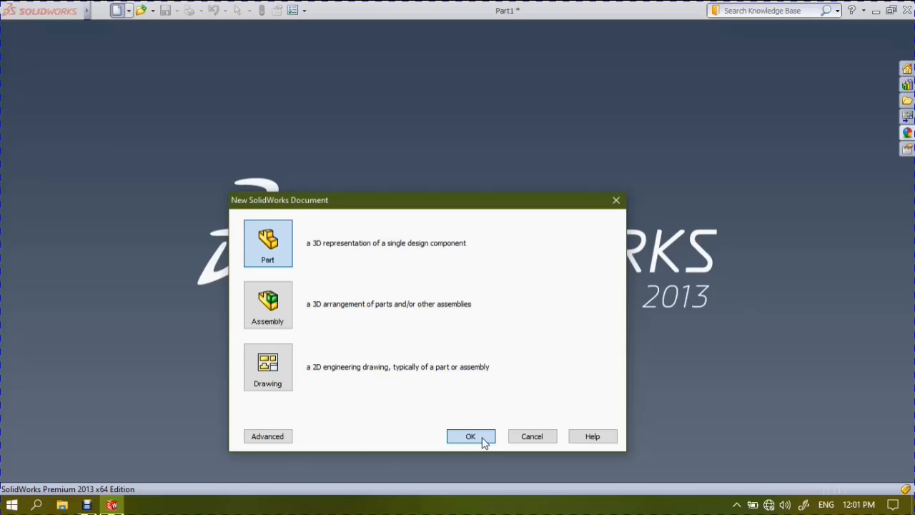
# Create a new part and sketch a center rectangle about 93 × 167 mm on the Top Plane, centred on the origin
pyautogui.click(483, 442)
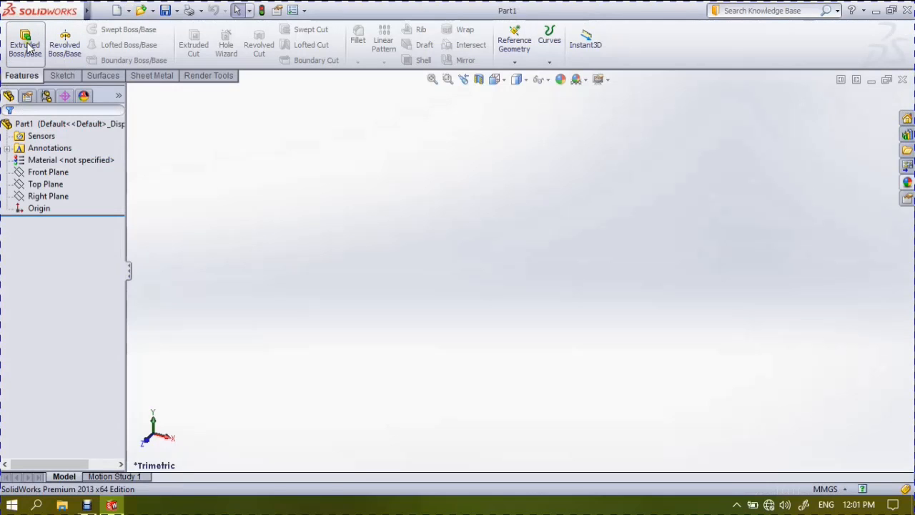
pyautogui.click(64, 44)
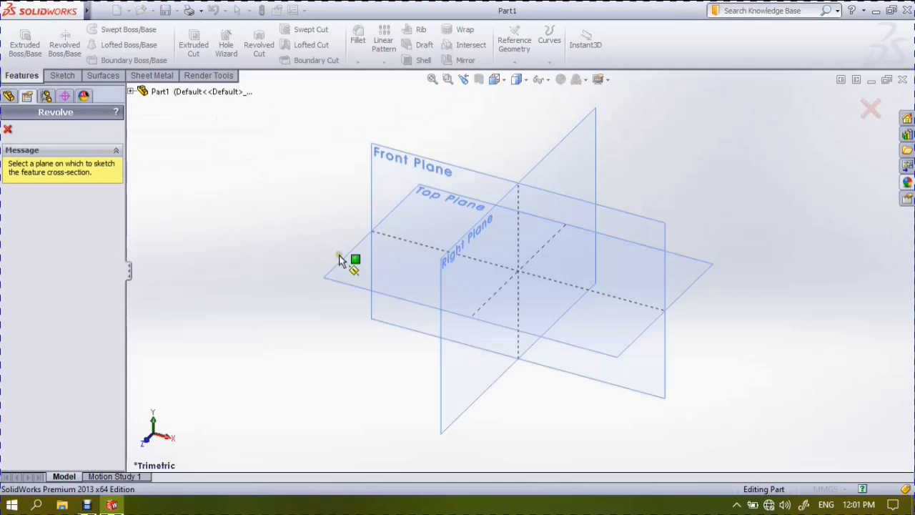
pyautogui.click(350, 273)
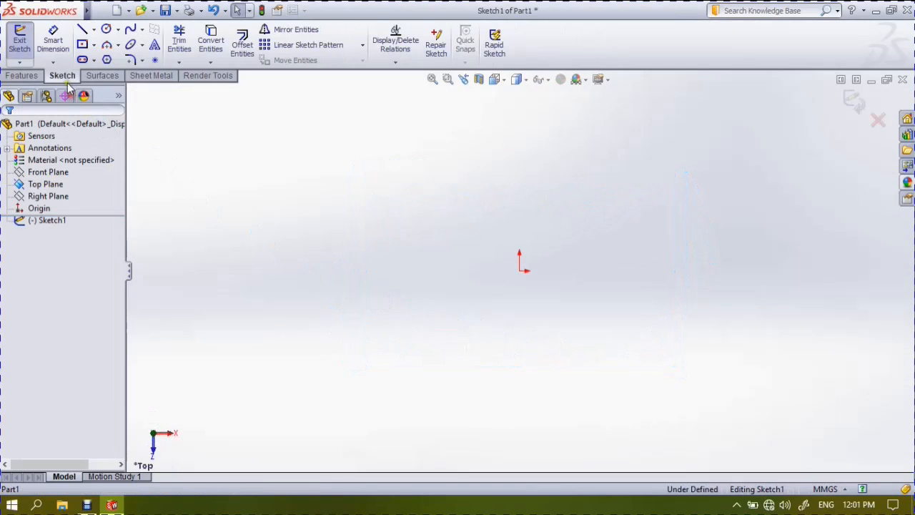
pyautogui.click(82, 45)
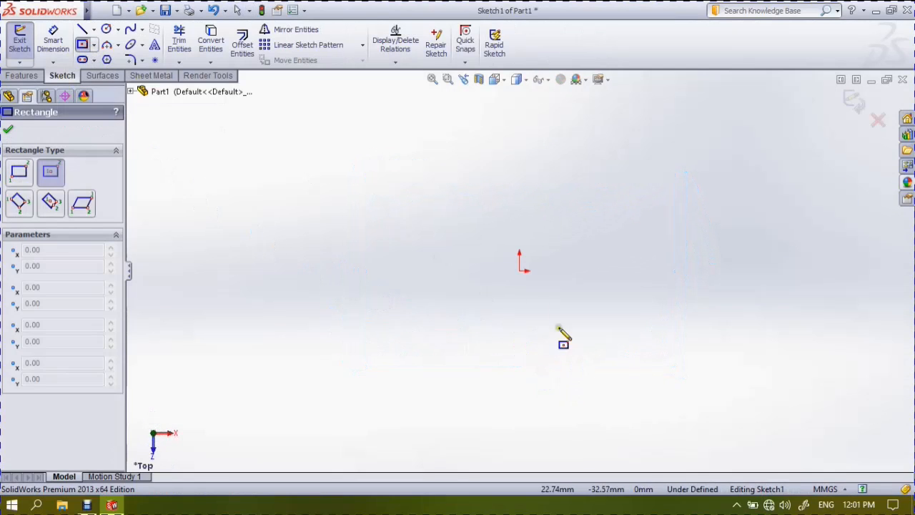
pyautogui.click(520, 270)
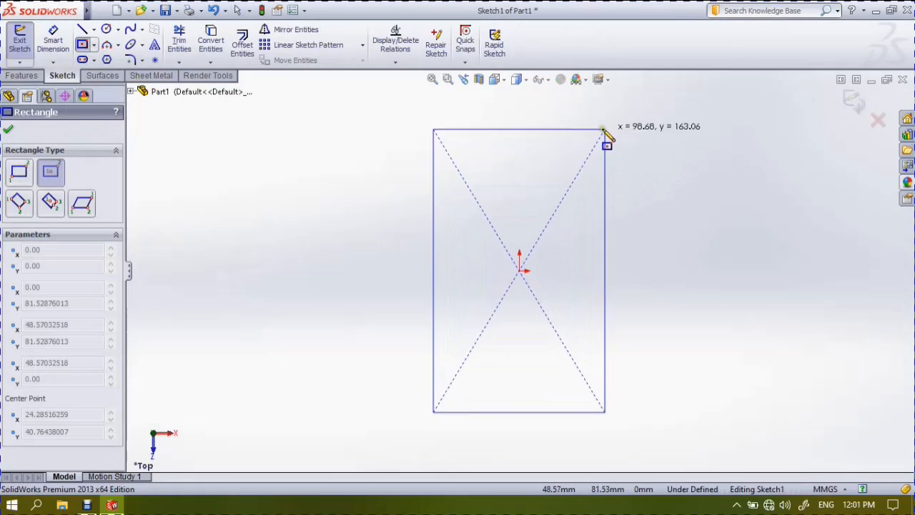
pyautogui.click(601, 126)
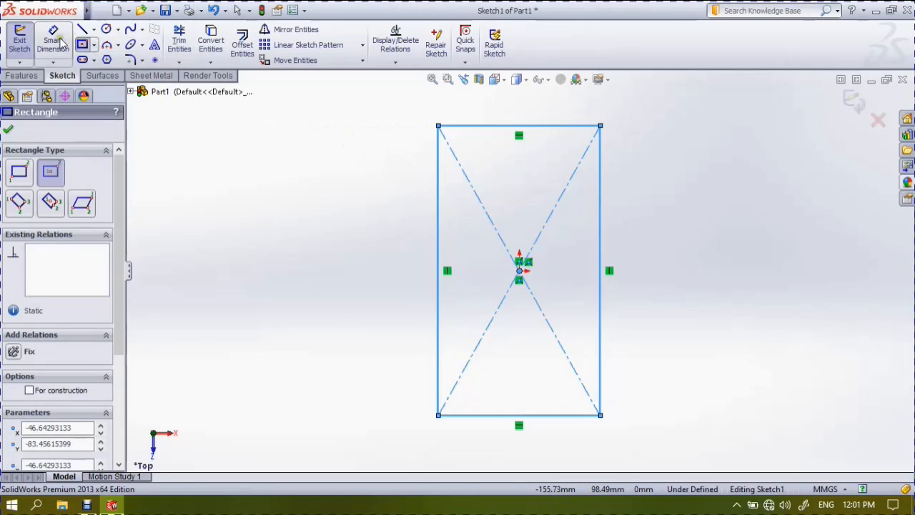
# Dimension the rectangle to 180 mm high and 80 mm wide
pyautogui.press('Escape')
pyautogui.click(433, 202)
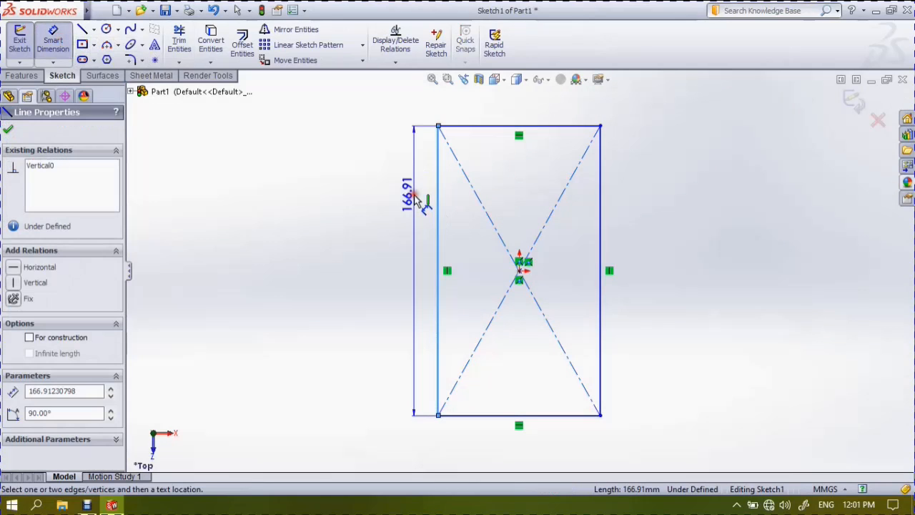
pyautogui.click(417, 200)
pyautogui.write('180')
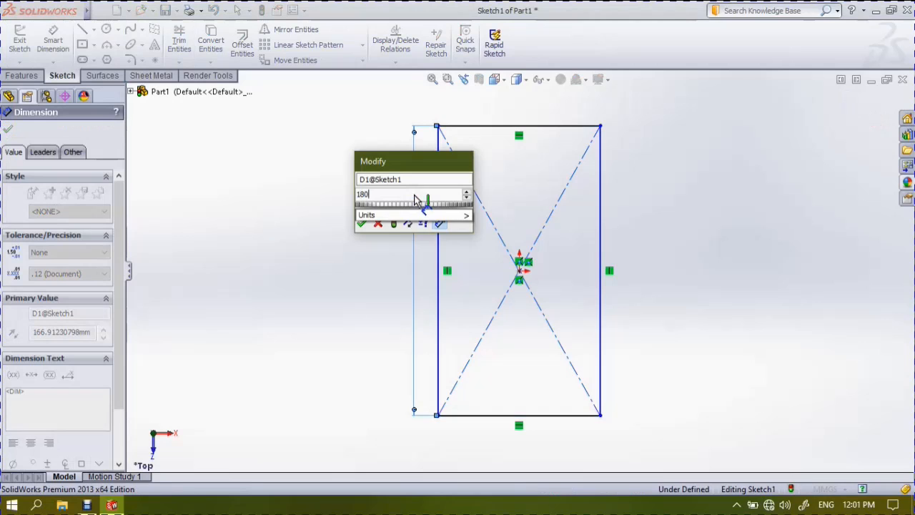
pyautogui.press('Return')
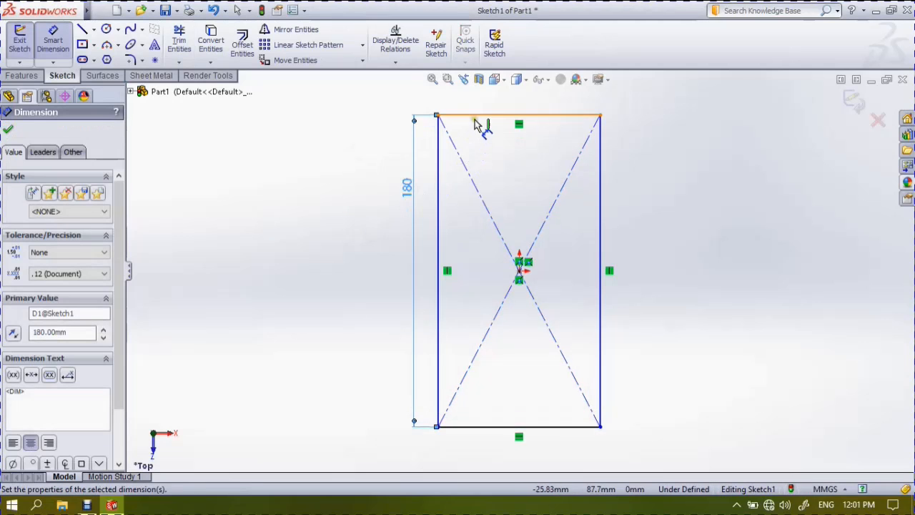
pyautogui.click(477, 116)
pyautogui.click(484, 112)
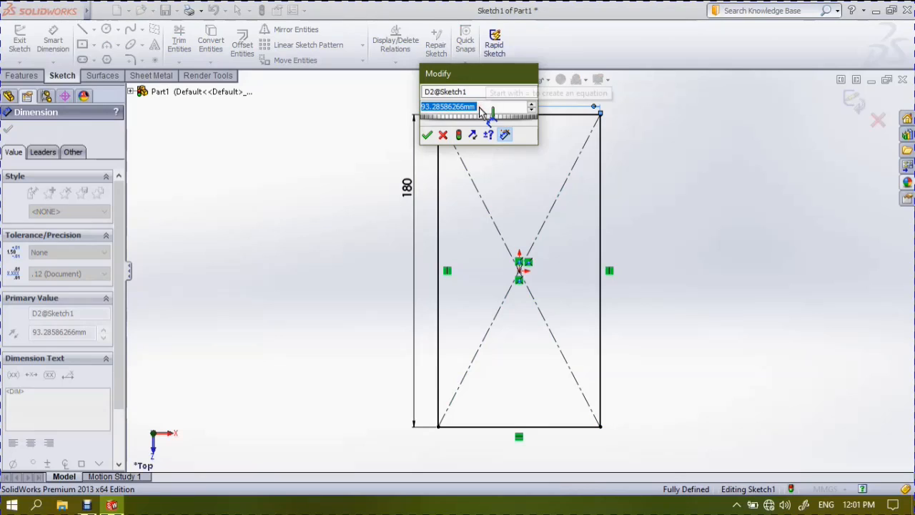
pyautogui.write('80')
pyautogui.press('Return')
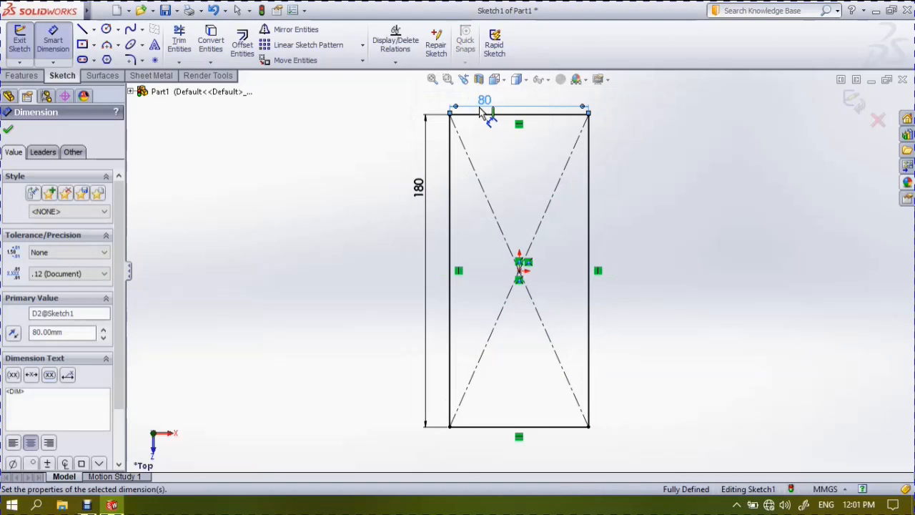
# Round all four corners of the rectangle with 10 mm sketch fillets
pyautogui.click(131, 60)
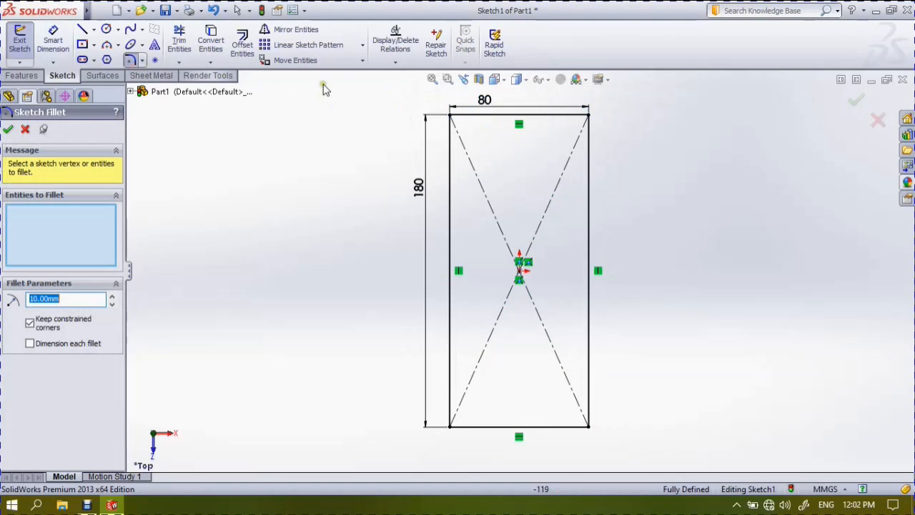
pyautogui.click(450, 116)
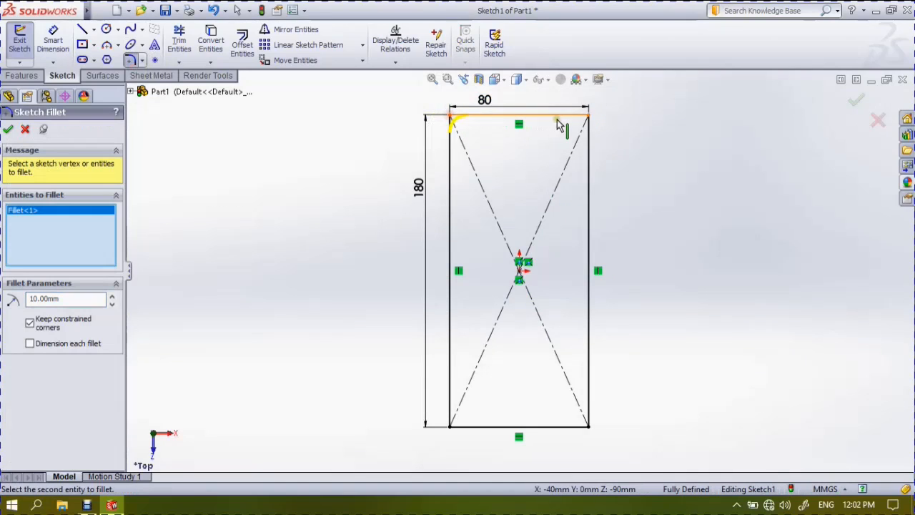
pyautogui.click(589, 115)
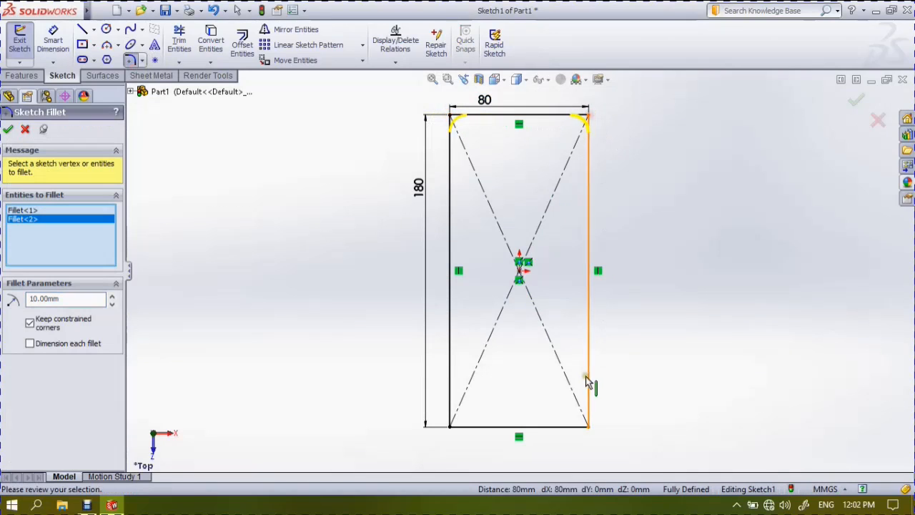
pyautogui.click(587, 426)
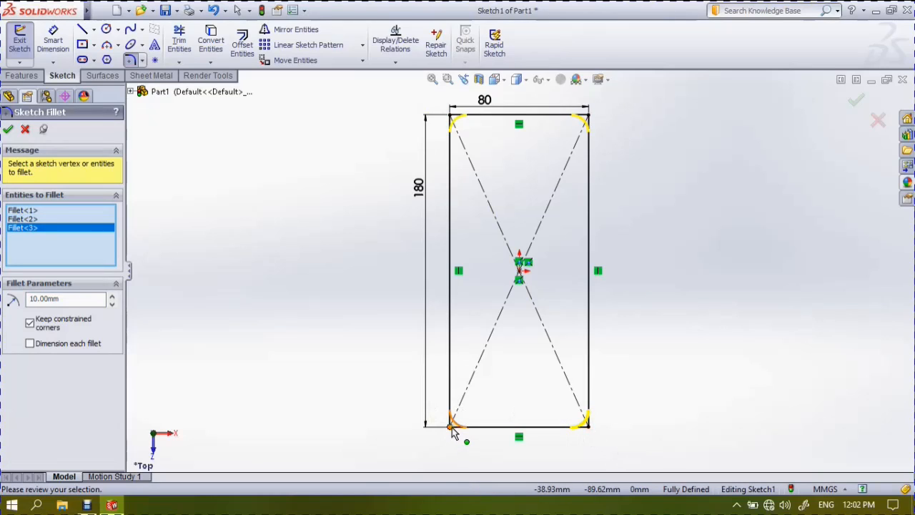
pyautogui.click(450, 425)
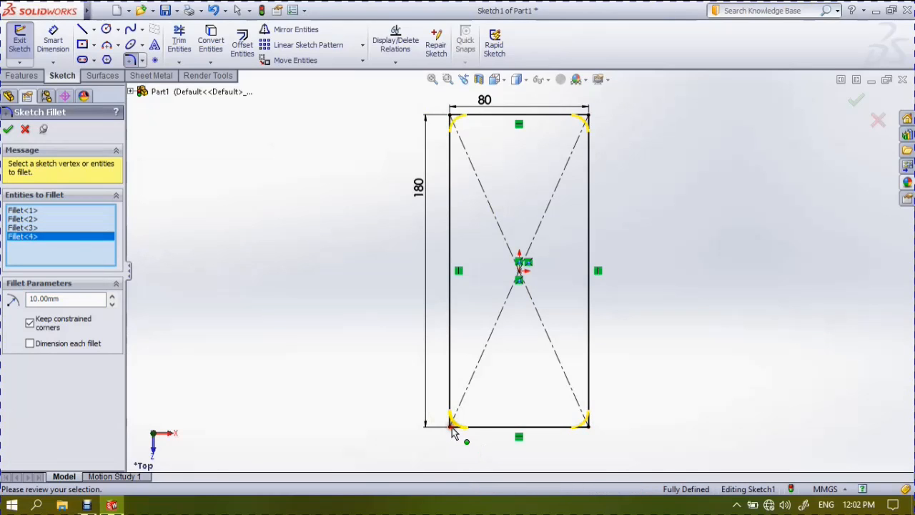
pyautogui.click(8, 130)
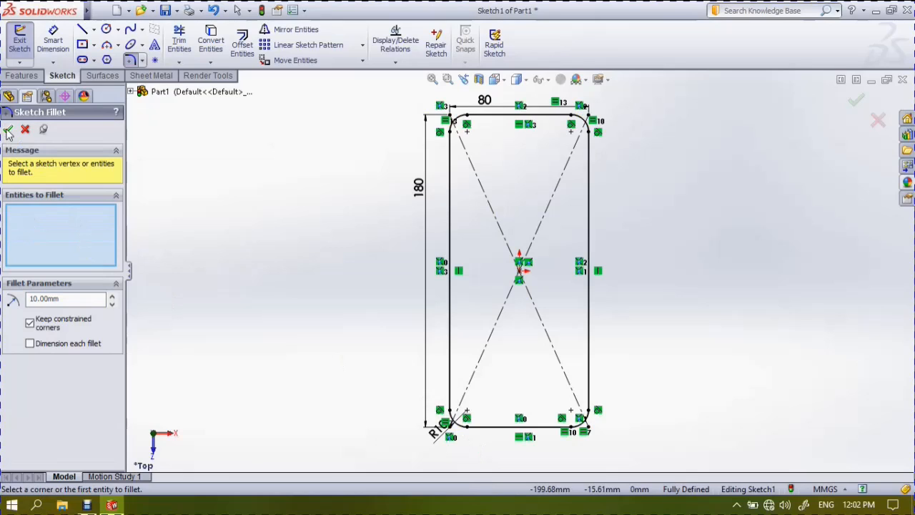
pyautogui.click(8, 130)
# Extrude the rounded rectangle as a blind boss 10 mm thick
pyautogui.click(21, 75)
pyautogui.click(19, 49)
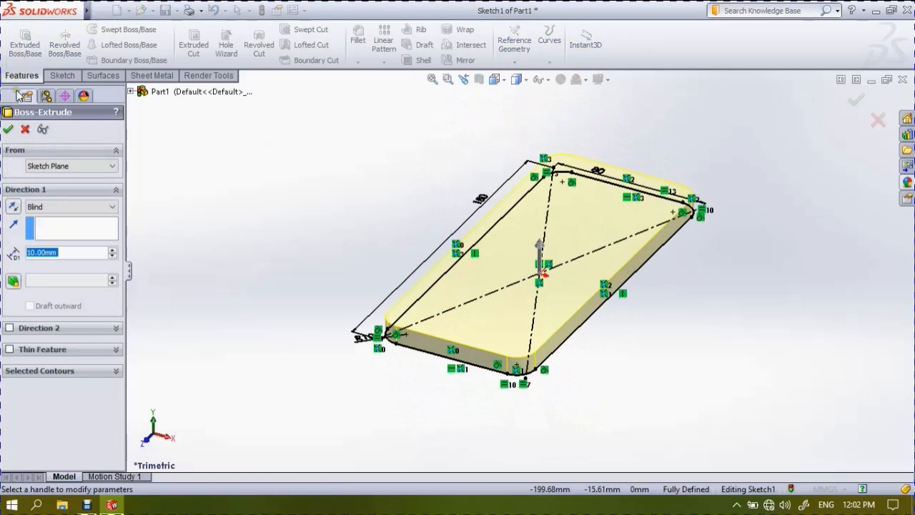
pyautogui.click(8, 130)
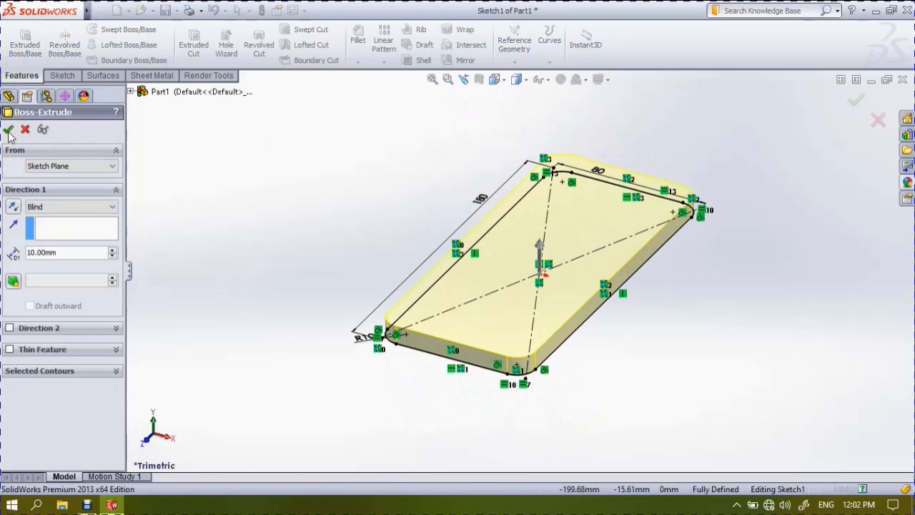
# Fillet the perimeter edge of the body's top face with a 5 mm constant radius
pyautogui.click(357, 36)
pyautogui.click(563, 322)
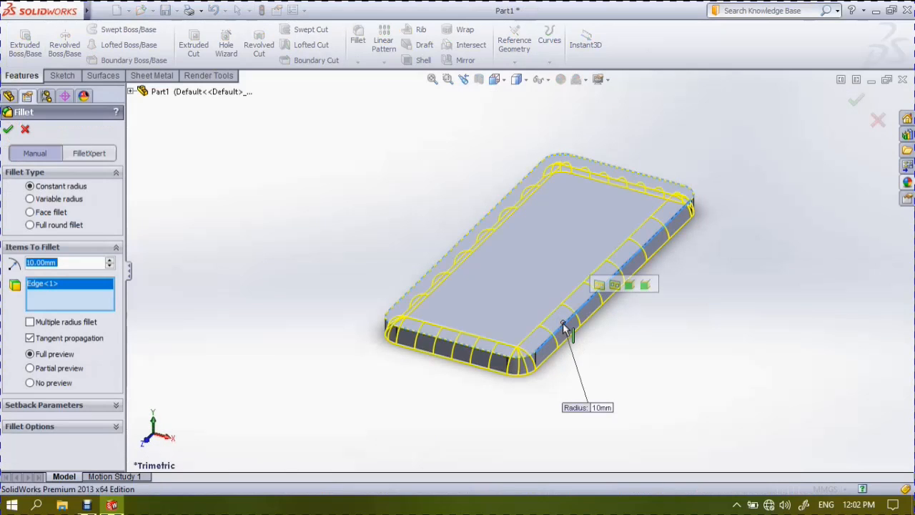
pyautogui.write('5')
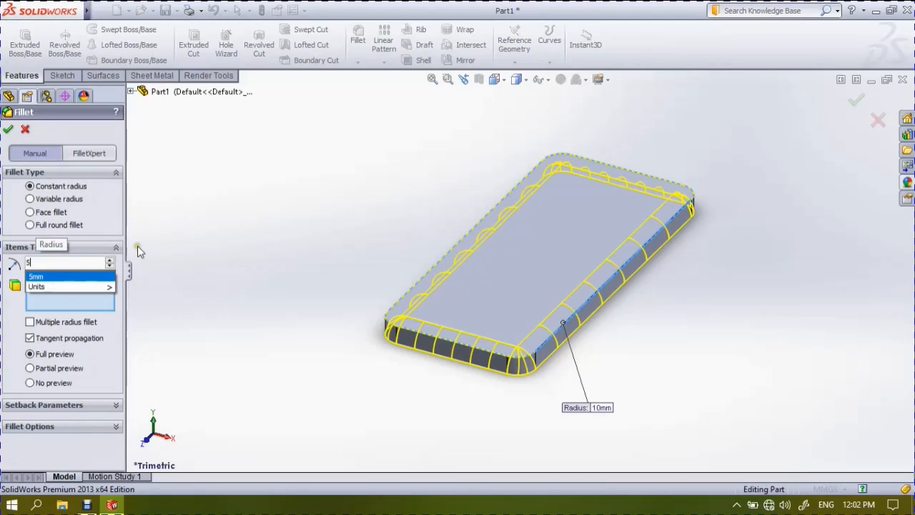
pyautogui.click(10, 130)
# Fillet the perimeter edge of the body's bottom face with a 2 mm constant radius
pyautogui.click(358, 34)
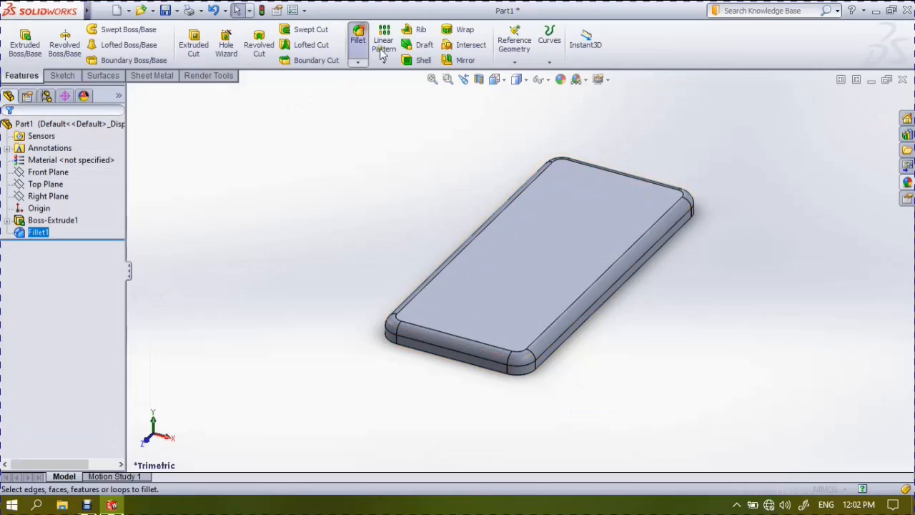
pyautogui.click(558, 356)
pyautogui.write('2')
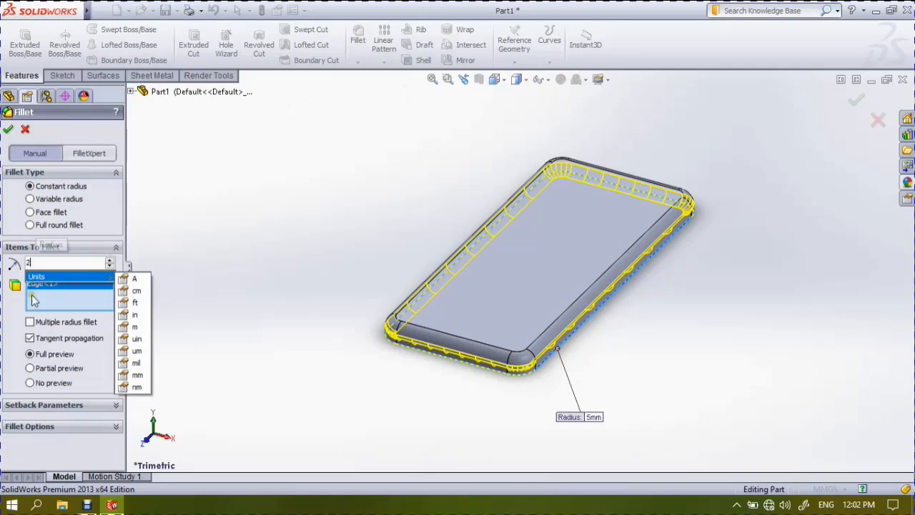
pyautogui.click(8, 130)
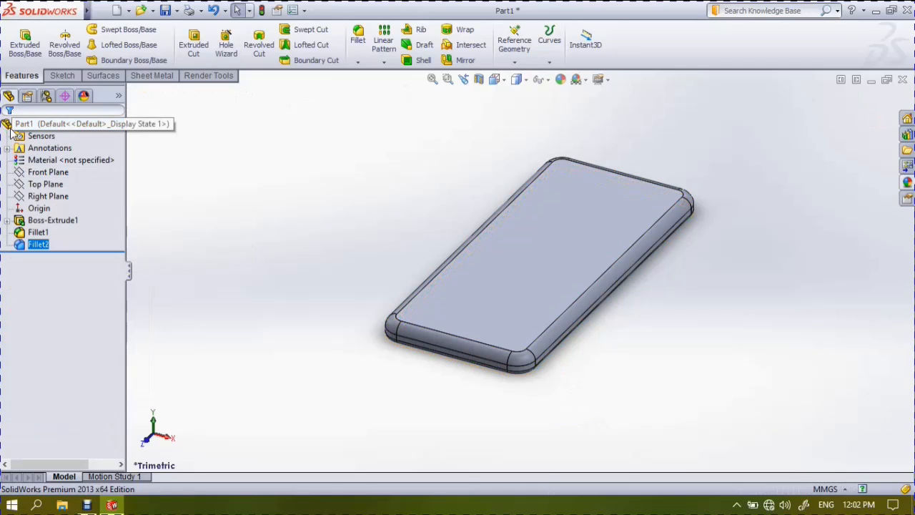
pyautogui.click(193, 45)
pyautogui.click(563, 266)
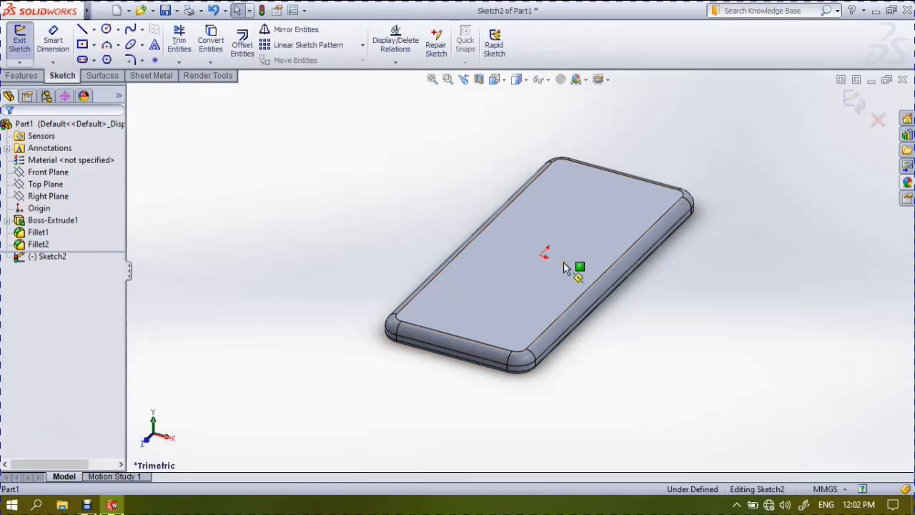
pyautogui.click(516, 290)
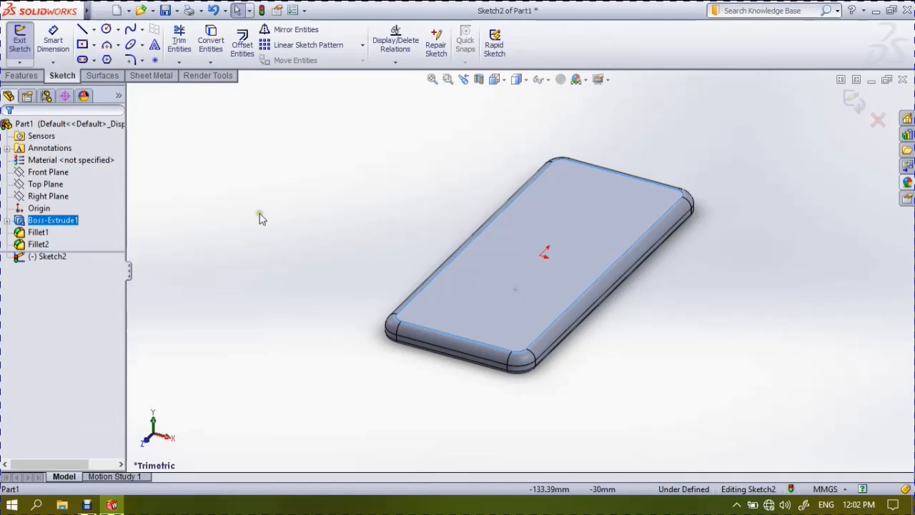
pyautogui.click(23, 76)
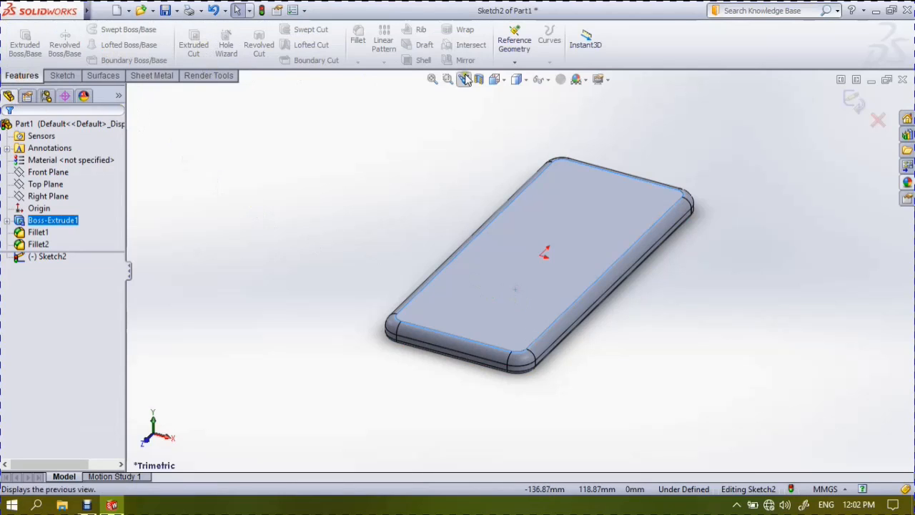
pyautogui.click(876, 120)
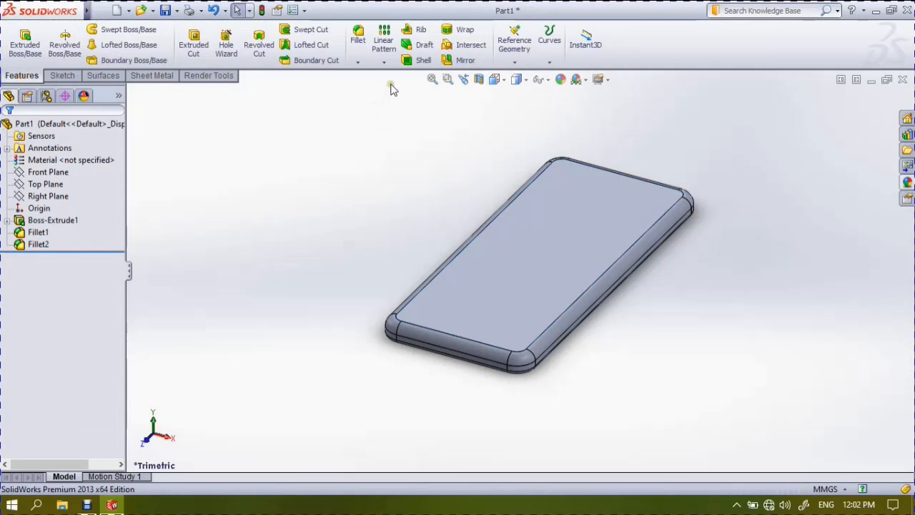
# Shell the body to a 1 mm wall thickness, removing the top face, with the preview enabled
pyautogui.click(422, 61)
pyautogui.click(540, 295)
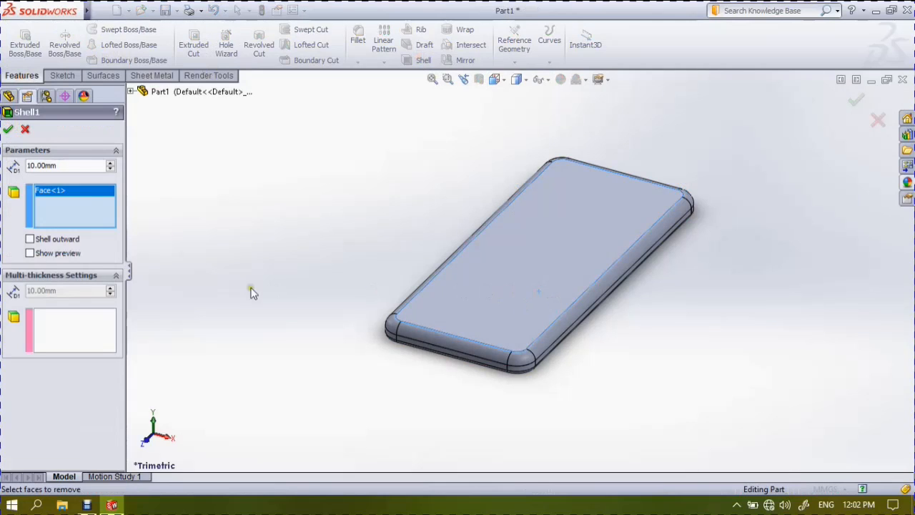
pyautogui.moveTo(68, 164); pyautogui.dragTo(3, 169)
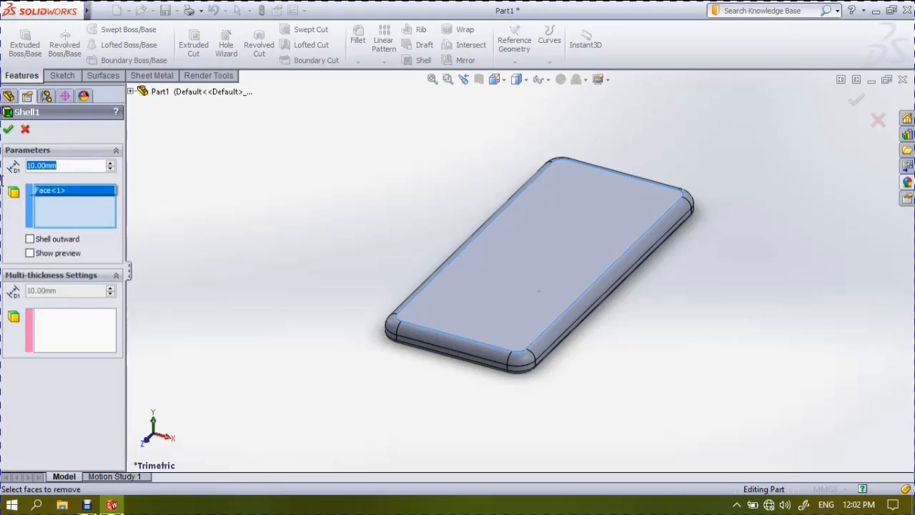
pyautogui.write('1')
pyautogui.click(3, 228)
pyautogui.click(30, 254)
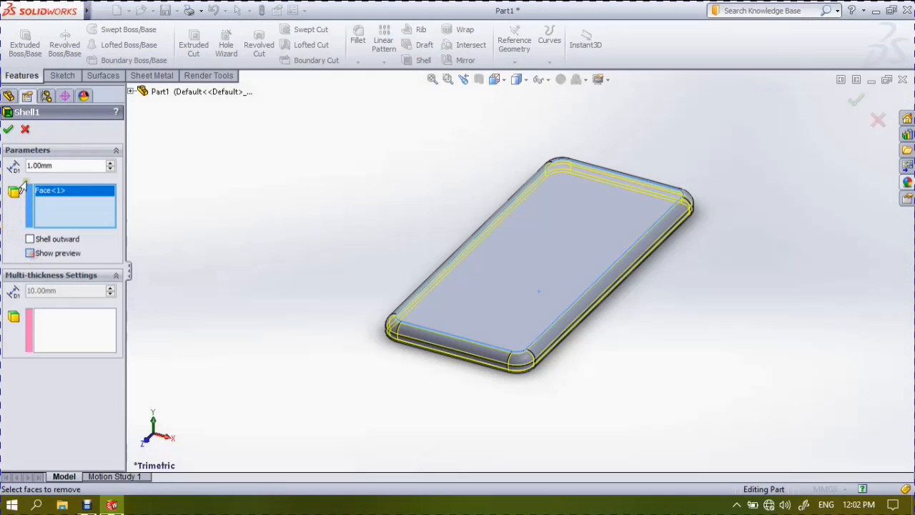
pyautogui.click(9, 130)
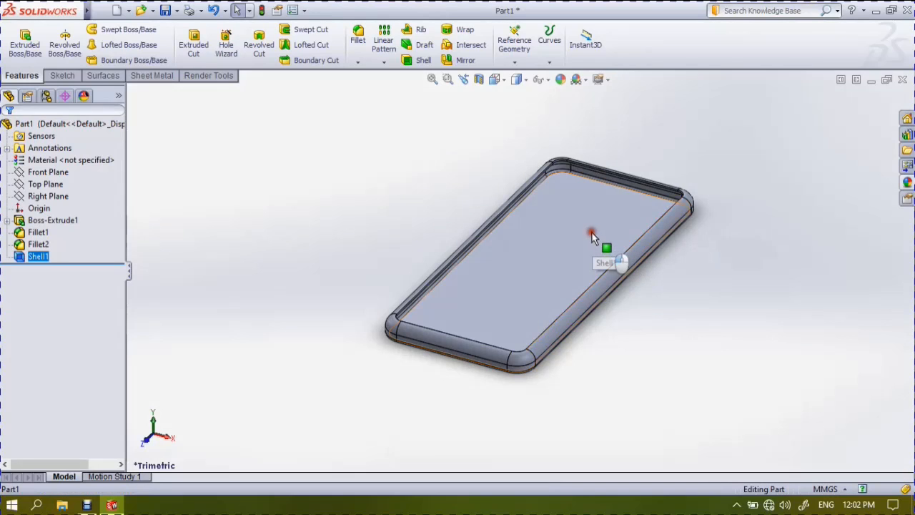
# Sketch a vertical straight slot on the shell's floor near the upper-left corner, about 24 mm between centres and 12 mm wide
pyautogui.click(590, 205)
pyautogui.click(643, 192)
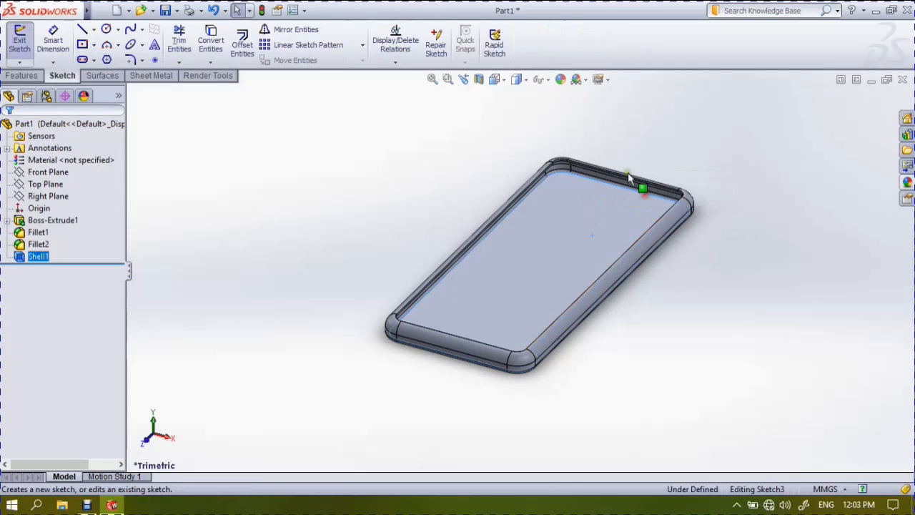
pyautogui.click(493, 79)
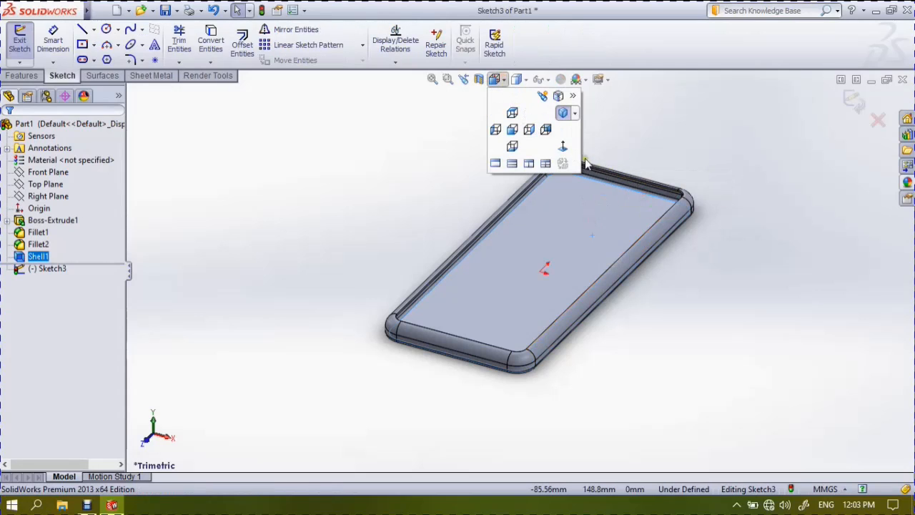
pyautogui.click(563, 147)
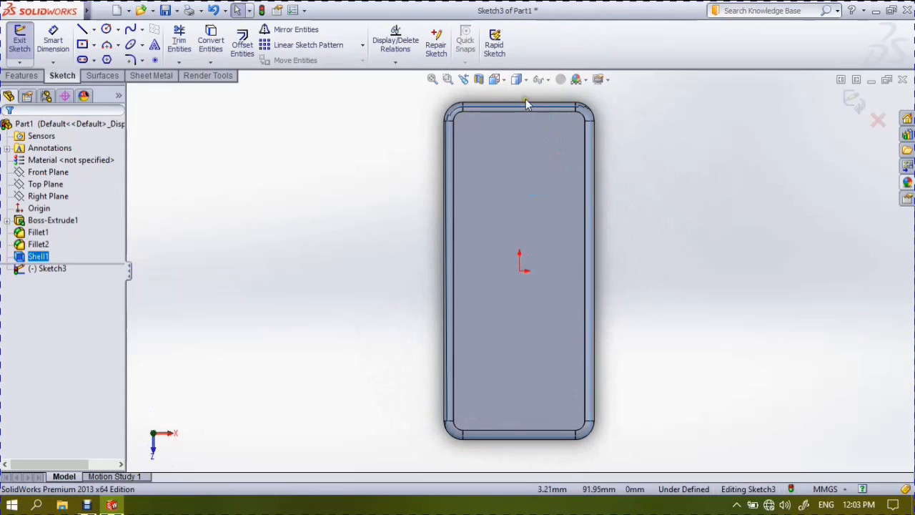
pyautogui.click(82, 60)
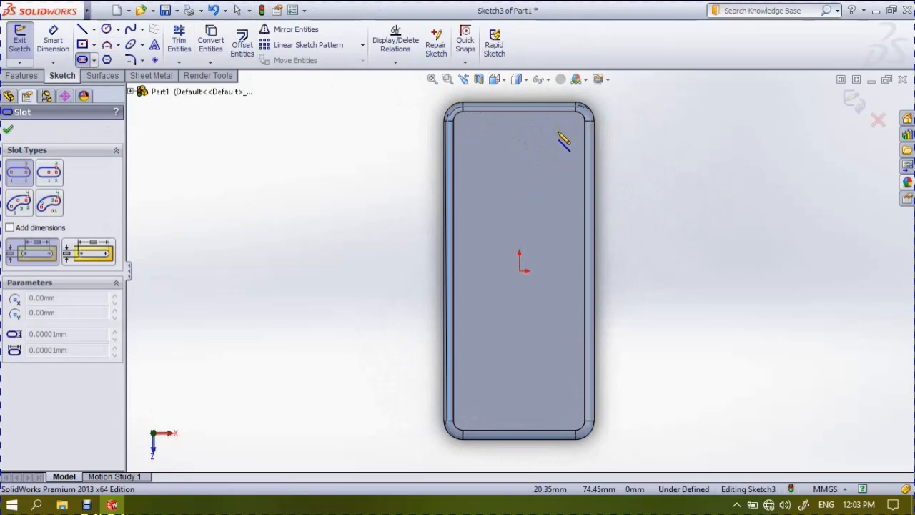
pyautogui.click(468, 131)
pyautogui.click(468, 176)
pyautogui.click(476, 179)
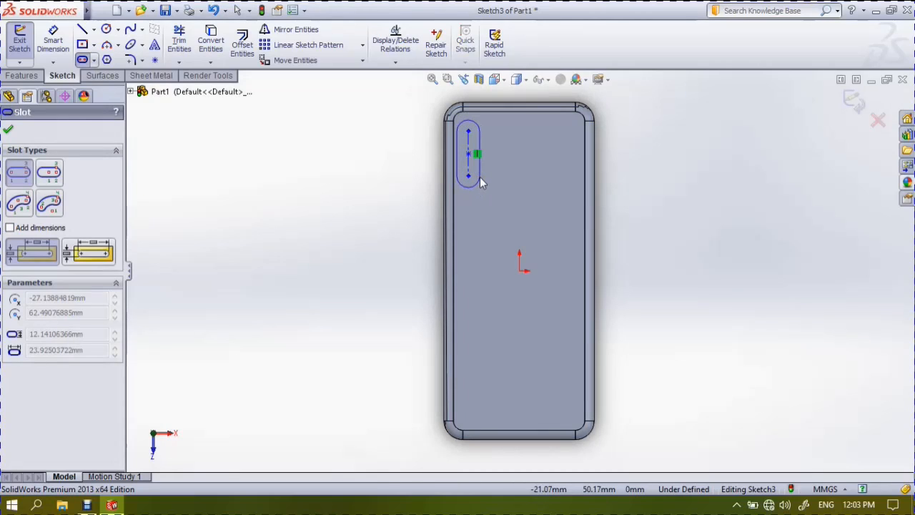
pyautogui.click(481, 180)
# Cut the slot profile through the floor with an Extruded Cut using the Up To Next end condition
pyautogui.click(21, 75)
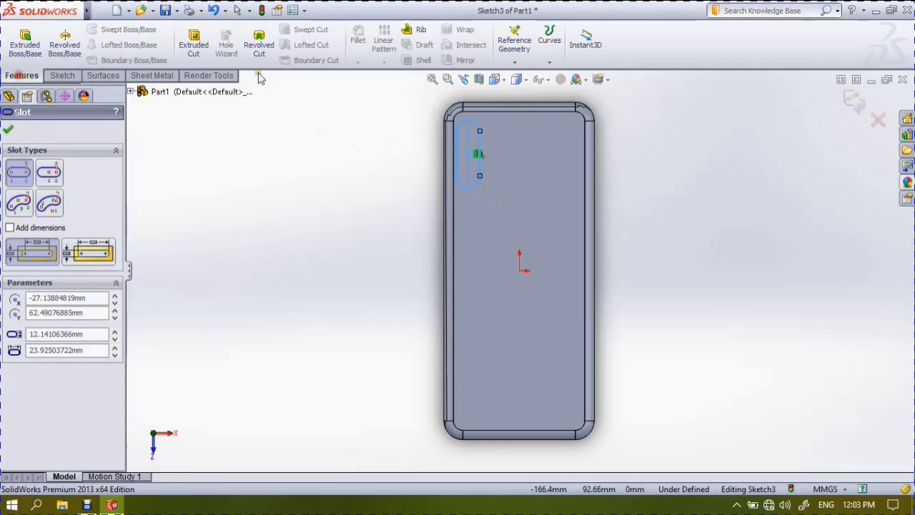
pyautogui.click(190, 46)
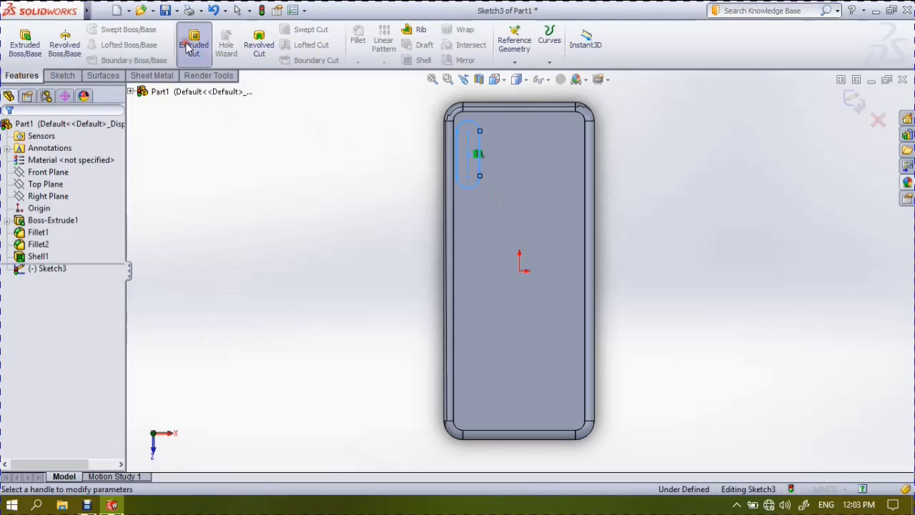
pyautogui.click(55, 206)
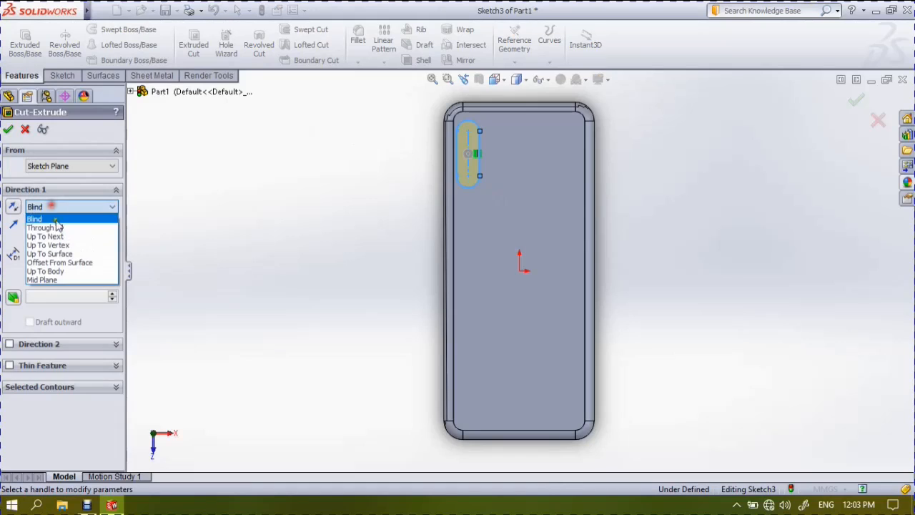
pyautogui.click(46, 236)
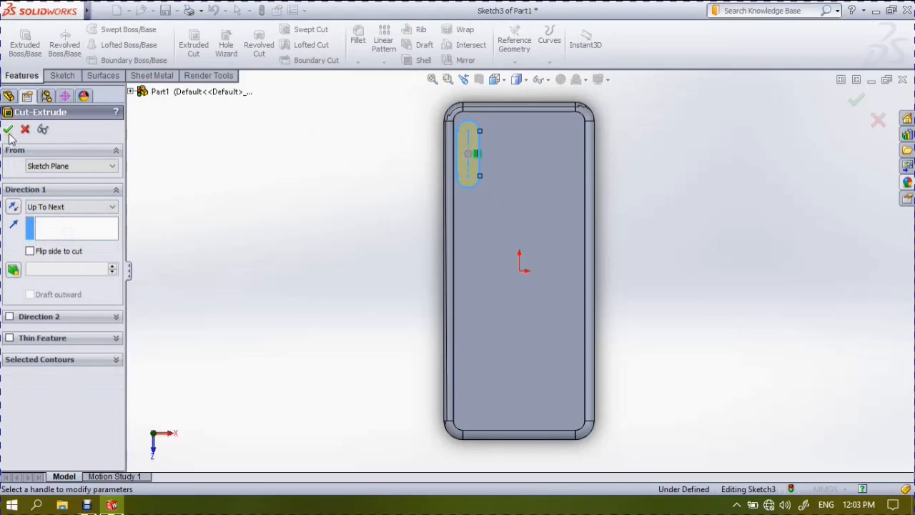
pyautogui.click(9, 132)
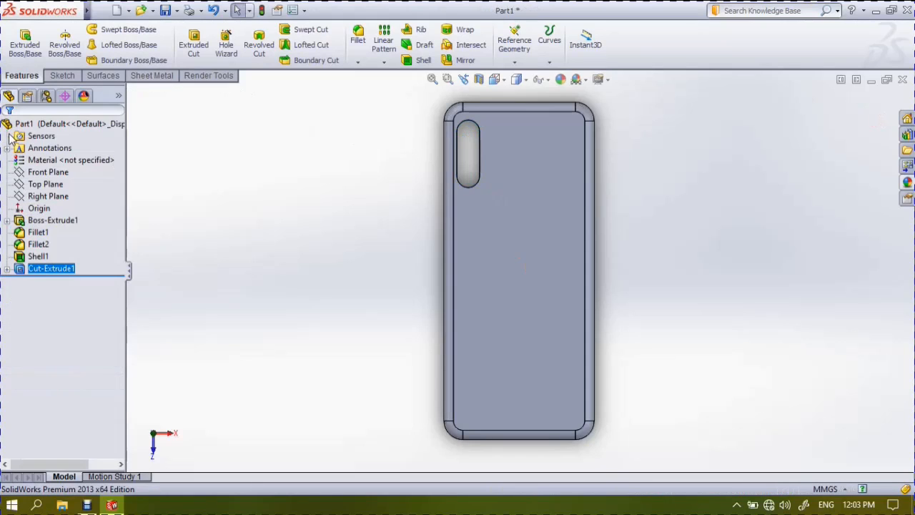
# Sketch a circle of about 9.3 mm radius on the floor, centred vertically above the origin
pyautogui.click(63, 78)
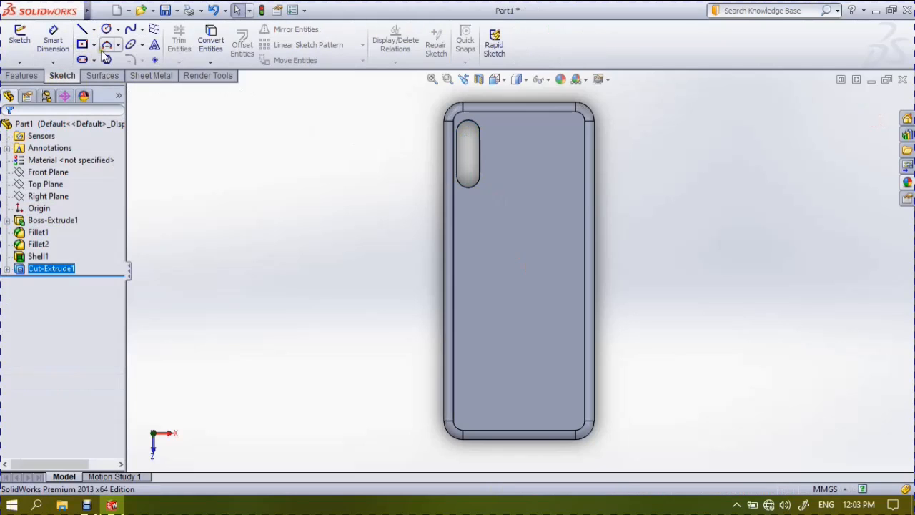
pyautogui.click(105, 30)
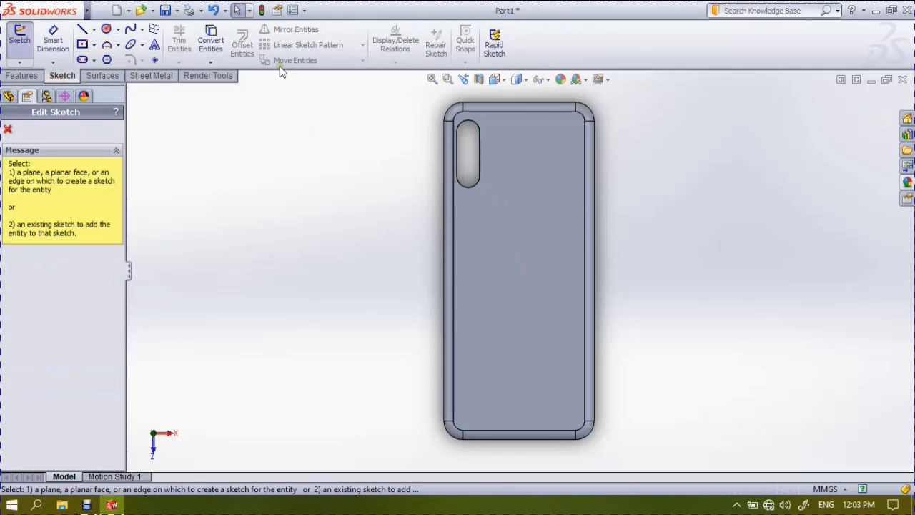
pyautogui.click(515, 218)
pyautogui.click(519, 216)
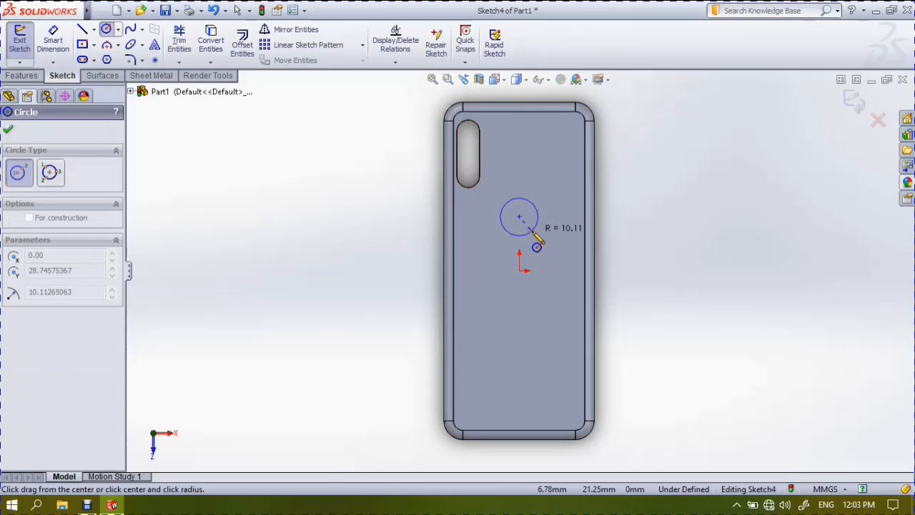
pyautogui.click(533, 231)
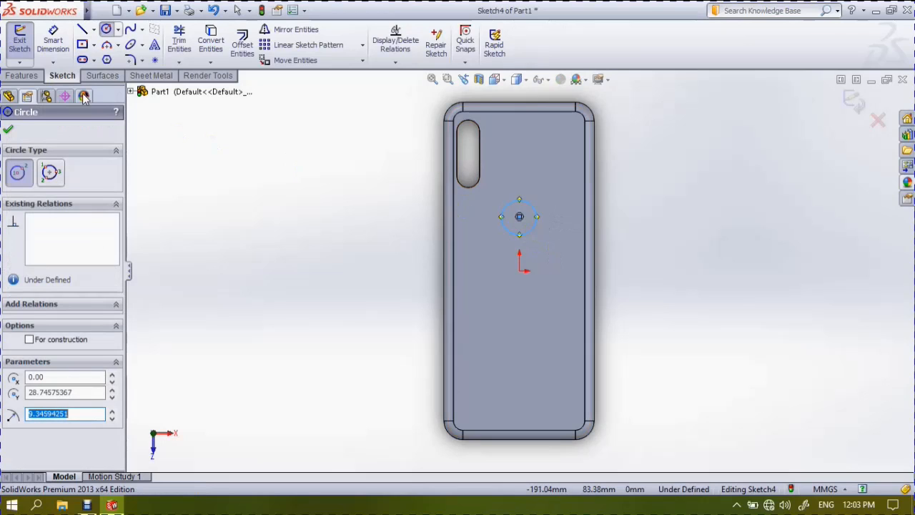
# Cut the circle through the floor with an Extruded Cut using the Up To Next end condition
pyautogui.click(23, 75)
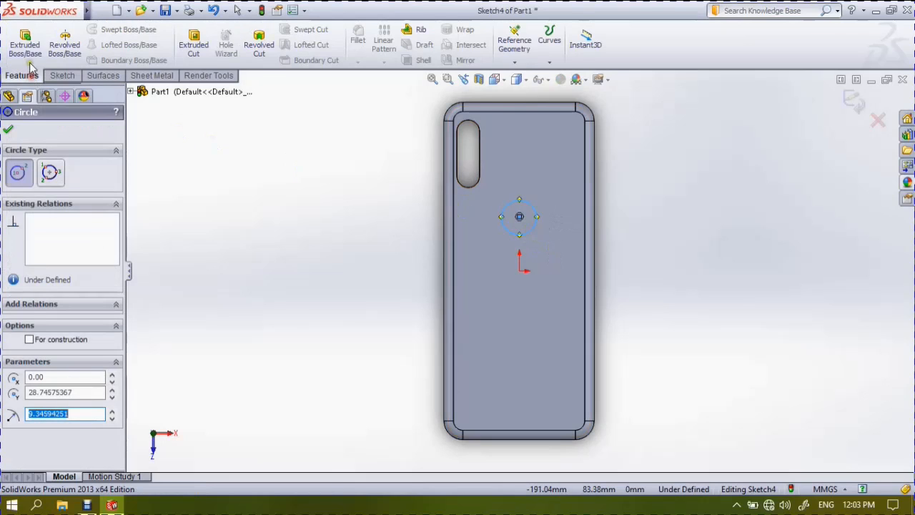
pyautogui.click(193, 40)
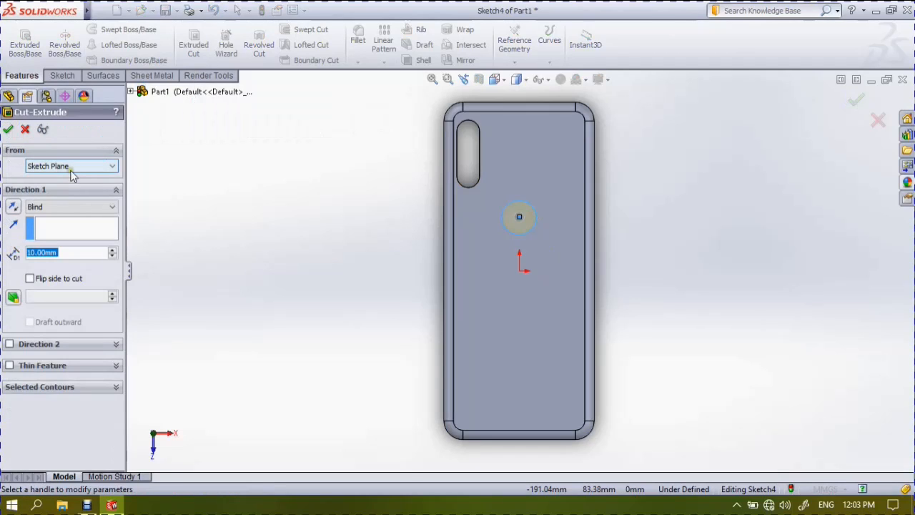
pyautogui.click(62, 208)
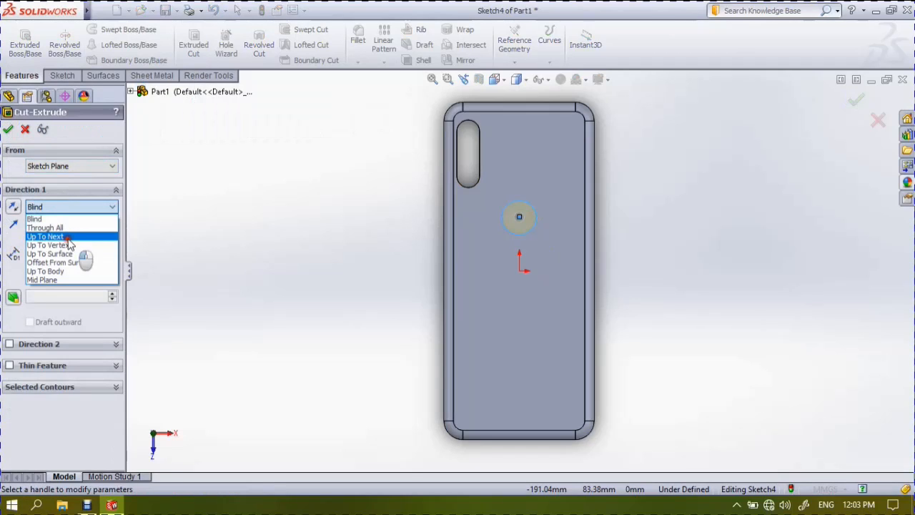
pyautogui.click(70, 242)
pyautogui.click(7, 132)
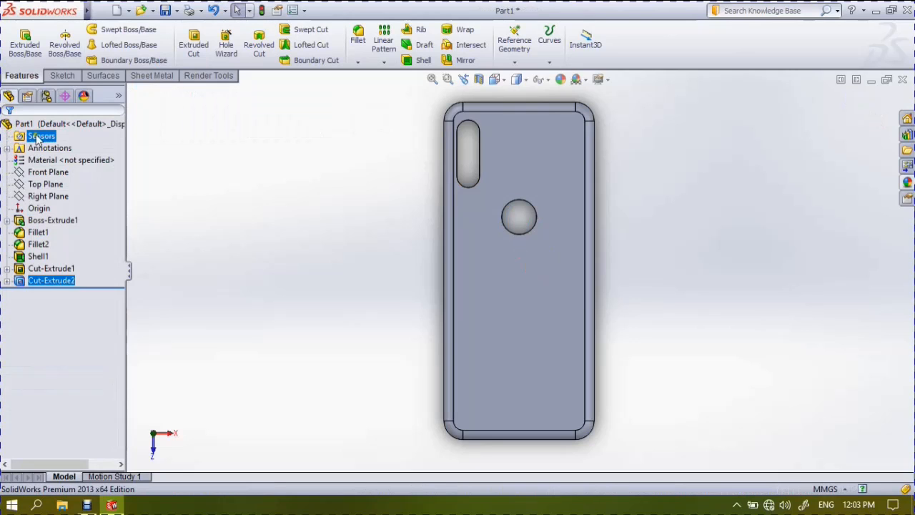
# Create a reference plane parallel to the Top Plane through the midpoint of the inner edge at the upper short end
pyautogui.click(514, 63)
pyautogui.click(532, 76)
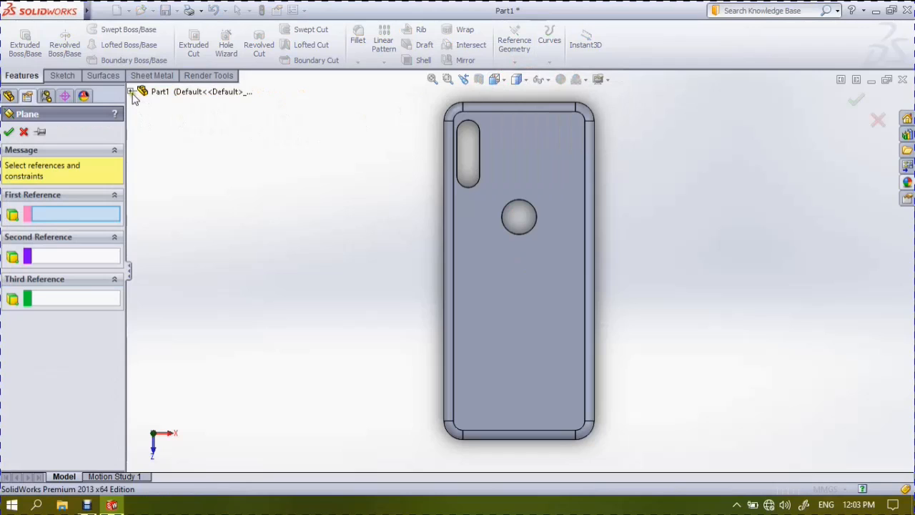
pyautogui.click(131, 92)
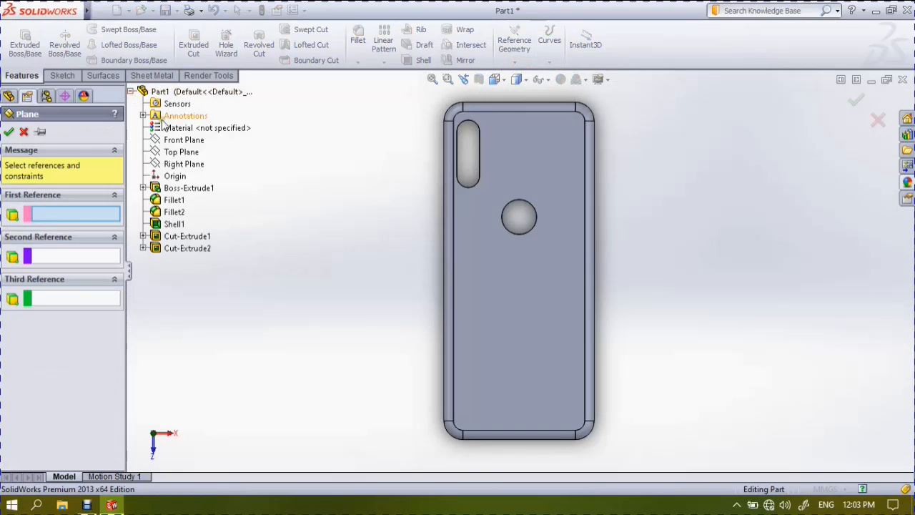
pyautogui.click(179, 155)
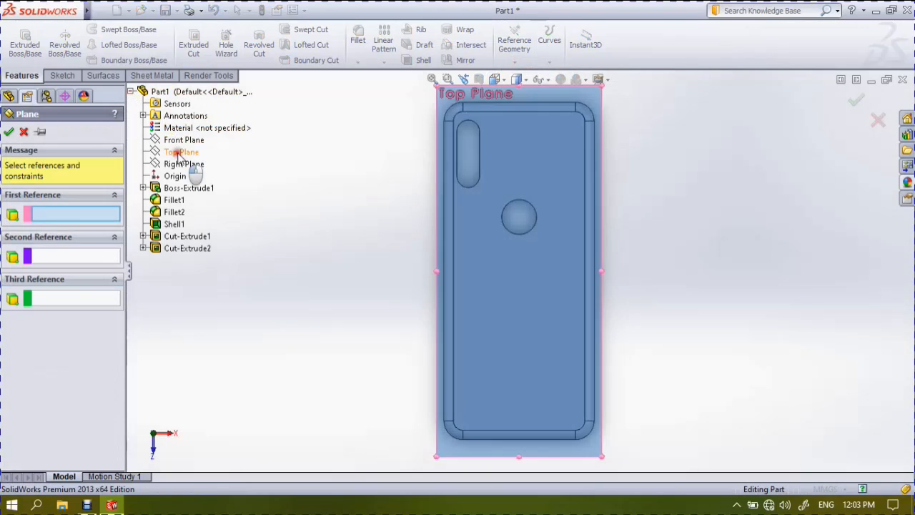
pyautogui.click(520, 114)
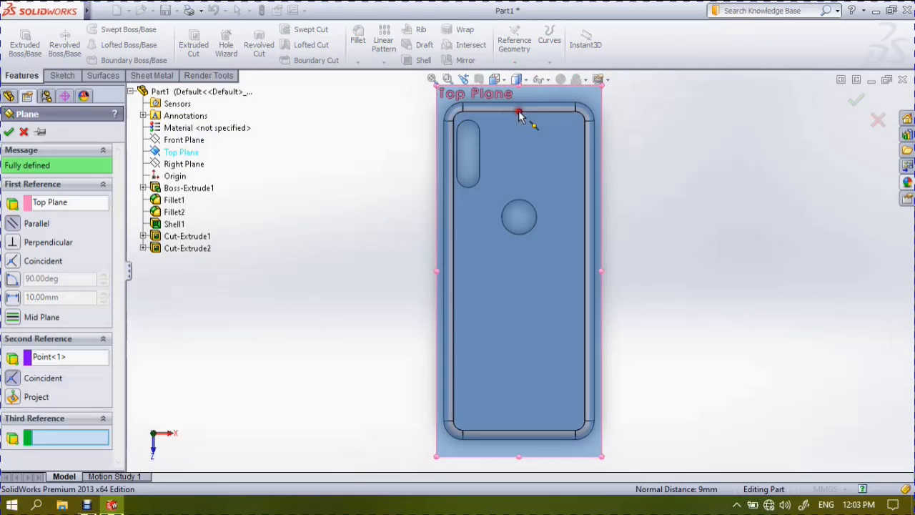
pyautogui.click(8, 133)
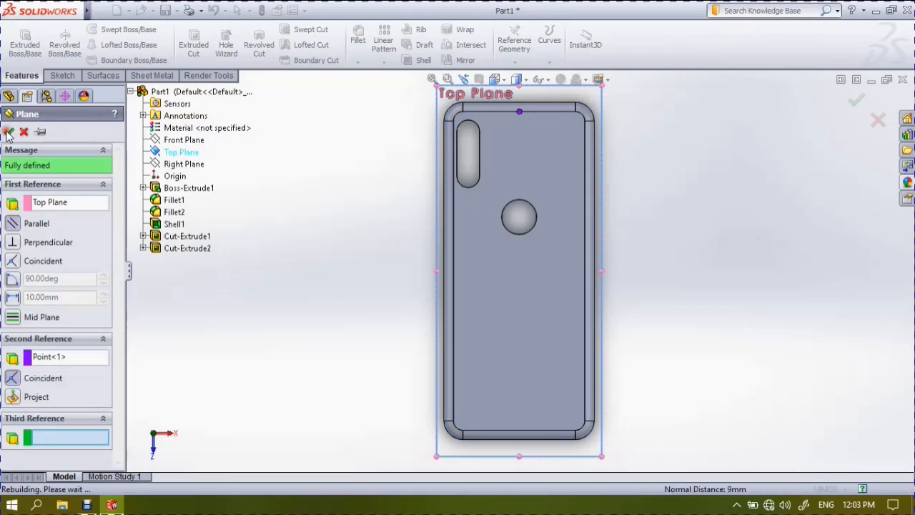
# Sketch a horizontal slot on the new plane, centred on the upper inner edge, about 8.6 mm between centres and 4 mm wide
pyautogui.rightClick(562, 98)
pyautogui.click(586, 72)
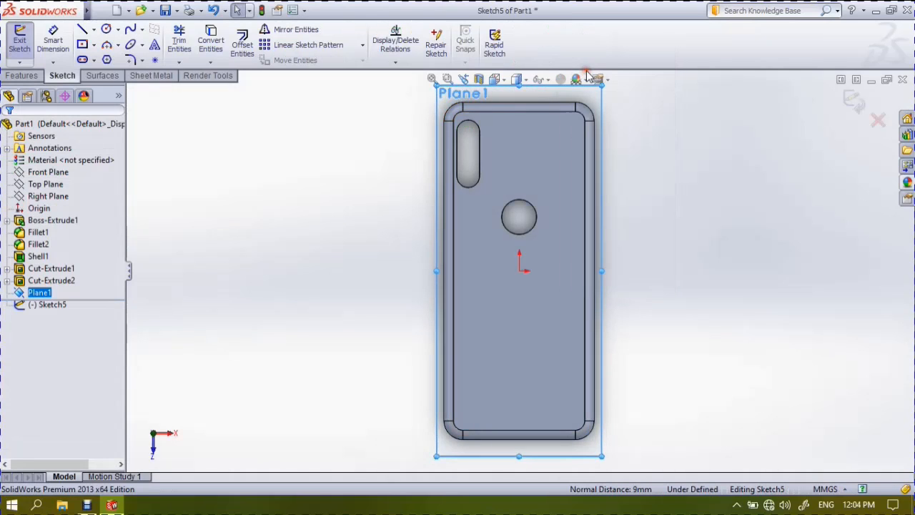
pyautogui.scroll(-5, 553, 108)
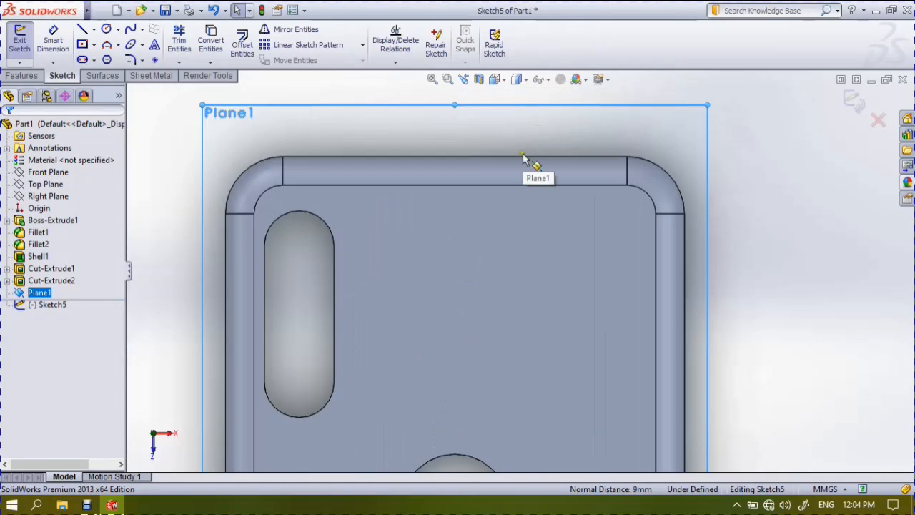
pyautogui.click(82, 60)
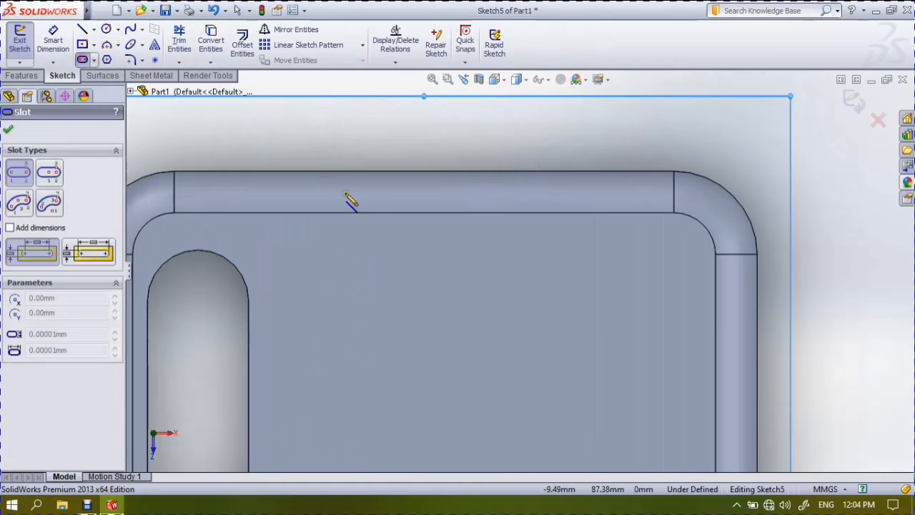
pyautogui.click(390, 213)
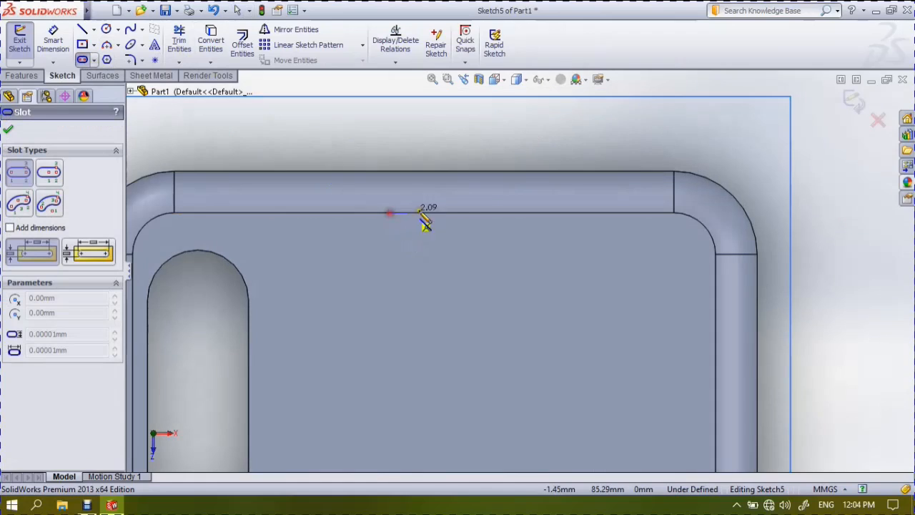
pyautogui.click(462, 213)
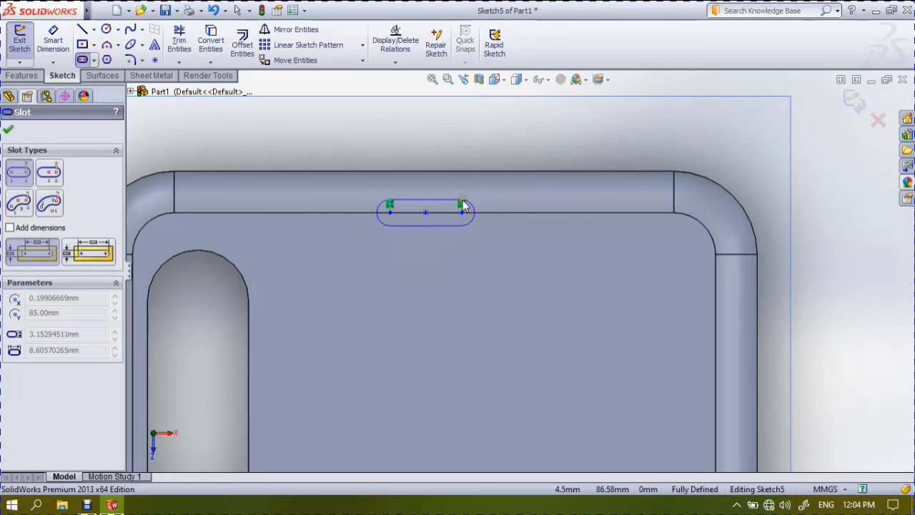
pyautogui.click(463, 198)
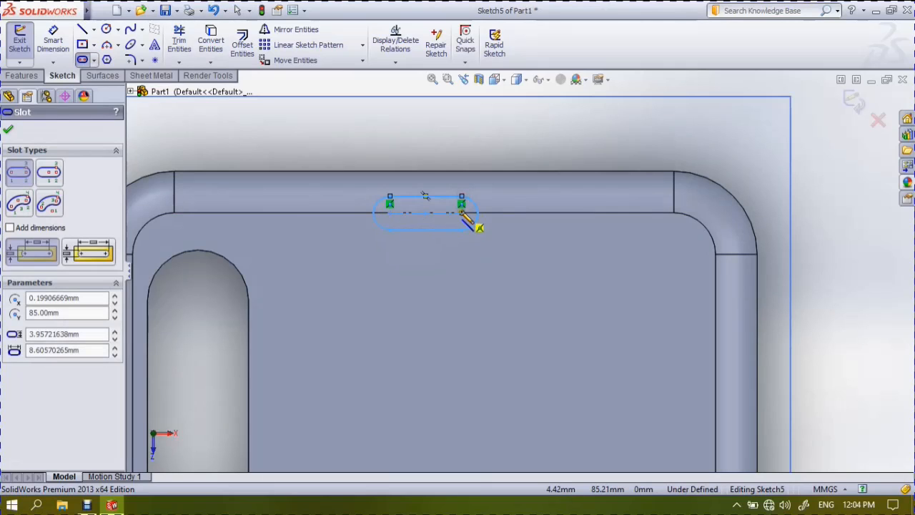
# Stretch both ends of the slot along the upper inner edge to about 16.6 mm between centres
pyautogui.press('Escape')
pyautogui.moveTo(463, 213); pyautogui.dragTo(491, 215)
pyautogui.moveTo(391, 212); pyautogui.dragTo(355, 215)
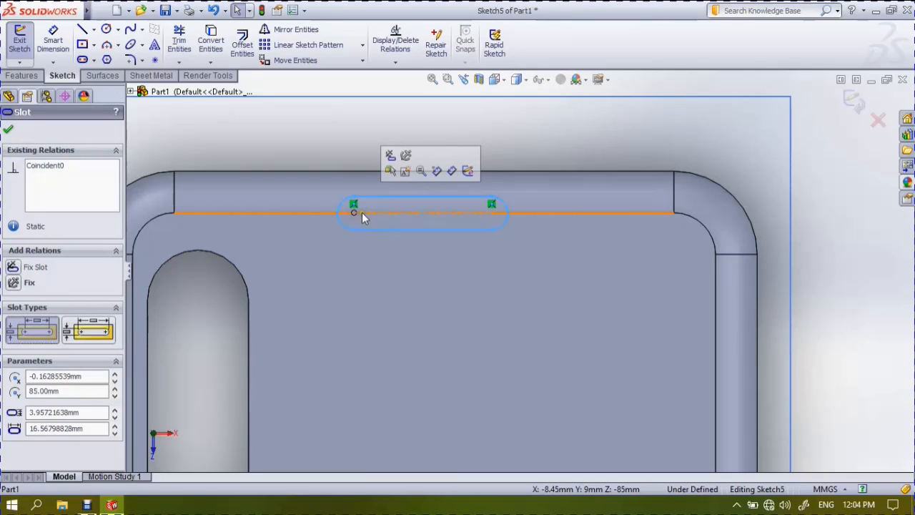
pyautogui.click(9, 131)
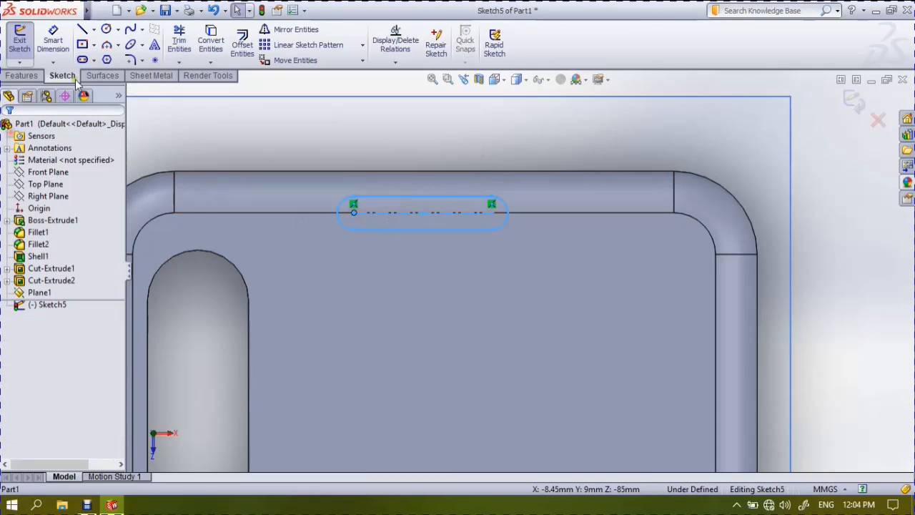
# Draw a horizontal line along the slot's centreline from its left arc to its right arc
pyautogui.click(86, 30)
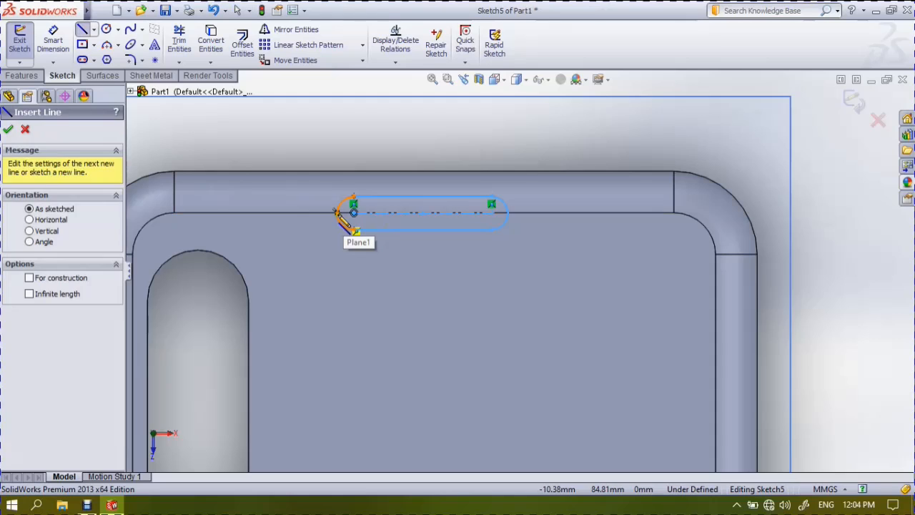
pyautogui.click(336, 212)
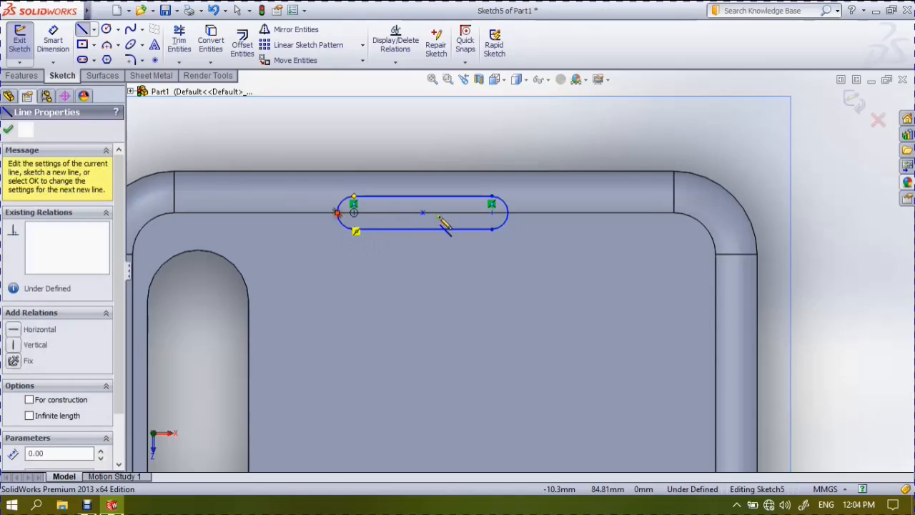
pyautogui.click(508, 213)
pyautogui.press('Escape')
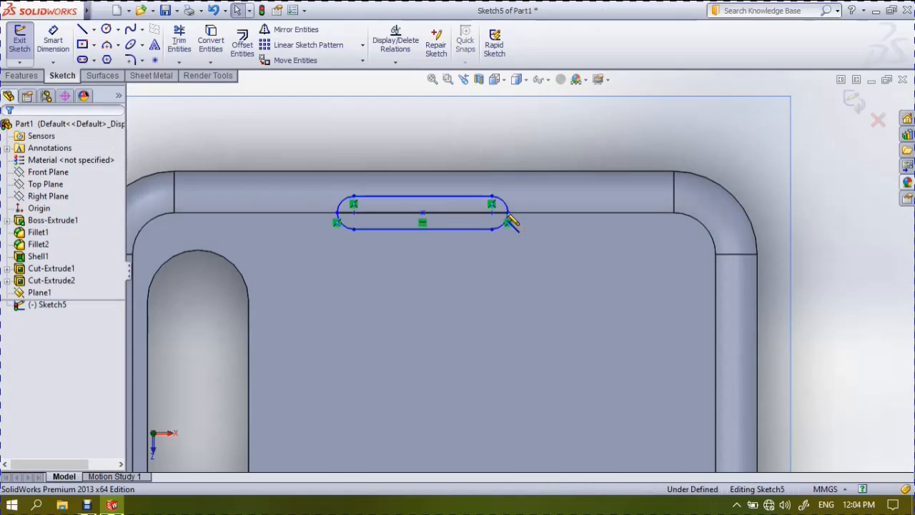
# Trim away the slot's lower straight edge and both lower arc quarters, leaving the upper half closed by the centreline
pyautogui.click(178, 39)
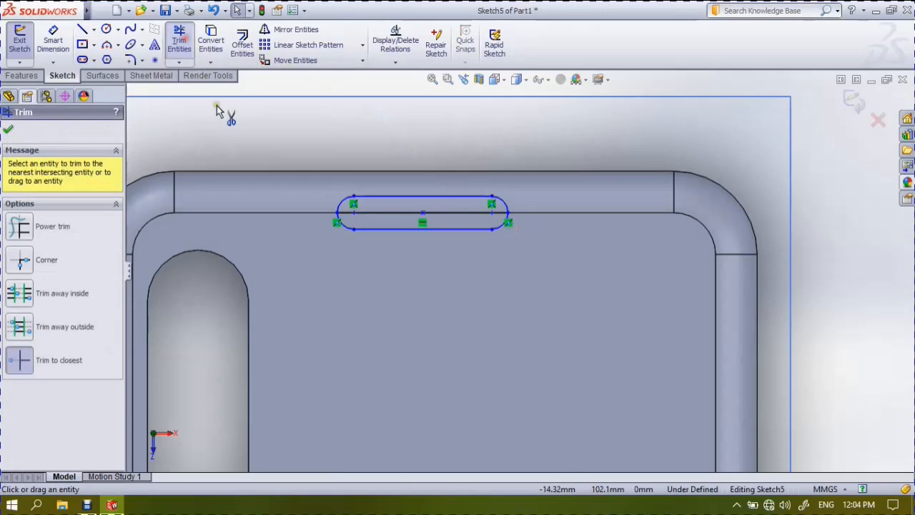
pyautogui.click(398, 231)
pyautogui.click(488, 257)
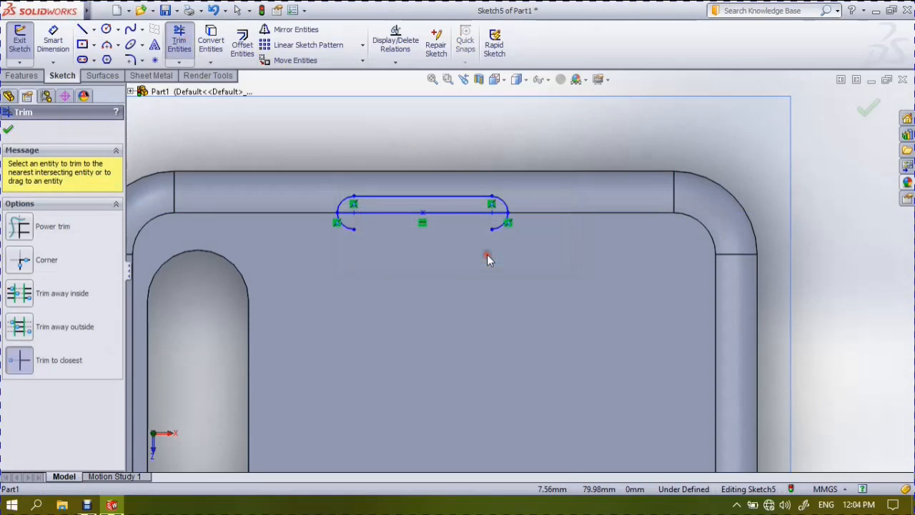
pyautogui.click(354, 233)
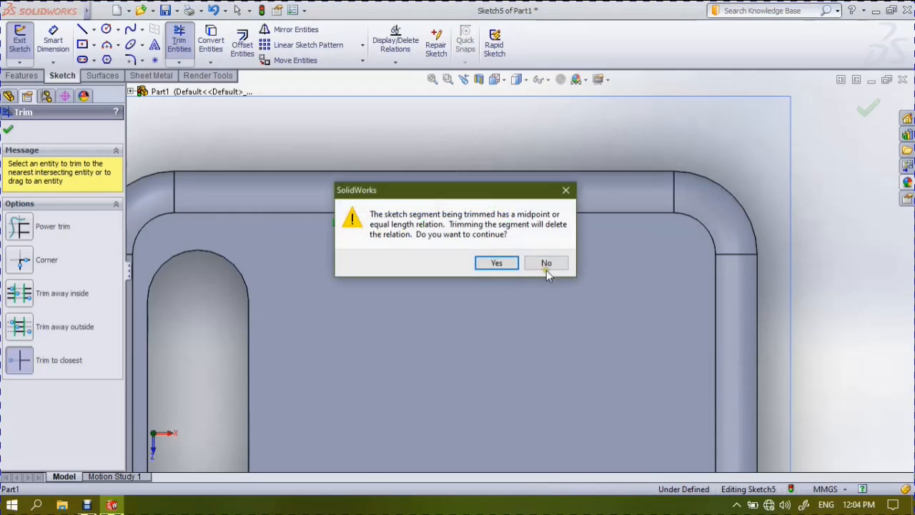
pyautogui.click(507, 268)
pyautogui.click(498, 227)
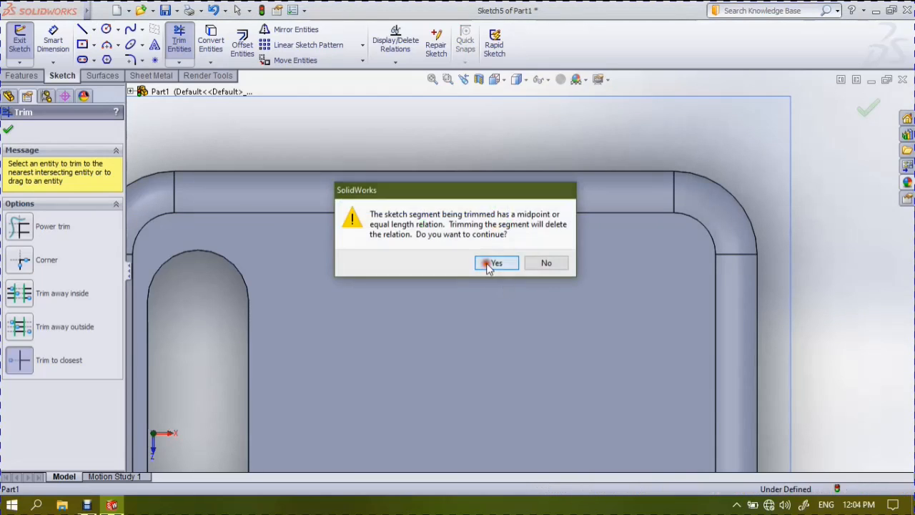
pyautogui.click(490, 263)
pyautogui.click(8, 132)
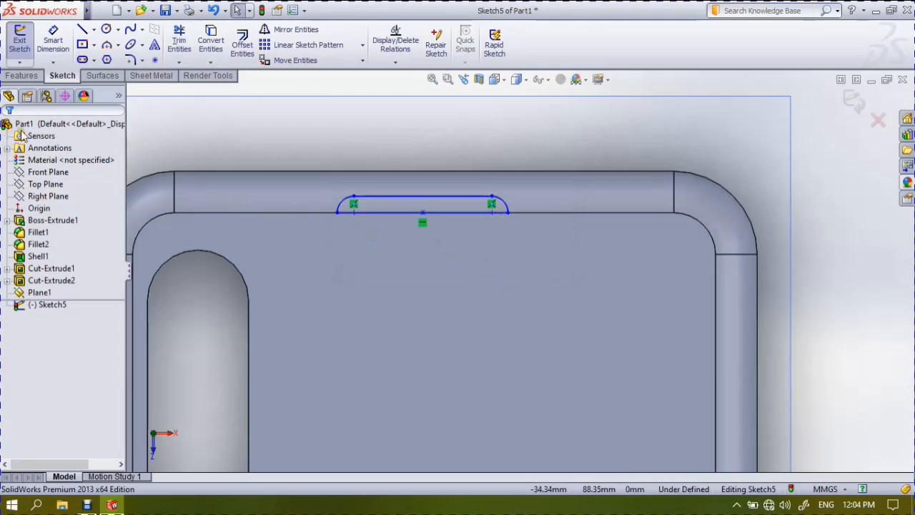
# Try to cut the half-slot profile with an Up To Next extruded cut and undo it
pyautogui.click(23, 76)
pyautogui.click(203, 57)
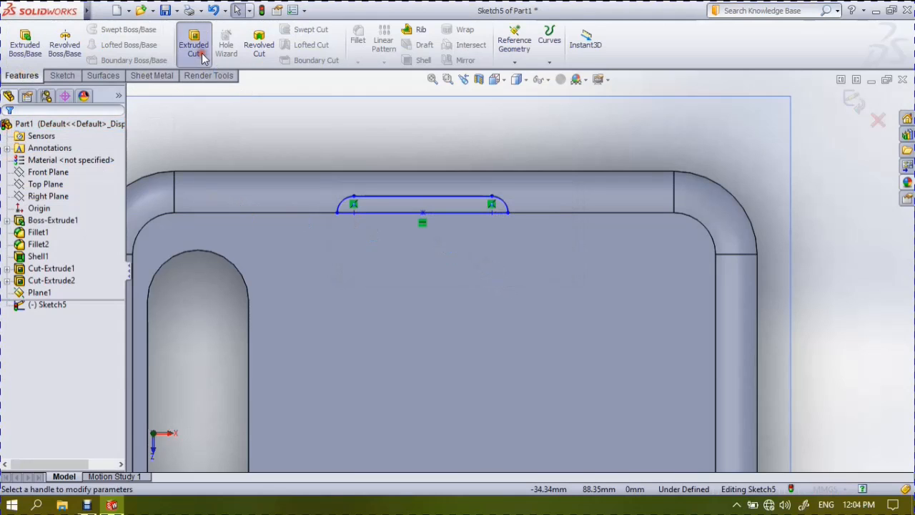
pyautogui.click(62, 206)
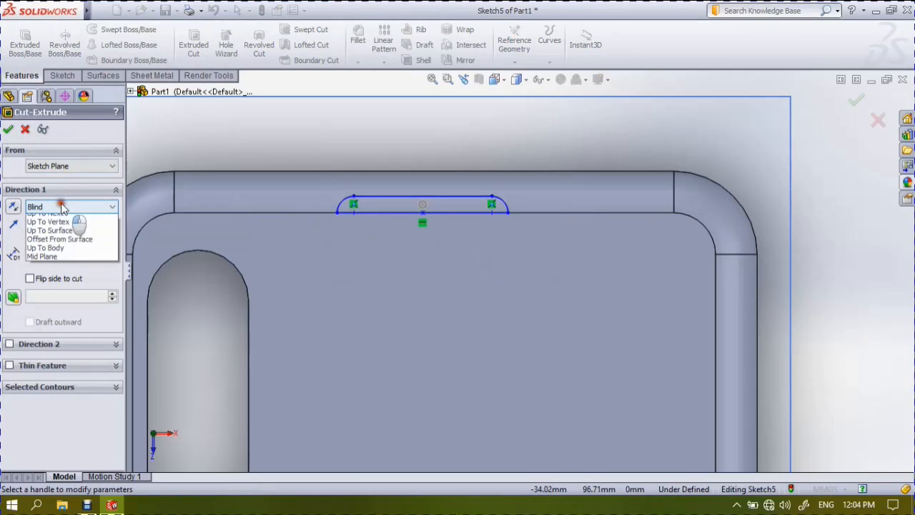
pyautogui.click(75, 237)
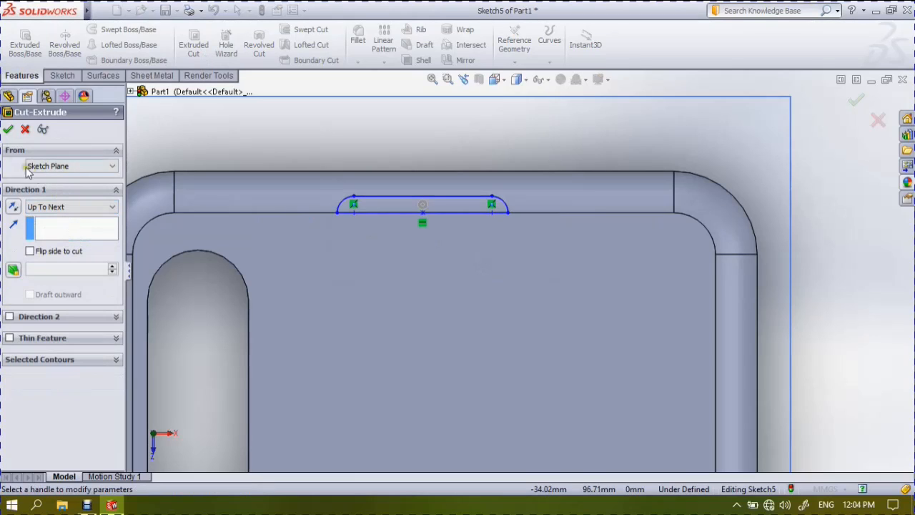
pyautogui.click(8, 130)
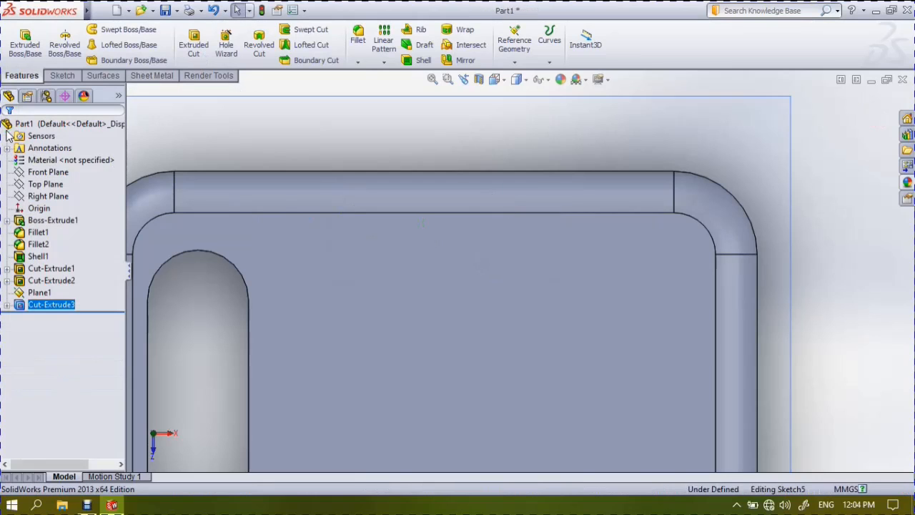
pyautogui.hotkey('ctrl', 'z')
# Try an extruded cut of the half-slot profile using Up To Surface, with the filleted face along the upper short end as the limit
pyautogui.moveTo(612, 316); pyautogui.dragTo(548, 198, button='middle')
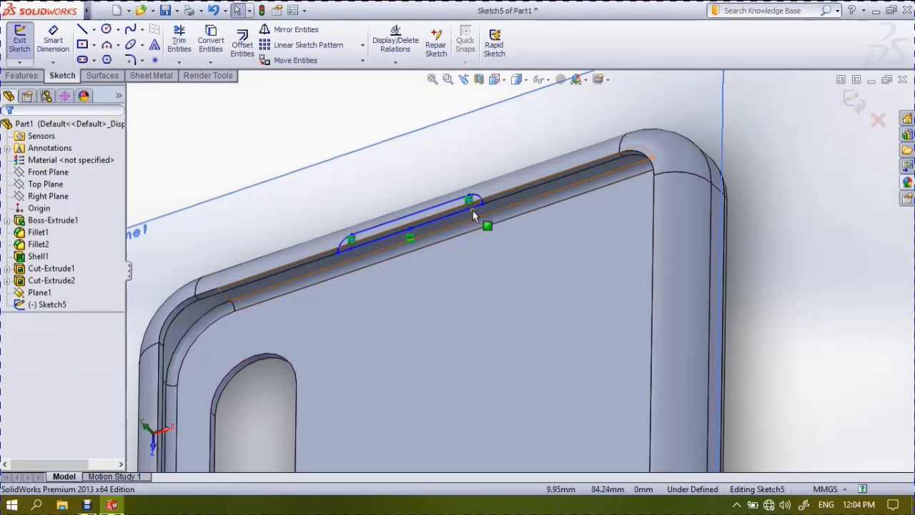
pyautogui.scroll(-2, 433, 218)
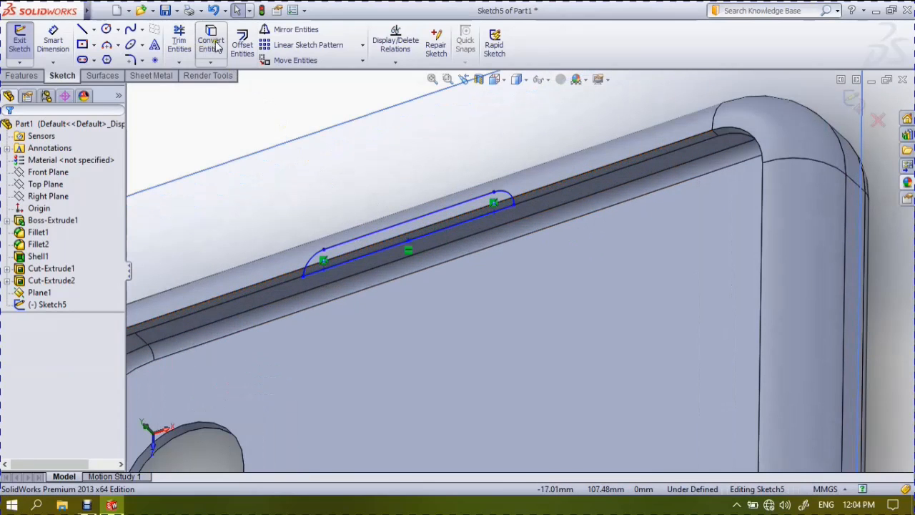
pyautogui.scroll(3, 320, 213)
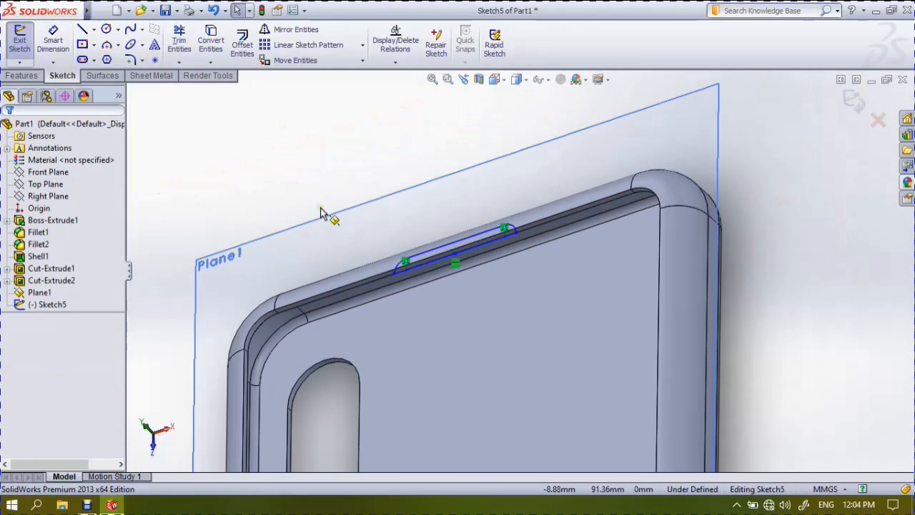
pyautogui.click(22, 75)
pyautogui.click(193, 44)
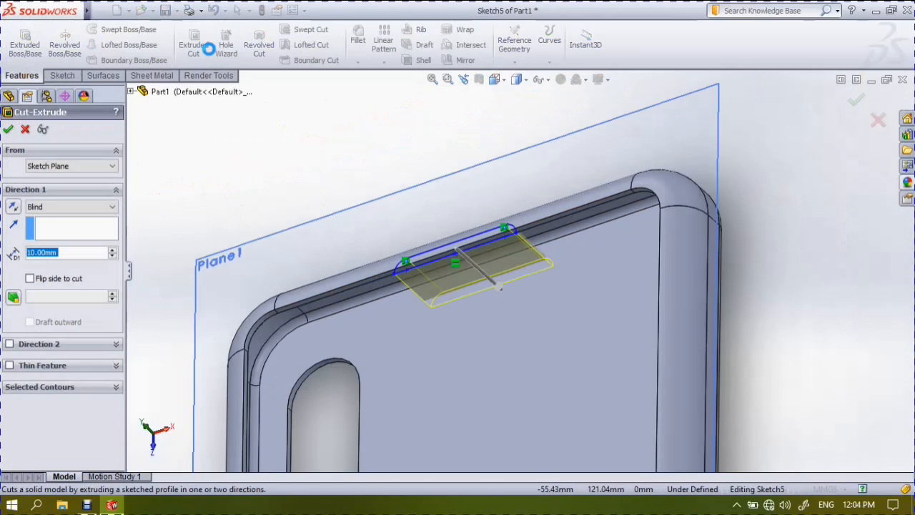
pyautogui.click(107, 207)
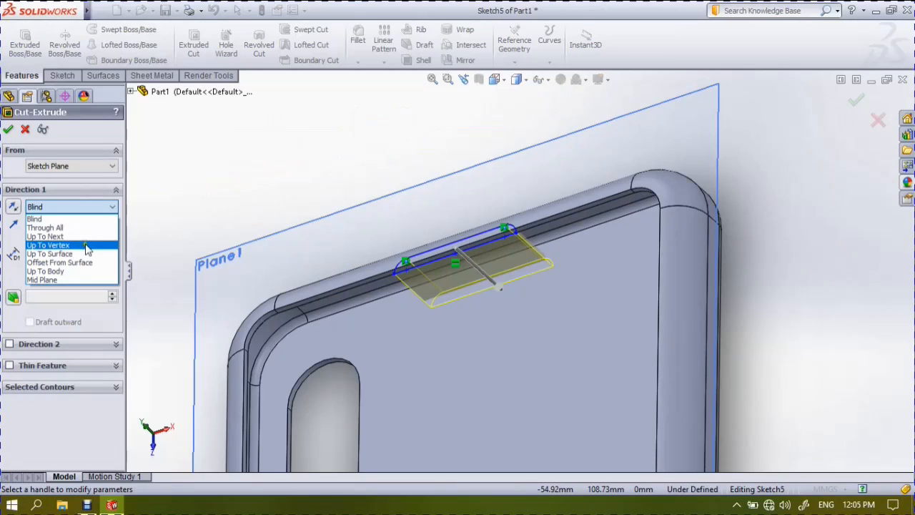
pyautogui.click(75, 254)
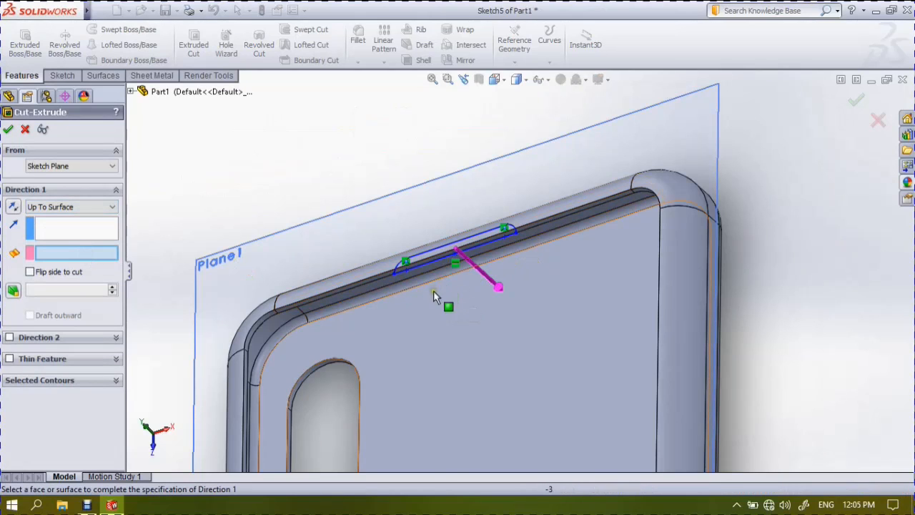
pyautogui.click(8, 130)
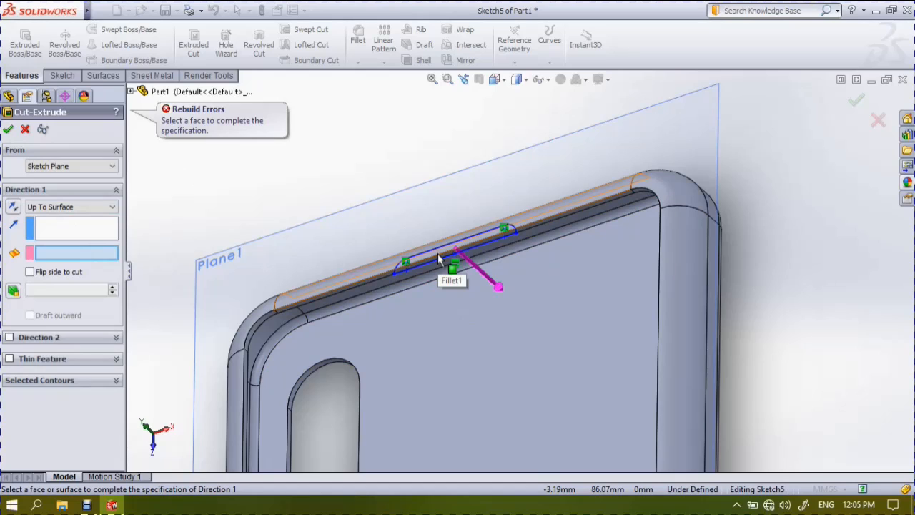
pyautogui.scroll(-1, 440, 258)
pyautogui.scroll(-2, 400, 272)
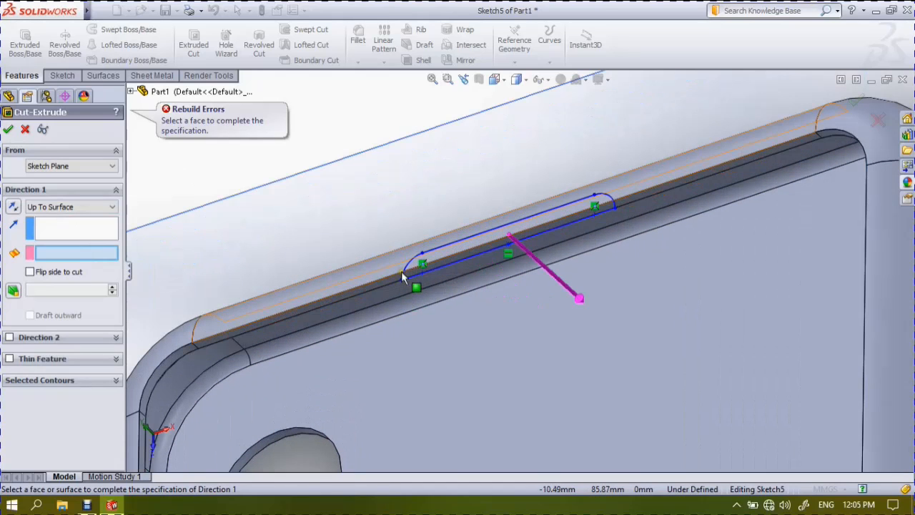
pyautogui.scroll(-2, 414, 263)
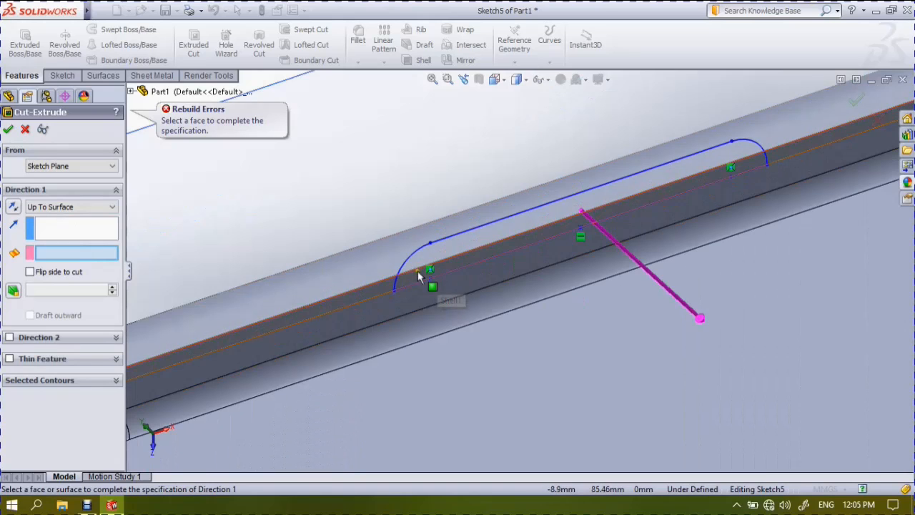
pyautogui.moveTo(469, 287); pyautogui.dragTo(504, 286, button='middle')
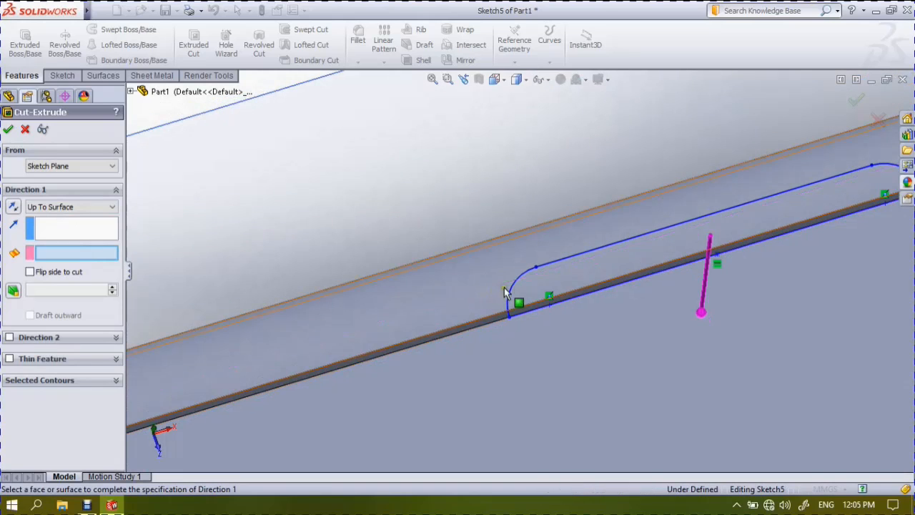
pyautogui.click(549, 267)
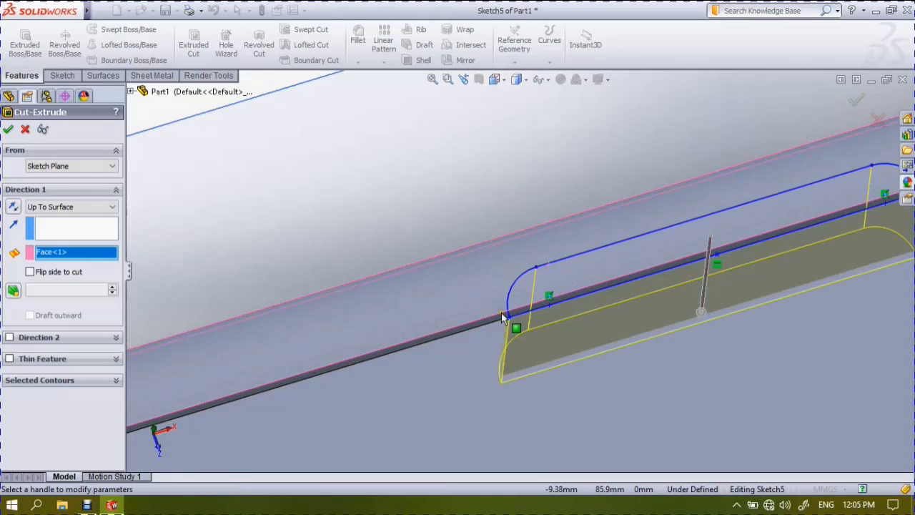
pyautogui.moveTo(597, 344); pyautogui.dragTo(537, 285, button='middle')
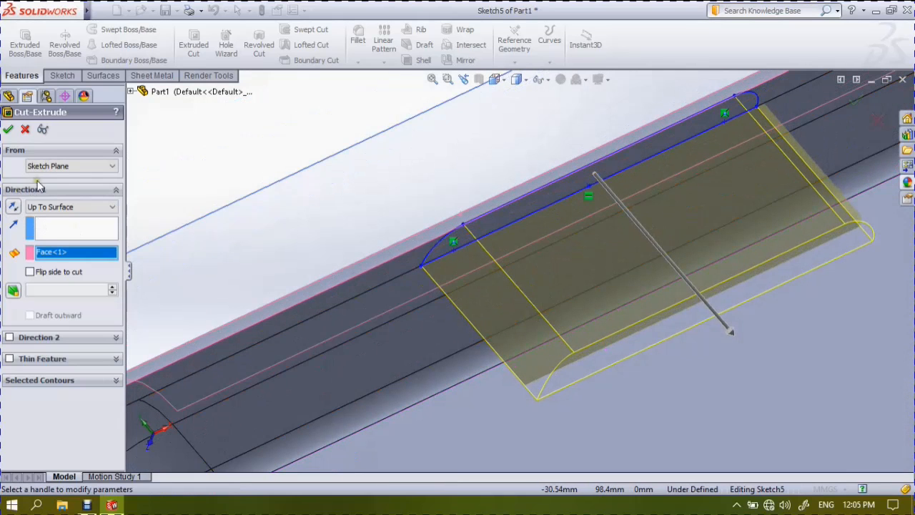
# Switch the half-slot cut's end condition to Up To Next, complete the cut and undo it
pyautogui.click(64, 207)
pyautogui.click(70, 236)
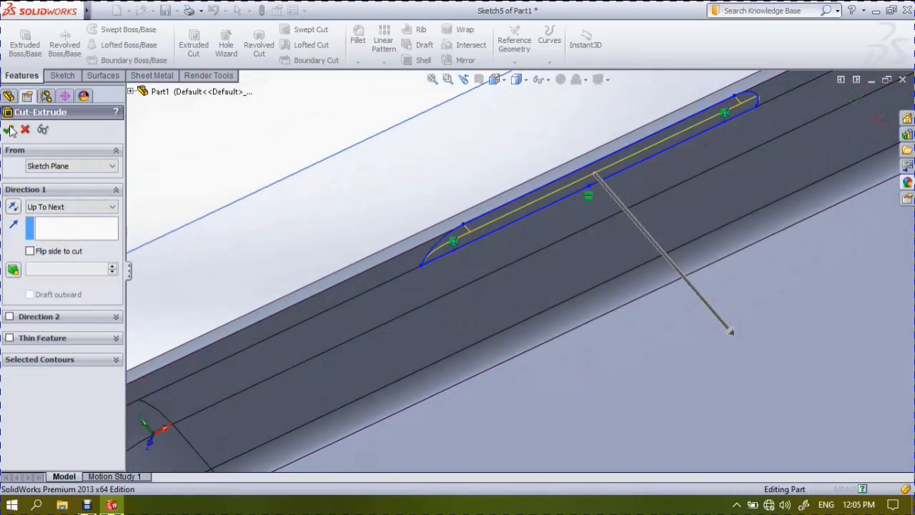
pyautogui.click(9, 129)
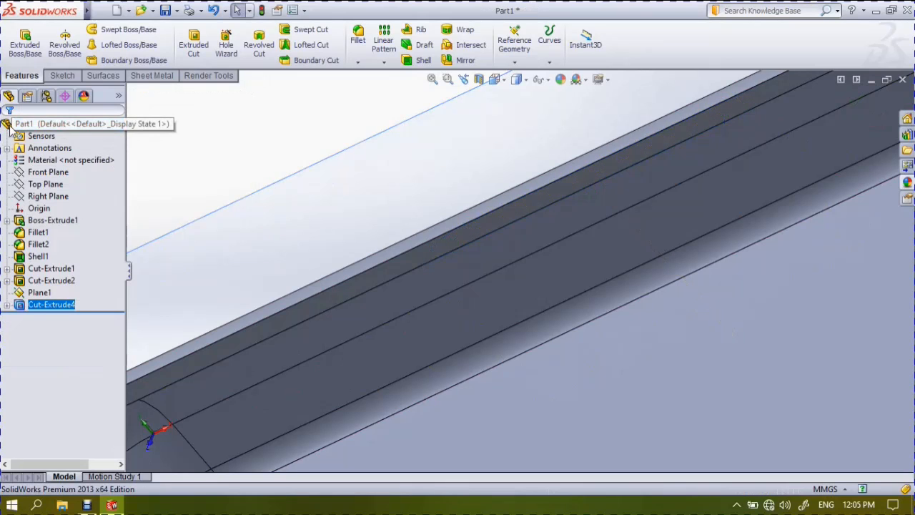
pyautogui.hotkey('ctrl', 'z')
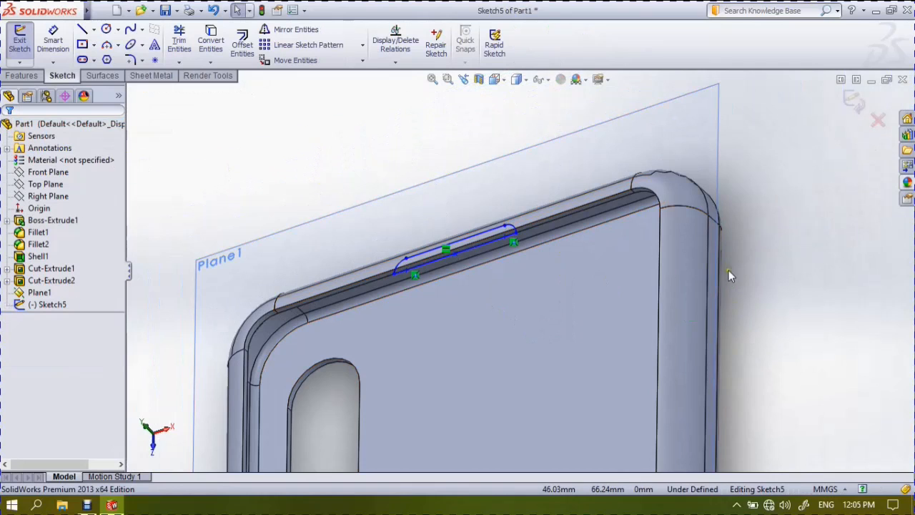
# Cut the half-slot profile through the upper end's rim in two directions, Up To Next in Direction 1 and Blind 10 mm in Direction 2
pyautogui.scroll(-3, 728, 276)
pyautogui.scroll(-2, 723, 236)
pyautogui.scroll(3, 652, 249)
pyautogui.moveTo(652, 249)
pyautogui.mouseDown(button='middle')
pyautogui.moveTo(659, 227)
pyautogui.moveTo(648, 208)
pyautogui.moveTo(636, 209)
pyautogui.mouseUp(button='middle')
pyautogui.scroll(3, 281, 271)
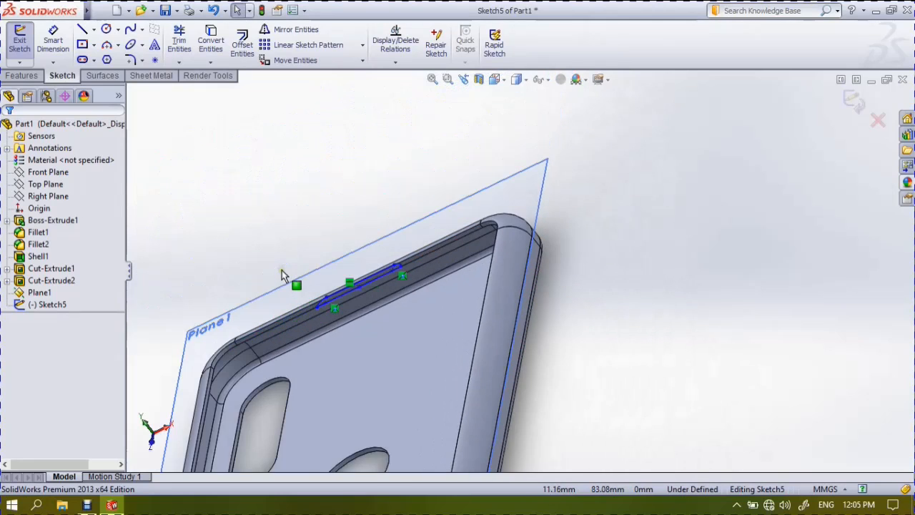
pyautogui.scroll(-5, 274, 308)
pyautogui.scroll(-3, 678, 349)
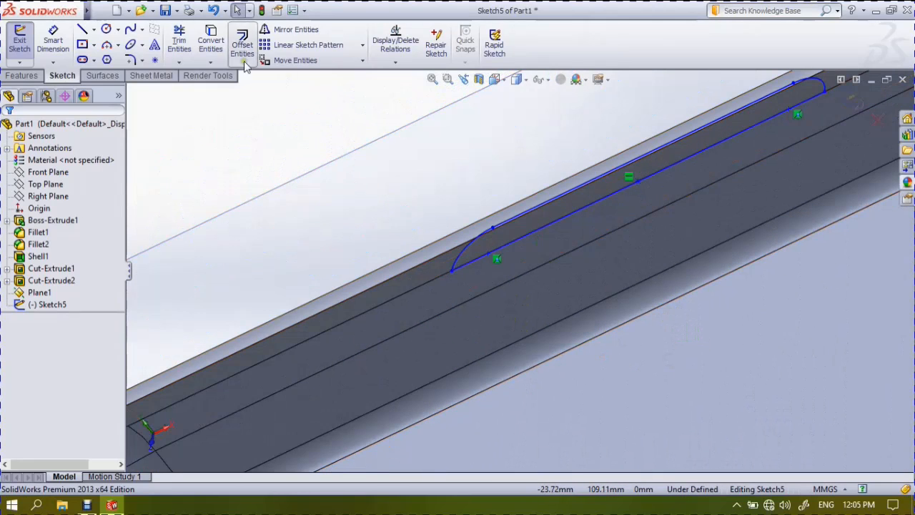
pyautogui.click(29, 75)
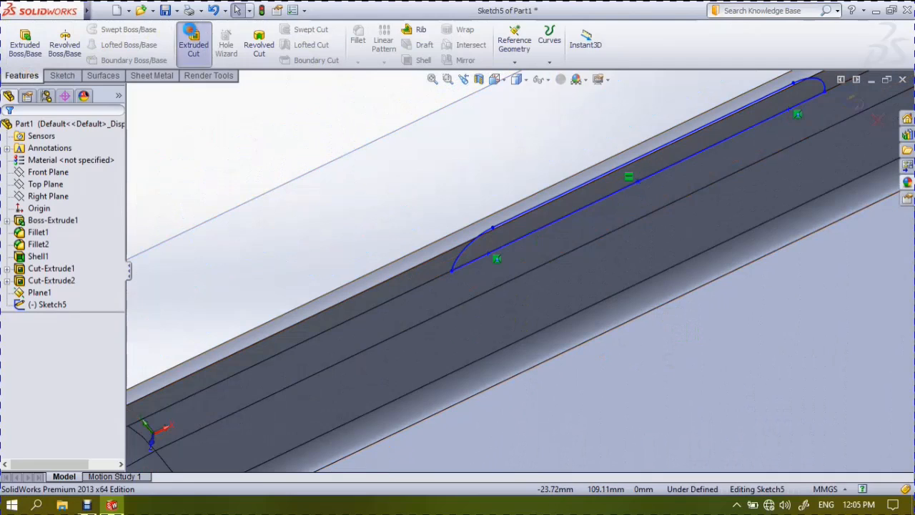
pyautogui.click(193, 44)
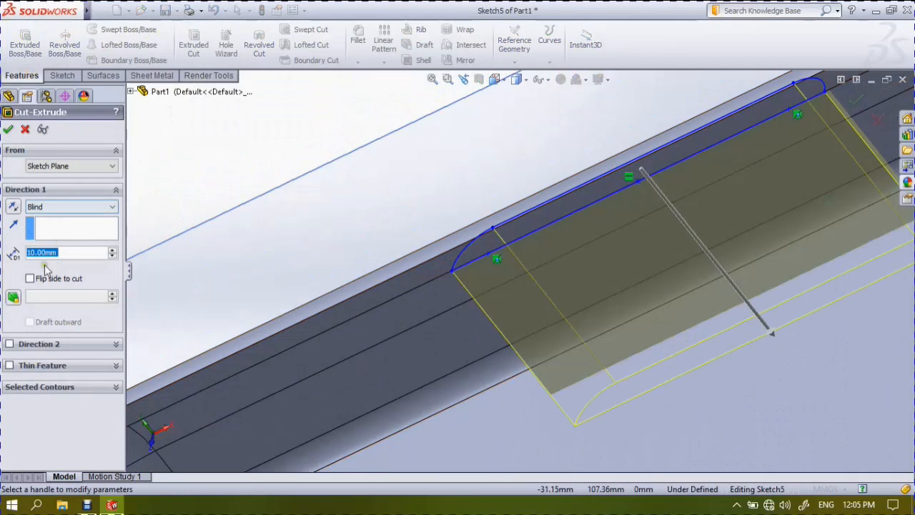
pyautogui.click(9, 343)
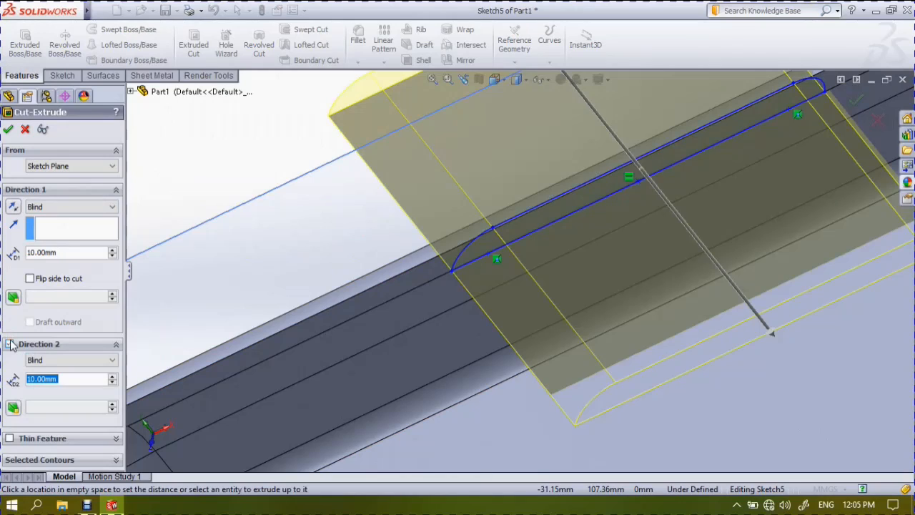
pyautogui.click(70, 208)
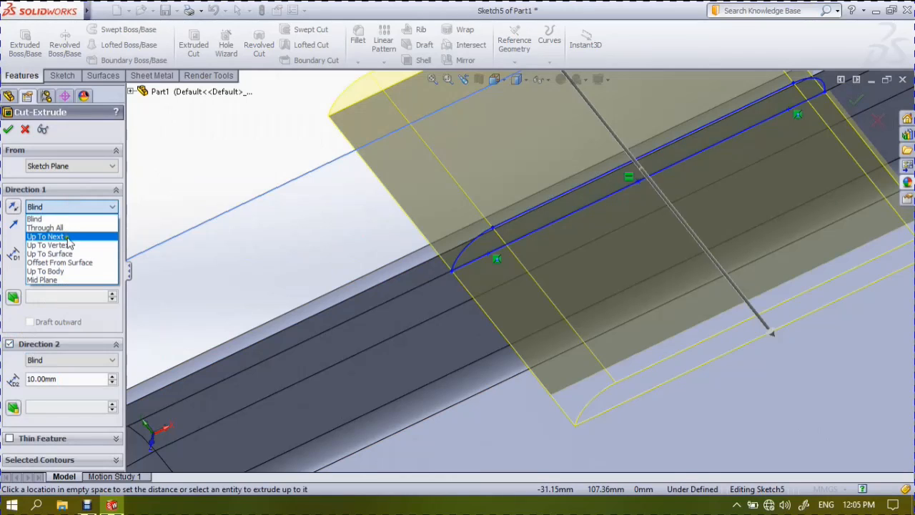
pyautogui.click(69, 243)
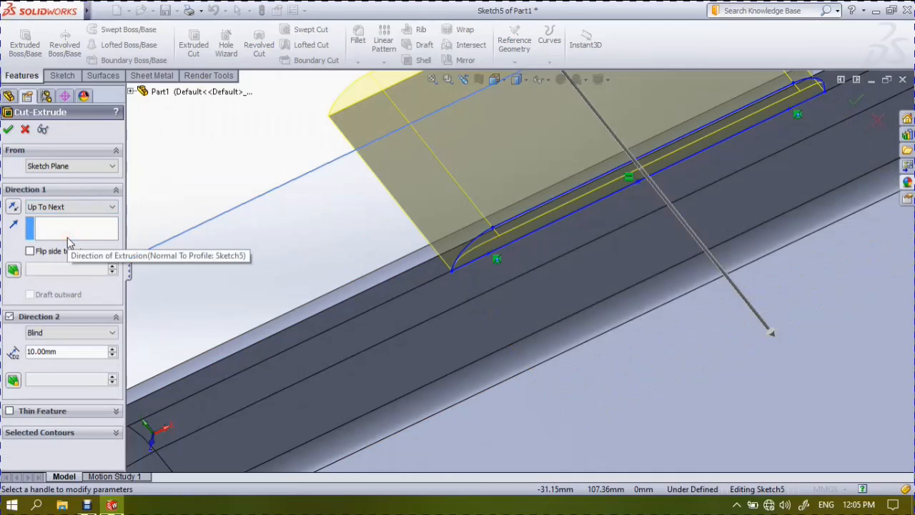
pyautogui.click(64, 333)
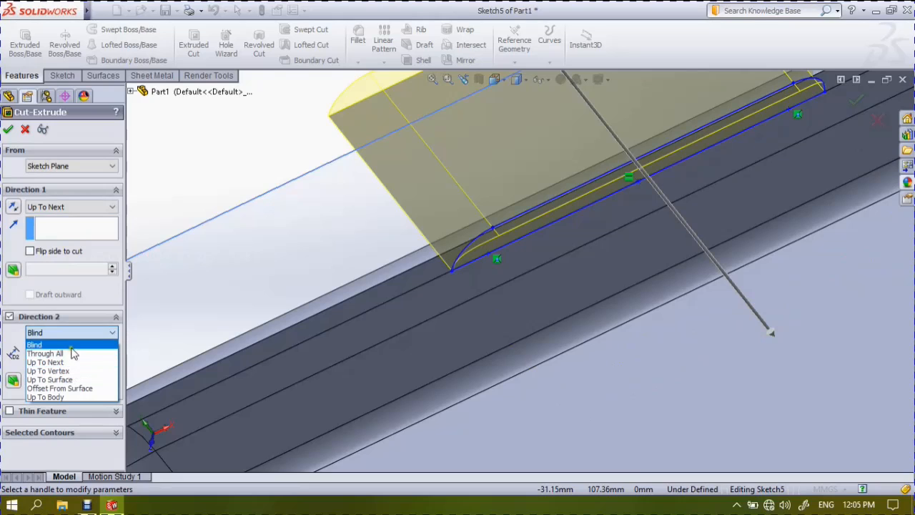
pyautogui.click(10, 255)
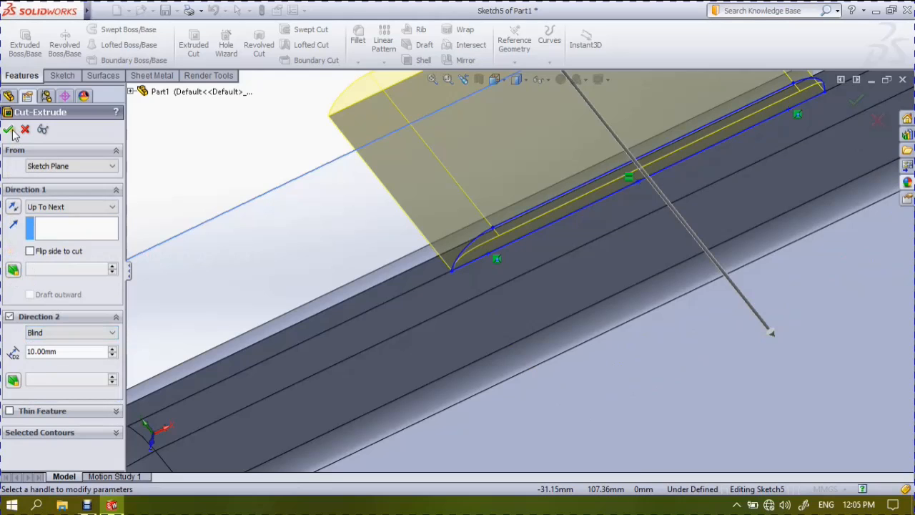
pyautogui.click(8, 129)
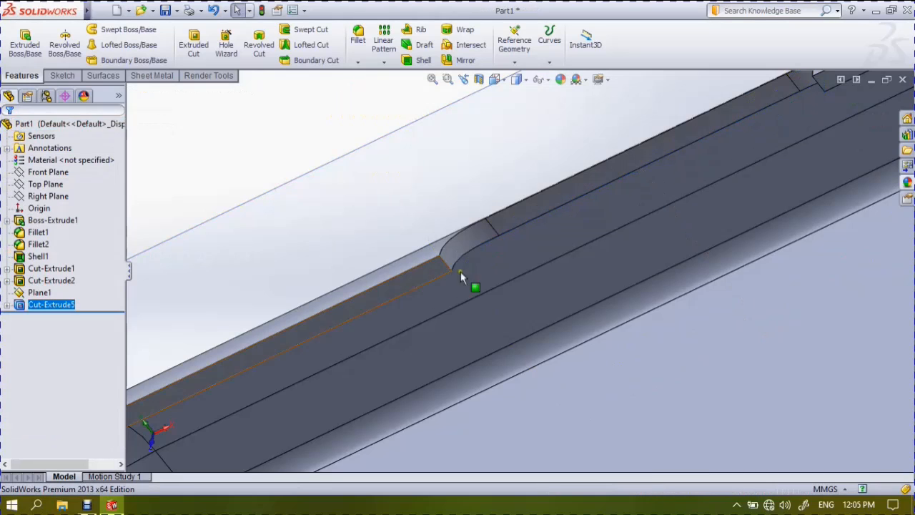
pyautogui.scroll(5, 555, 305)
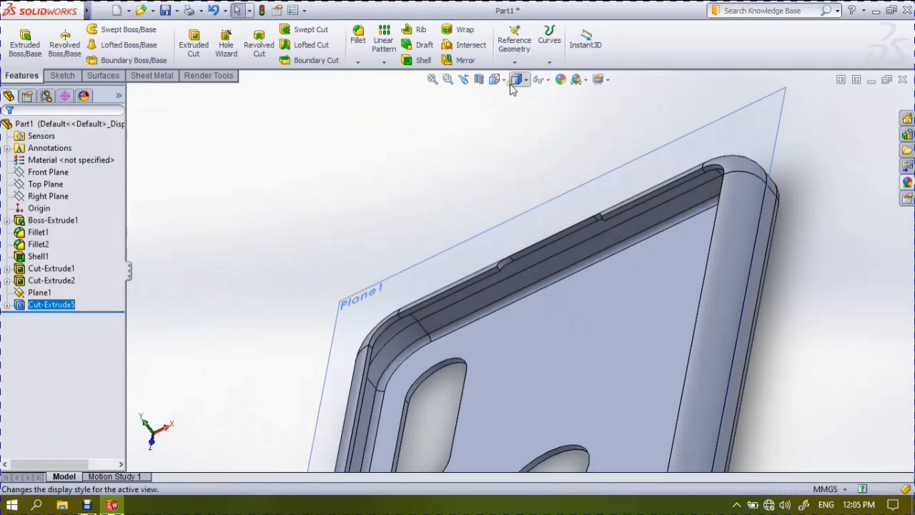
# Hide the reference plane at the cover's upper end
pyautogui.click(500, 80)
pyautogui.click(564, 140)
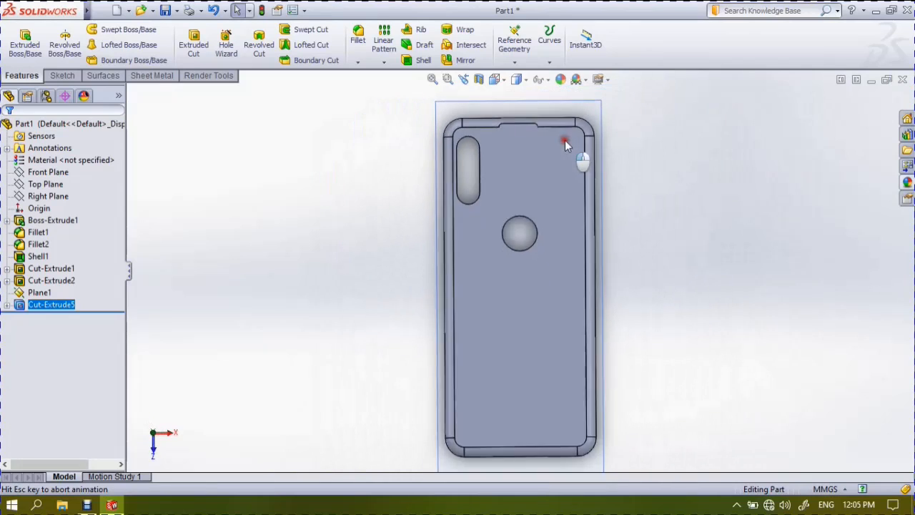
pyautogui.scroll(-2, 541, 93)
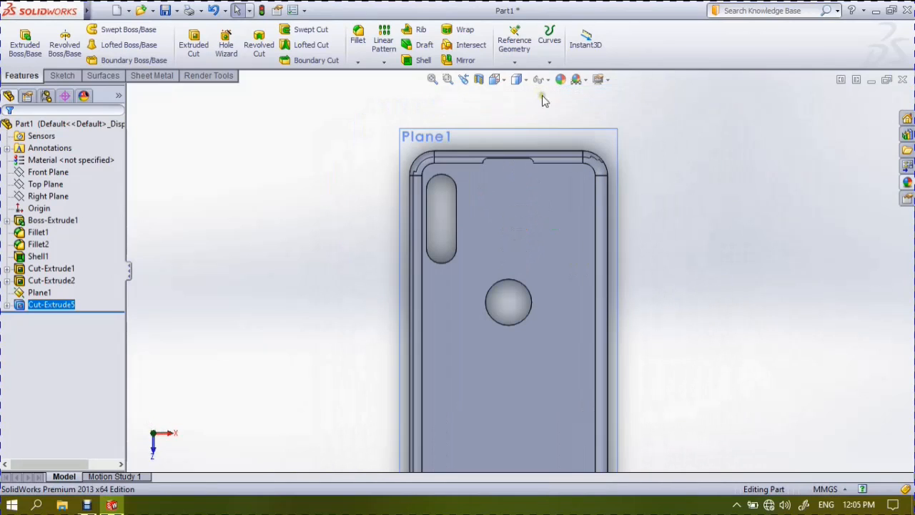
pyautogui.rightClick(585, 145)
pyautogui.click(623, 120)
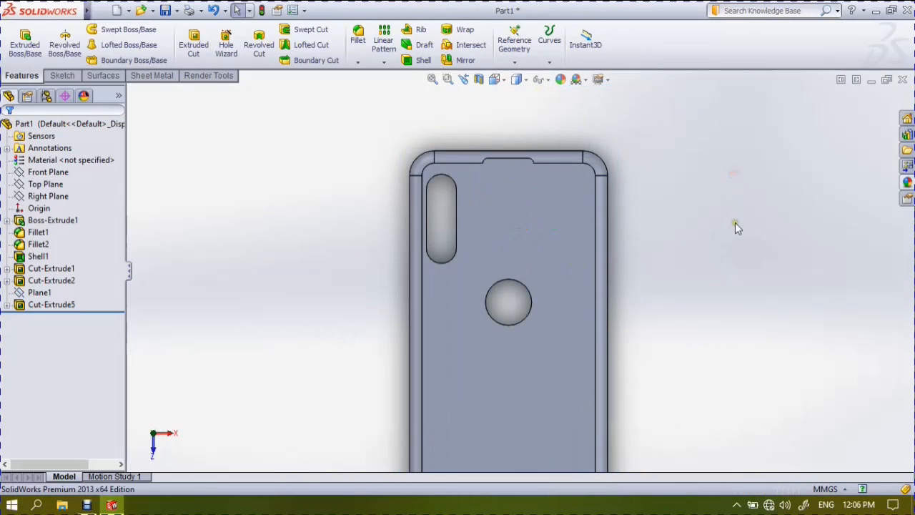
# Start a sketch on the flat outer face of the cover's lower short end and view it head-on
pyautogui.scroll(-2, 734, 236)
pyautogui.scroll(8, 734, 242)
pyautogui.scroll(-4, 508, 382)
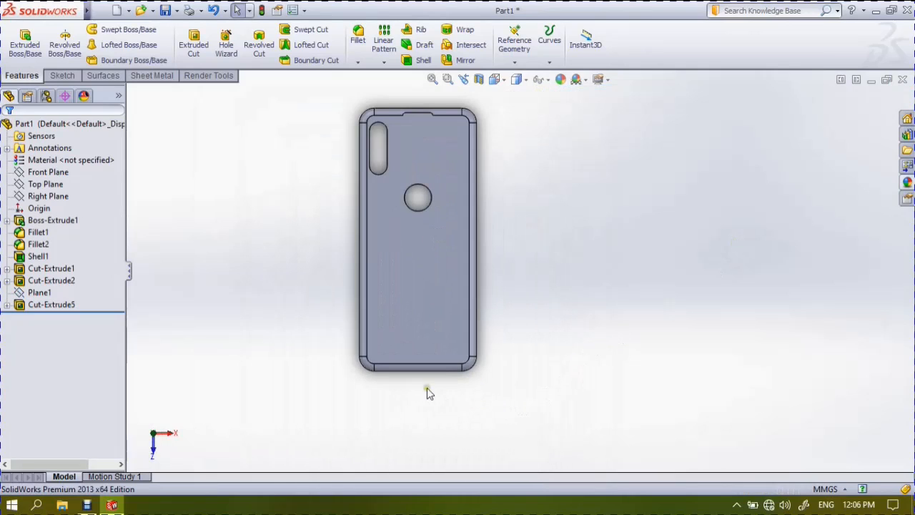
pyautogui.scroll(1, 464, 257)
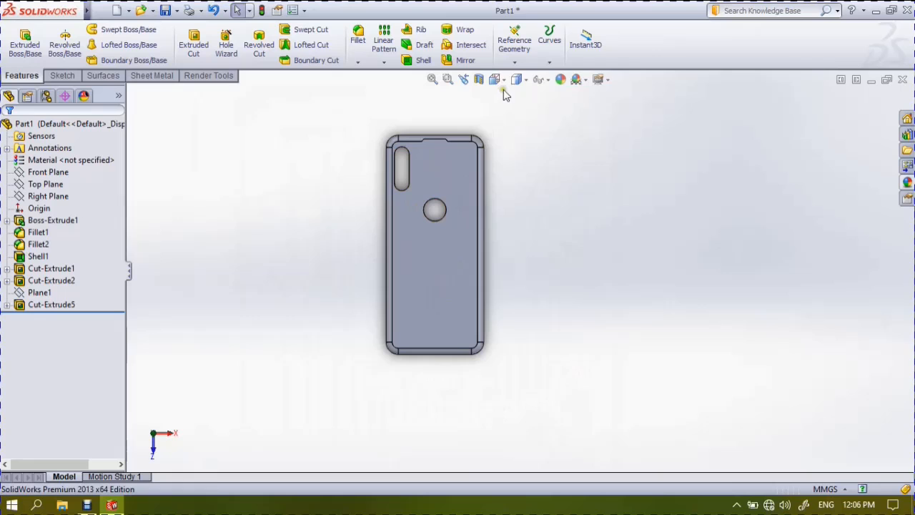
pyautogui.click(498, 79)
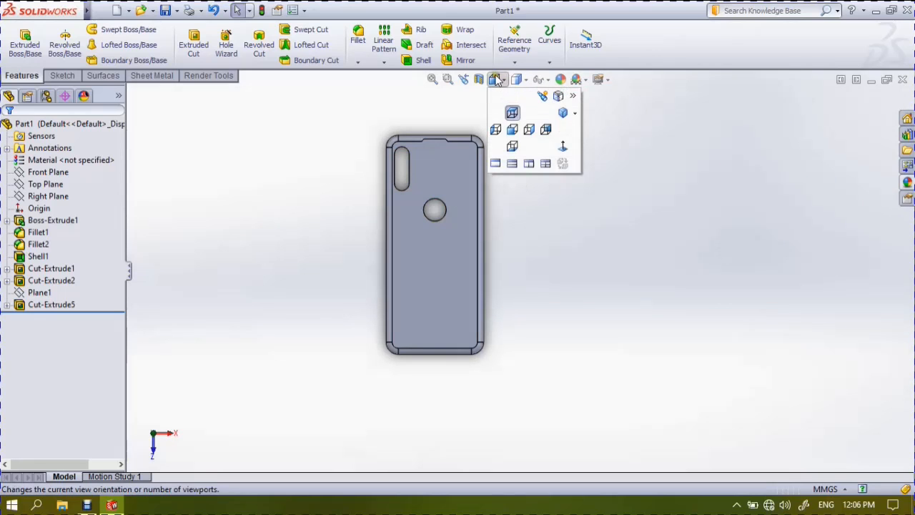
pyautogui.click(561, 116)
pyautogui.scroll(-5, 386, 392)
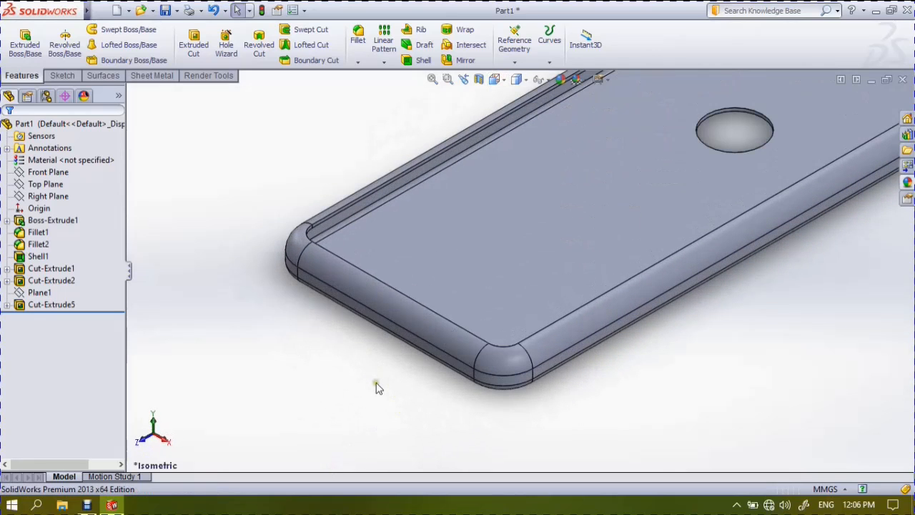
pyautogui.click(350, 307)
pyautogui.click(403, 263)
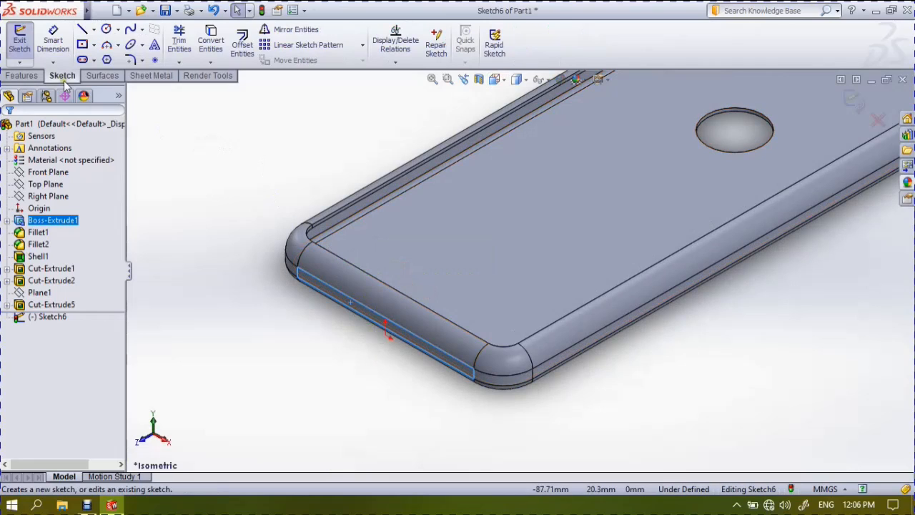
pyautogui.click(503, 82)
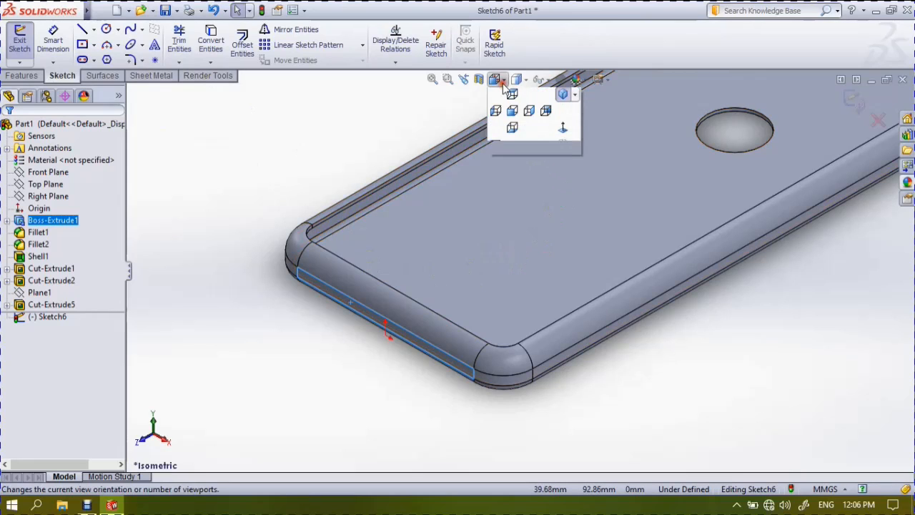
pyautogui.click(562, 95)
# Sketch a circle of about 3.3 mm radius on the lower end face, centred about 17.3 mm to the origin's left and 4.5 mm above it
pyautogui.scroll(-3, 431, 278)
pyautogui.click(106, 29)
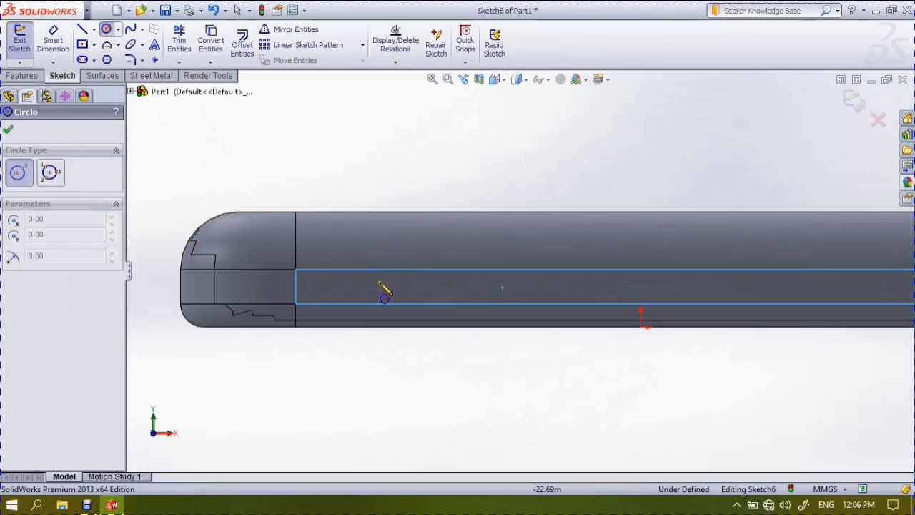
pyautogui.click(441, 275)
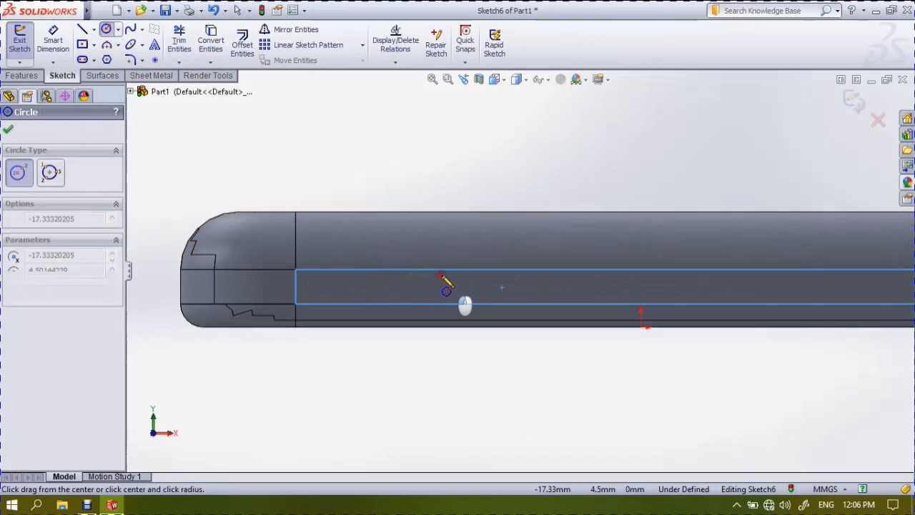
pyautogui.click(475, 299)
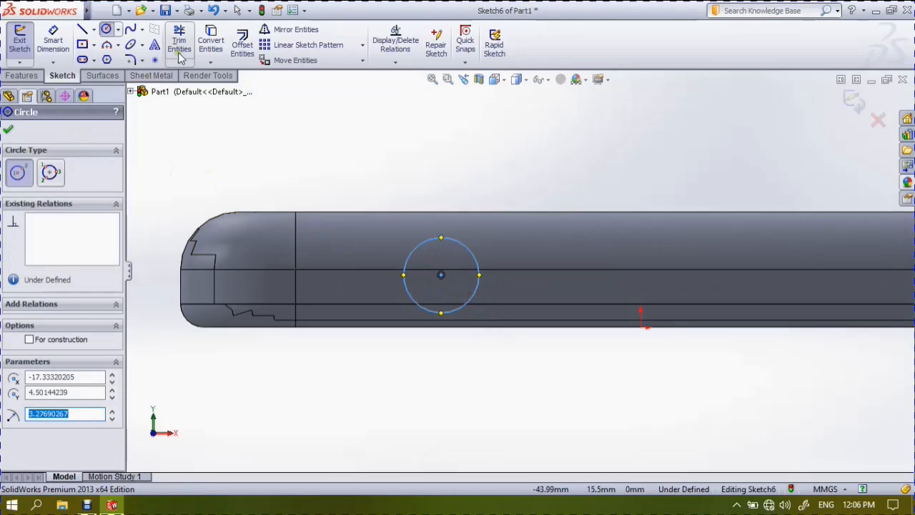
# Sketch a horizontal straight slot near the middle of the end face, about 12.9 mm between centres and 6 mm wide, centred on the face's upper edge
pyautogui.click(82, 60)
pyautogui.scroll(2, 515, 272)
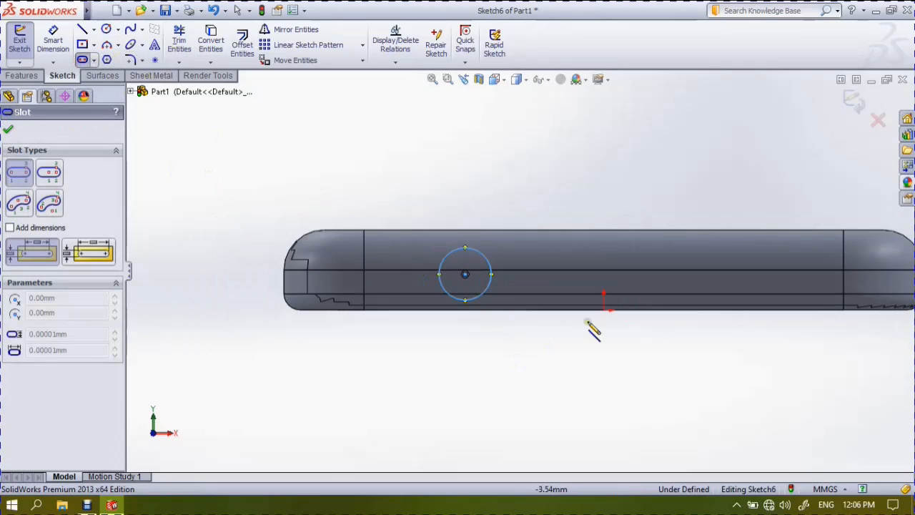
pyautogui.click(541, 270)
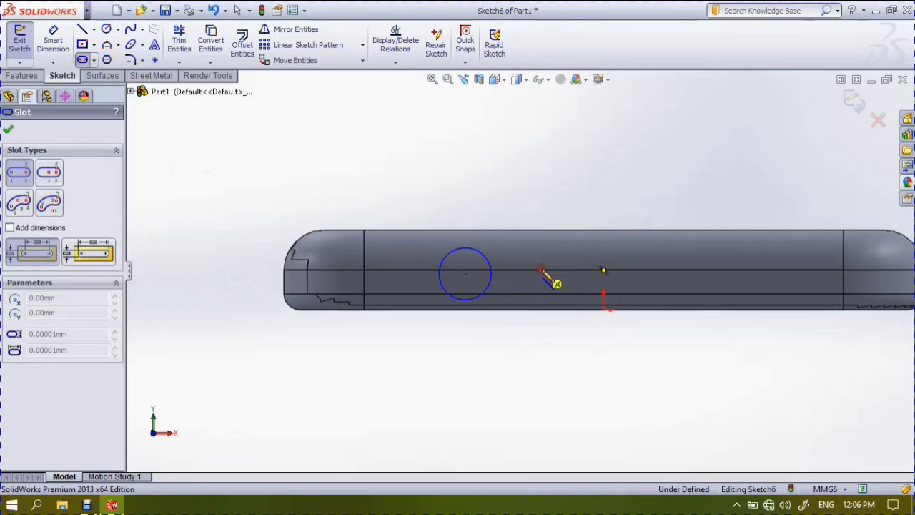
pyautogui.click(641, 270)
pyautogui.click(659, 294)
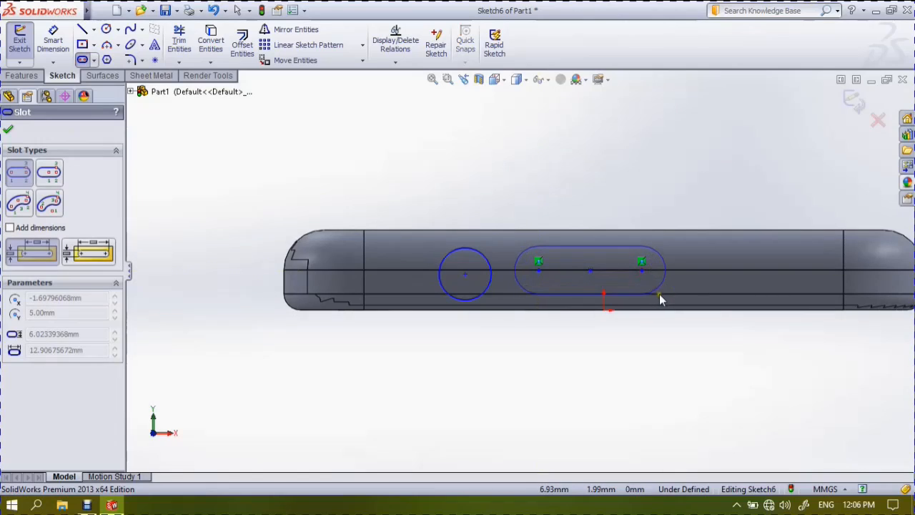
pyautogui.click(661, 300)
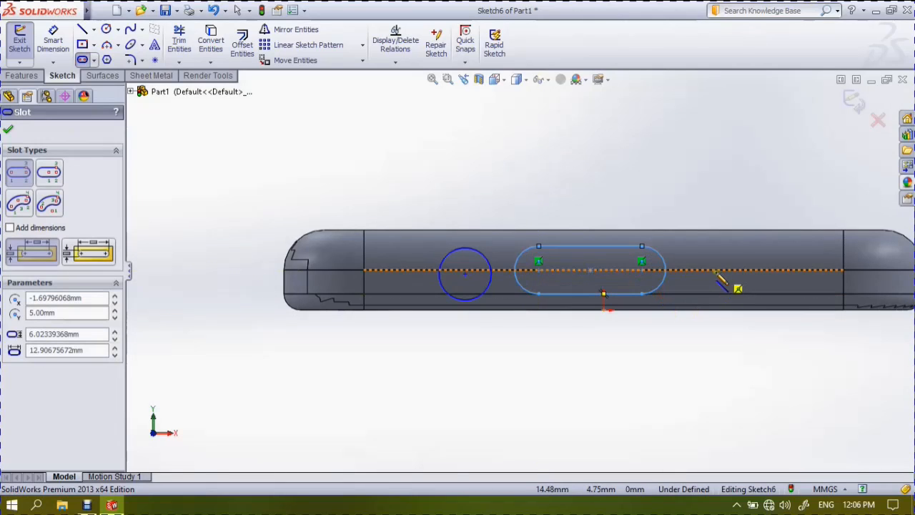
# Sketch a circle of about 1.6 mm radius to the right of the slot, centred on the end face's upper edge
pyautogui.click(107, 31)
pyautogui.scroll(3, 731, 446)
pyautogui.scroll(-5, 629, 289)
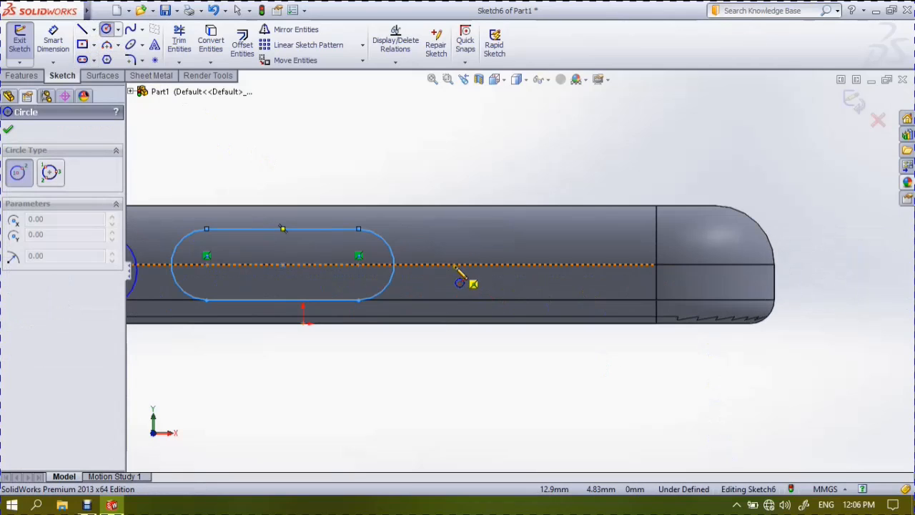
pyautogui.click(437, 265)
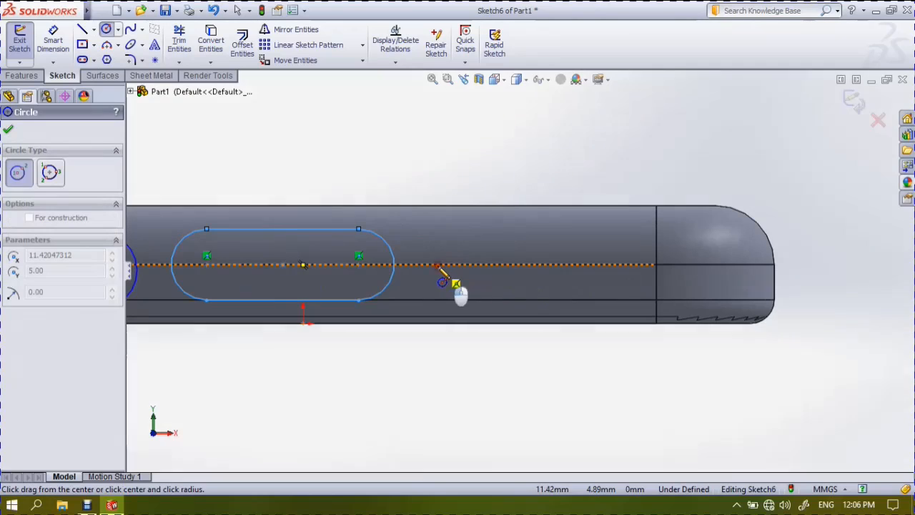
pyautogui.click(450, 278)
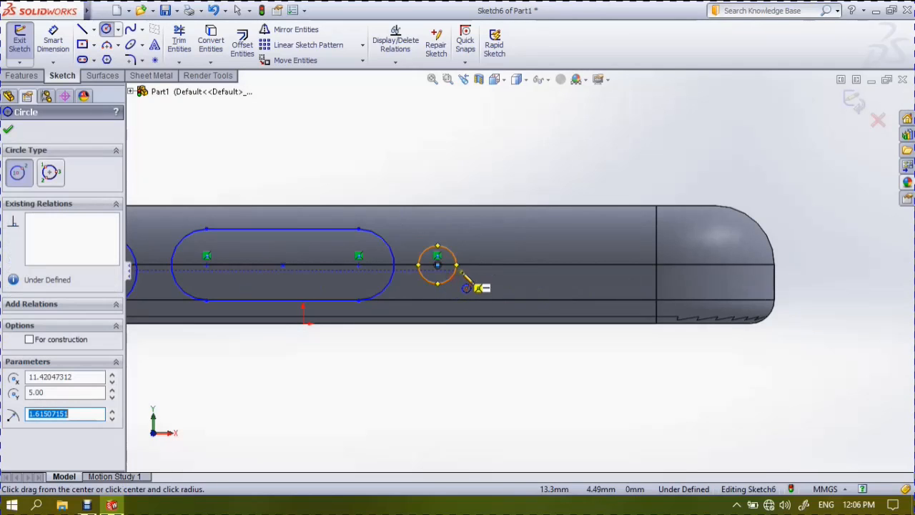
# Pattern the small circle linearly along the X-axis with 5 instances spaced 4 mm apart
pyautogui.click(305, 45)
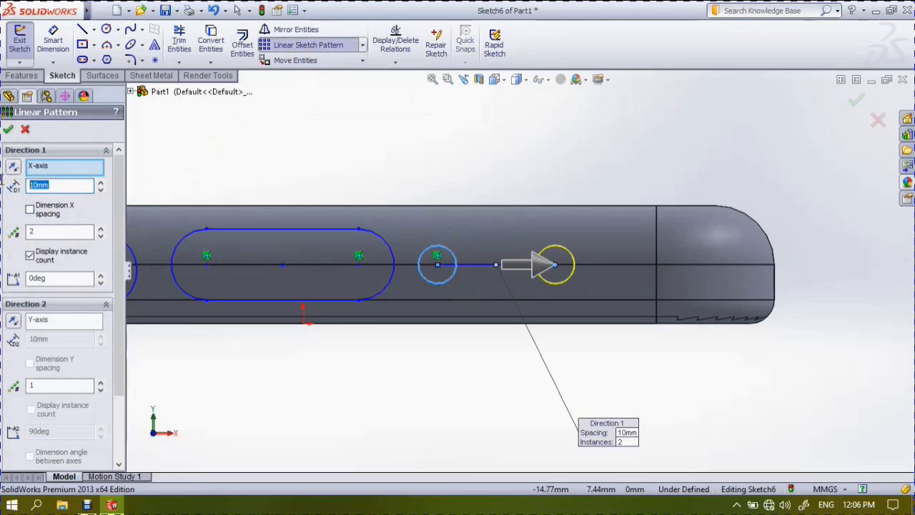
pyautogui.click(100, 228)
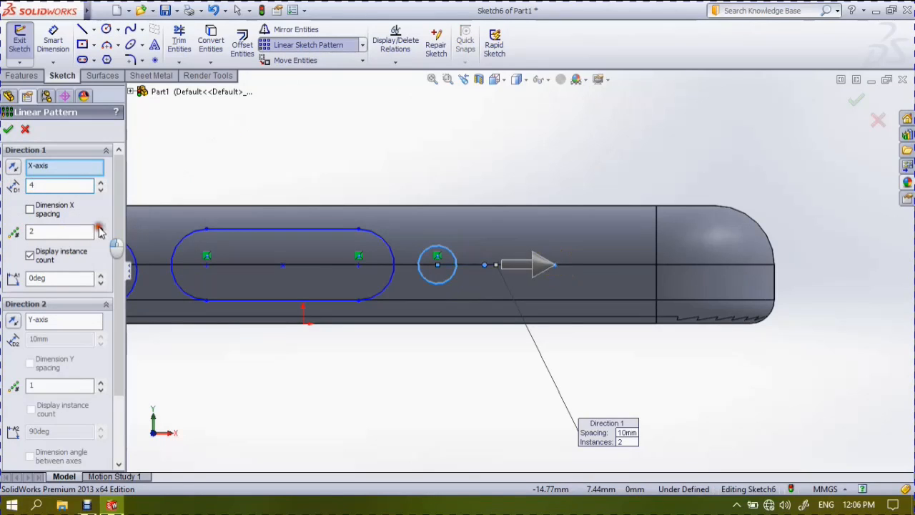
pyautogui.click(100, 229)
pyautogui.click(100, 229)
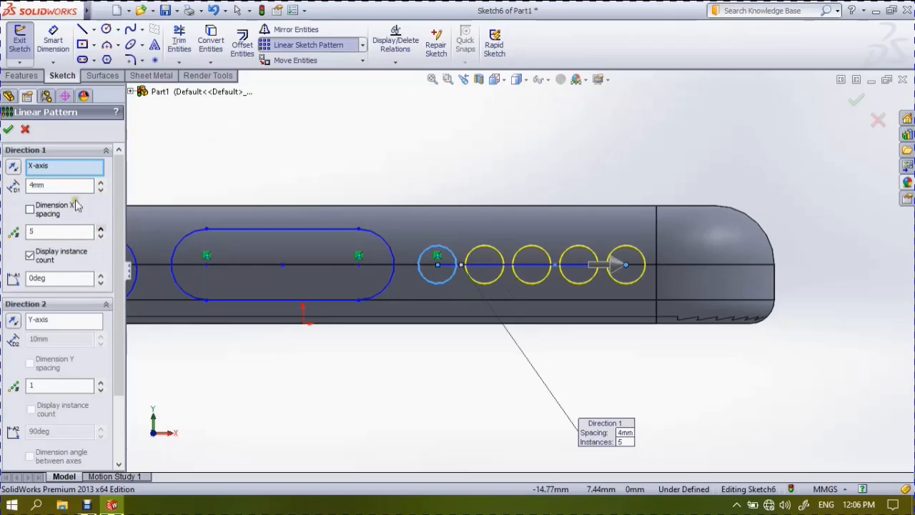
pyautogui.click(8, 128)
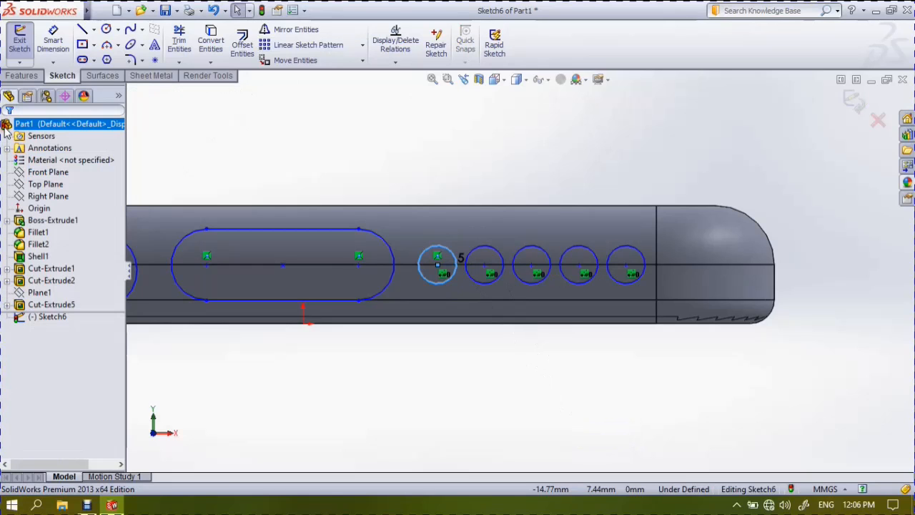
# Cut the large circle, slot and row of small circles through the lower end wall with an Up To Next extruded cut
pyautogui.click(25, 78)
pyautogui.click(199, 37)
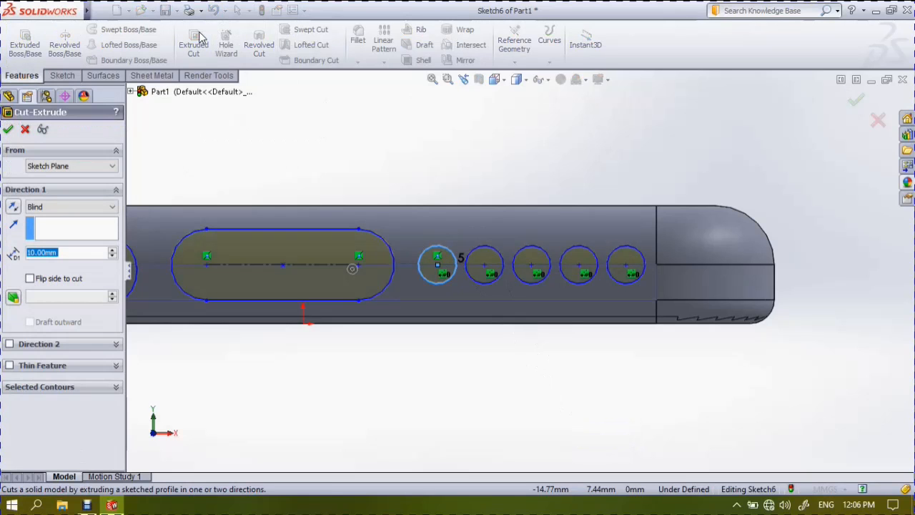
pyautogui.click(71, 207)
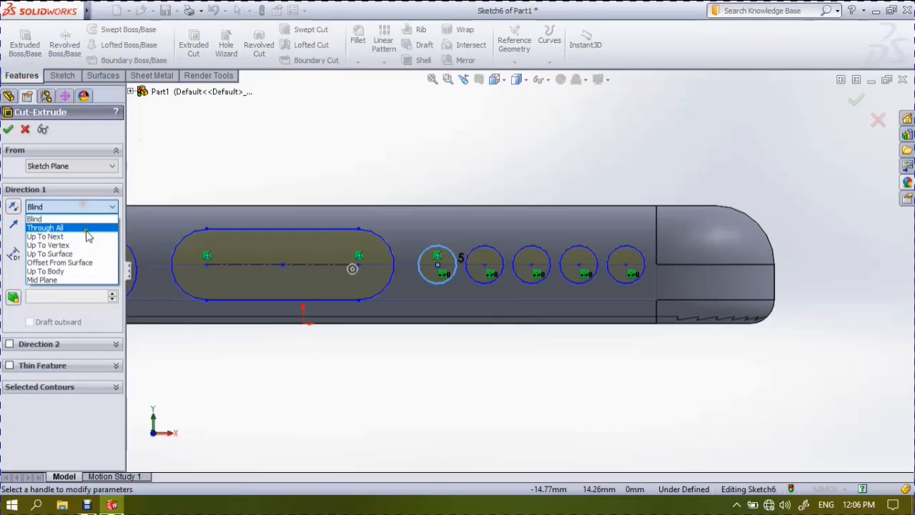
pyautogui.click(45, 228)
pyautogui.click(71, 207)
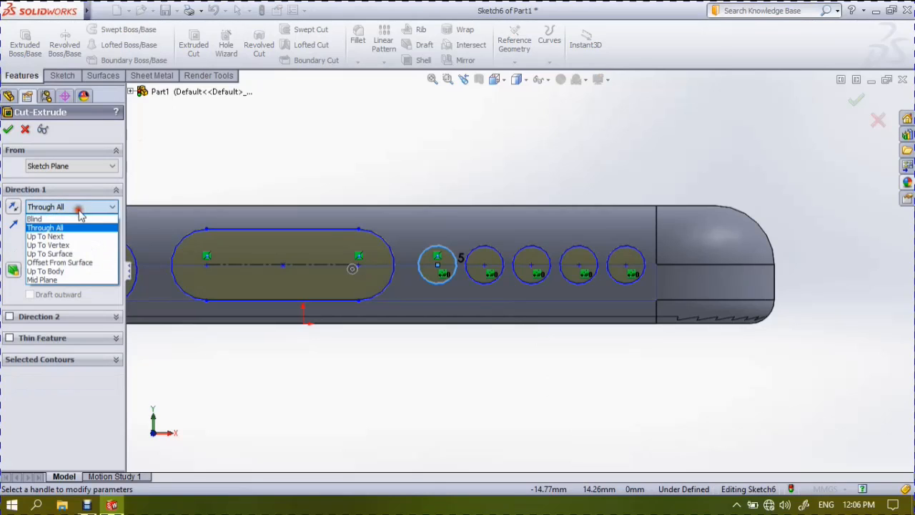
pyautogui.click(72, 236)
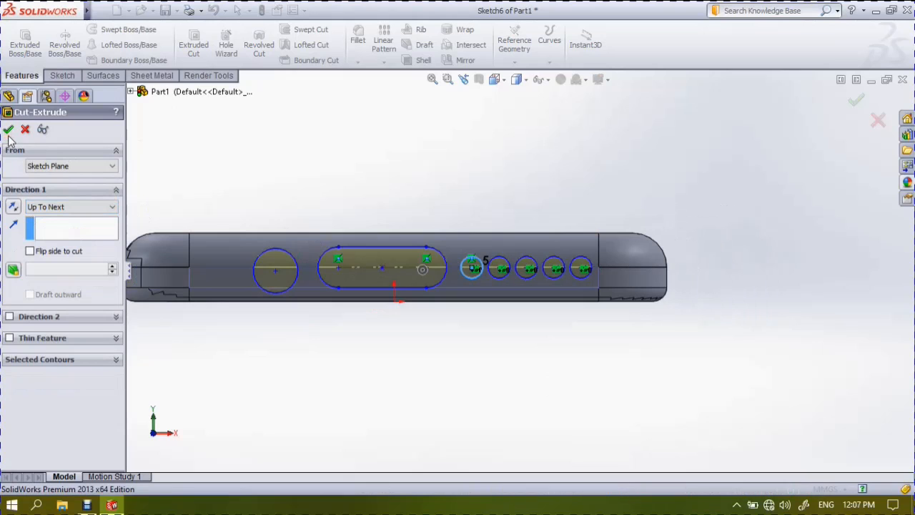
# Start a sketch on the flat outer face of the cover's right long side and view it head-on
pyautogui.moveTo(498, 205); pyautogui.dragTo(473, 266, button='middle')
pyautogui.scroll(3, 576, 245)
pyautogui.scroll(-5, 650, 250)
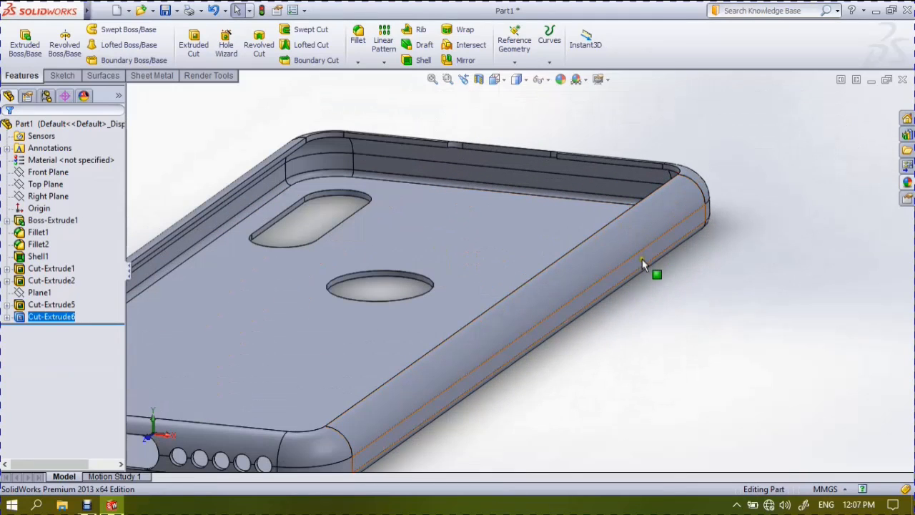
pyautogui.click(641, 263)
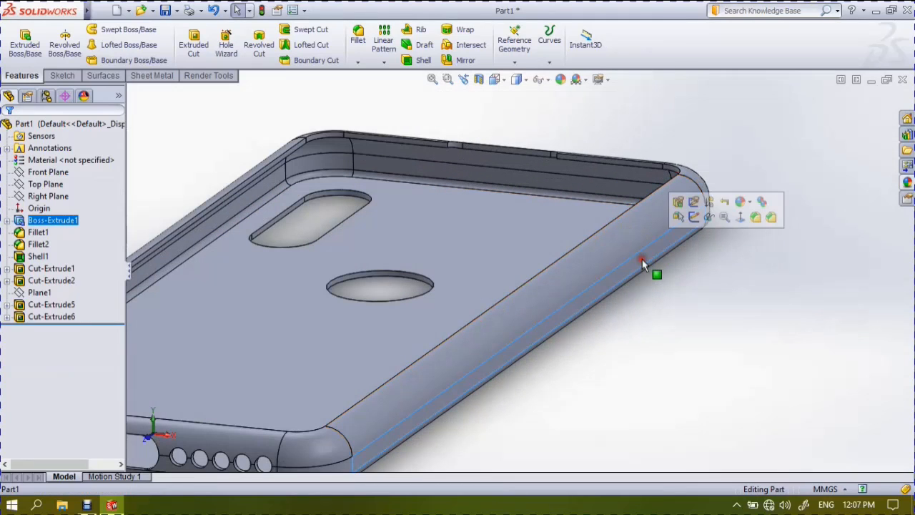
pyautogui.click(693, 223)
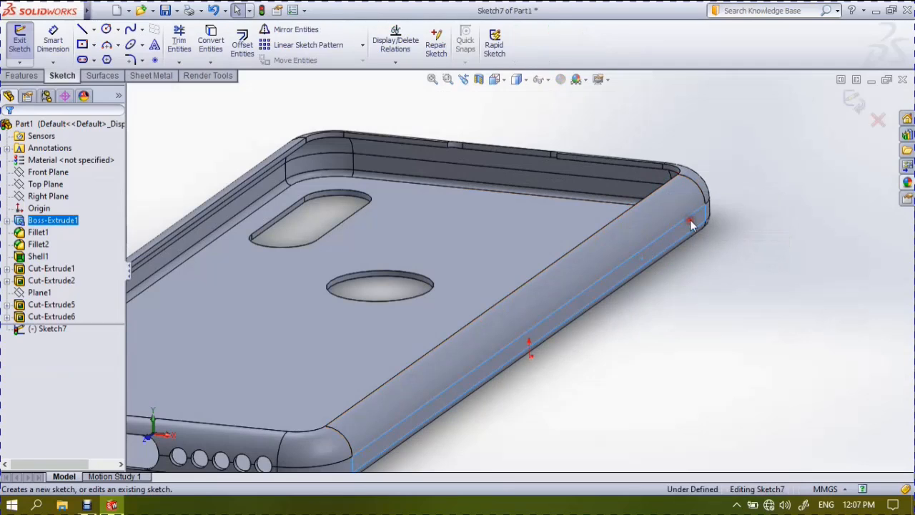
pyautogui.click(502, 84)
pyautogui.click(563, 145)
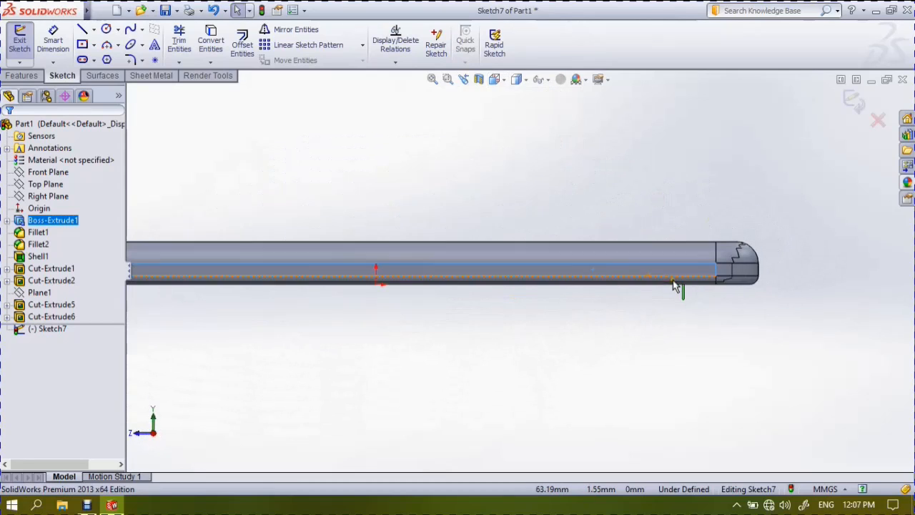
pyautogui.scroll(-3, 673, 280)
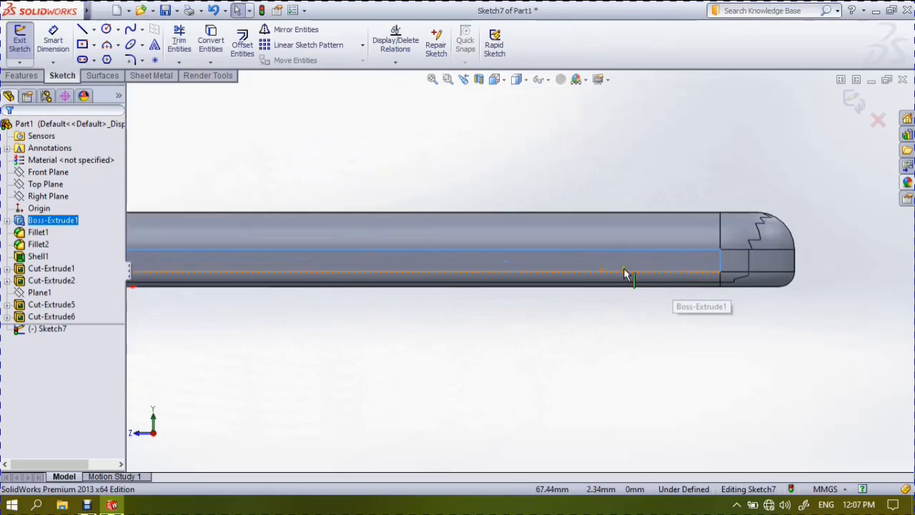
# Sketch a horizontal straight slot on the long side face near the upper end, about 10.8 mm between centres and 5.8 mm wide
pyautogui.click(83, 60)
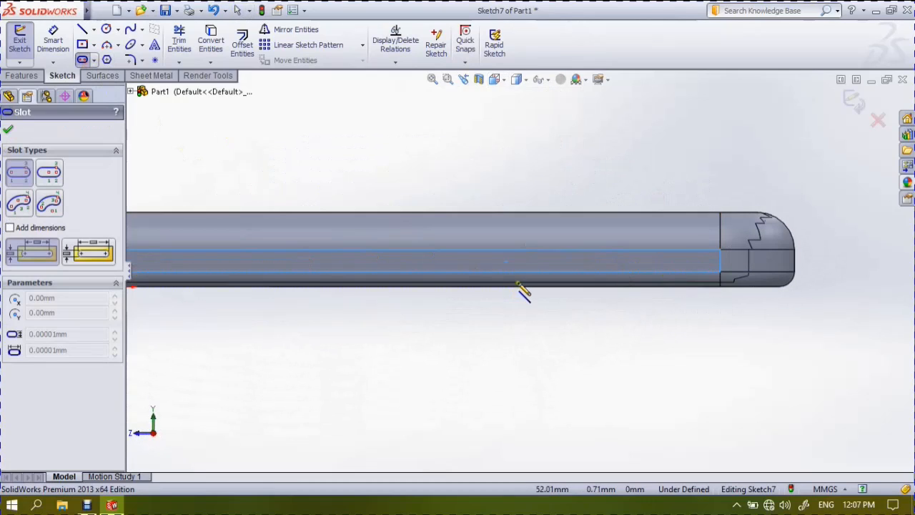
pyautogui.click(640, 258)
pyautogui.click(555, 254)
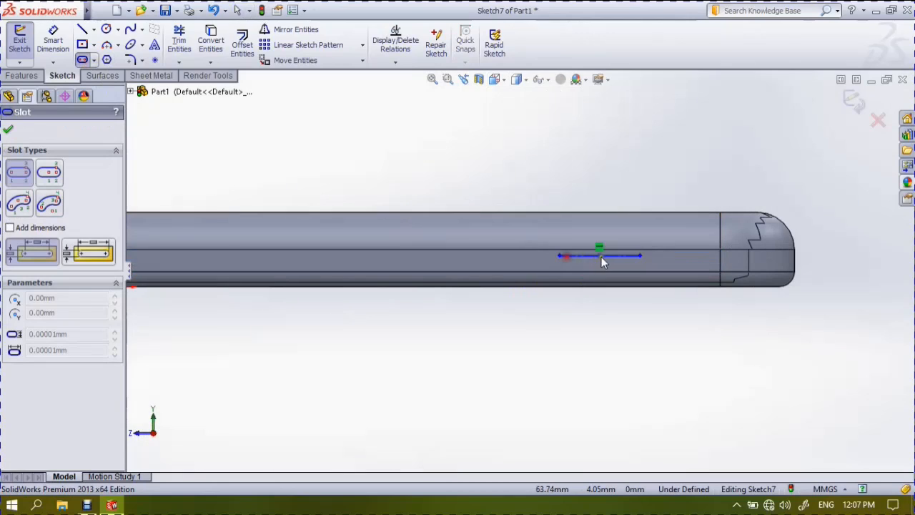
pyautogui.click(612, 272)
pyautogui.scroll(-1, 613, 275)
pyautogui.scroll(-1, 612, 270)
pyautogui.click(616, 280)
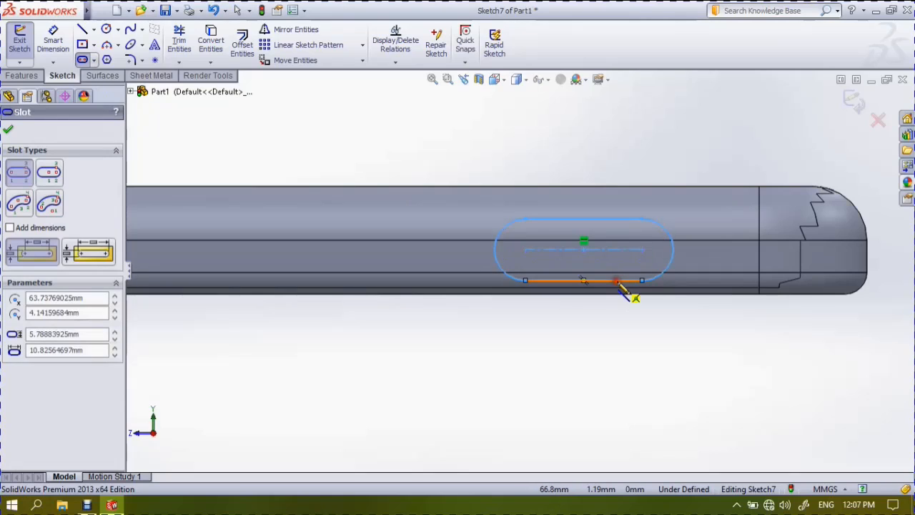
# Copy the slot once along the long side face toward the cover's middle, leaving a small gap beside the original
pyautogui.click(363, 61)
pyautogui.click(345, 92)
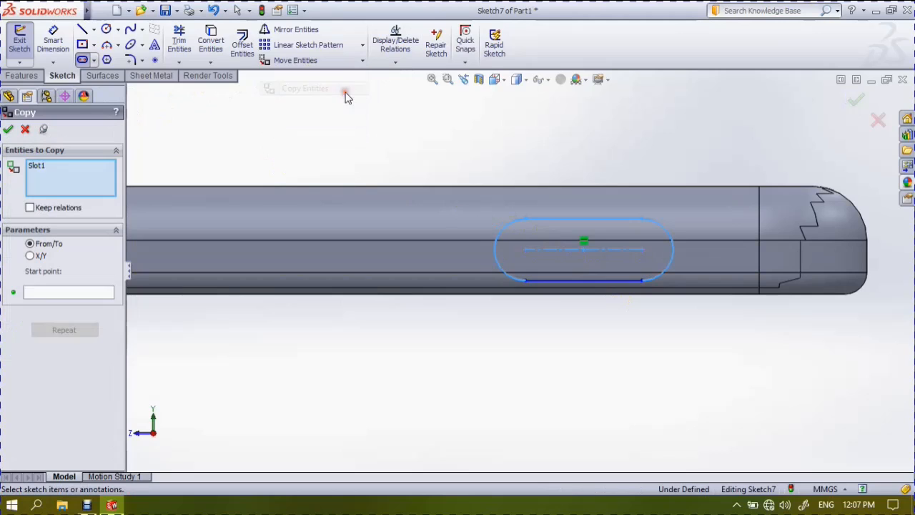
pyautogui.click(495, 254)
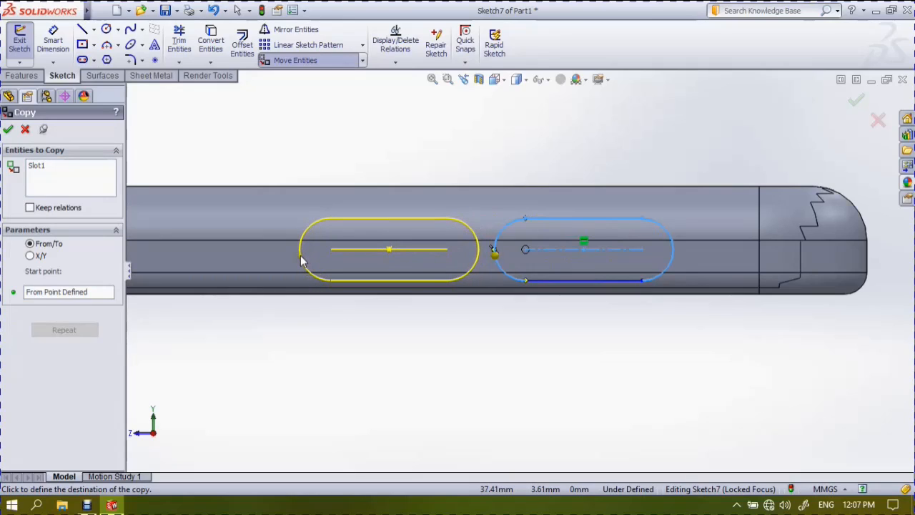
pyautogui.click(301, 256)
pyautogui.click(9, 131)
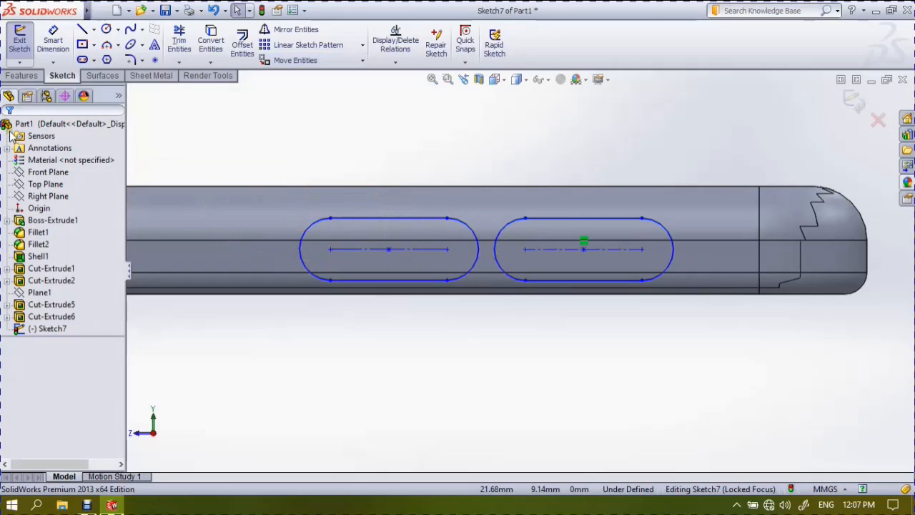
# Cut both slots through the long side wall with a blind extruded cut of 10 mm in both directions
pyautogui.click(31, 77)
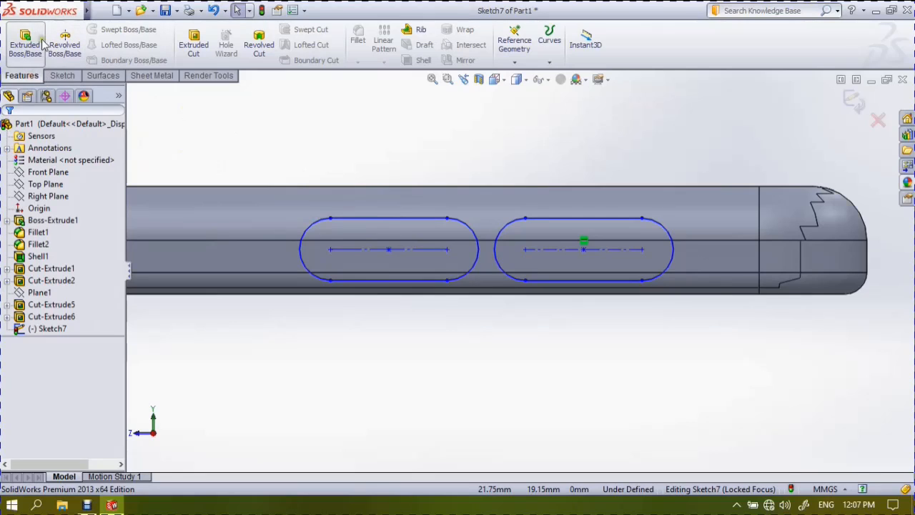
pyautogui.click(199, 54)
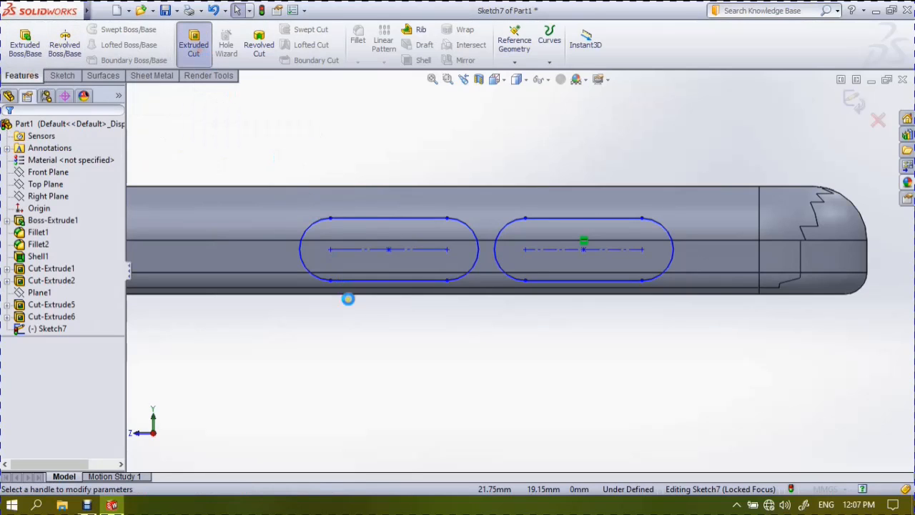
pyautogui.moveTo(368, 345); pyautogui.dragTo(468, 378, button='middle')
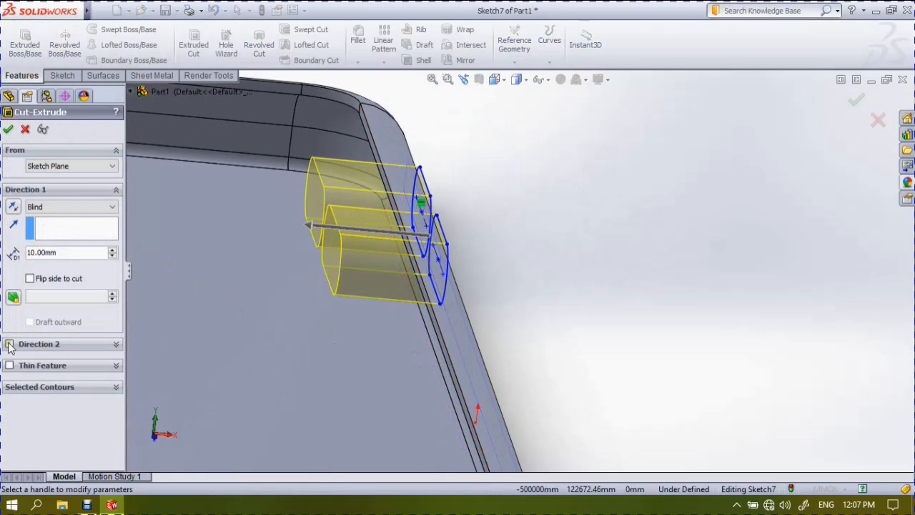
pyautogui.click(9, 344)
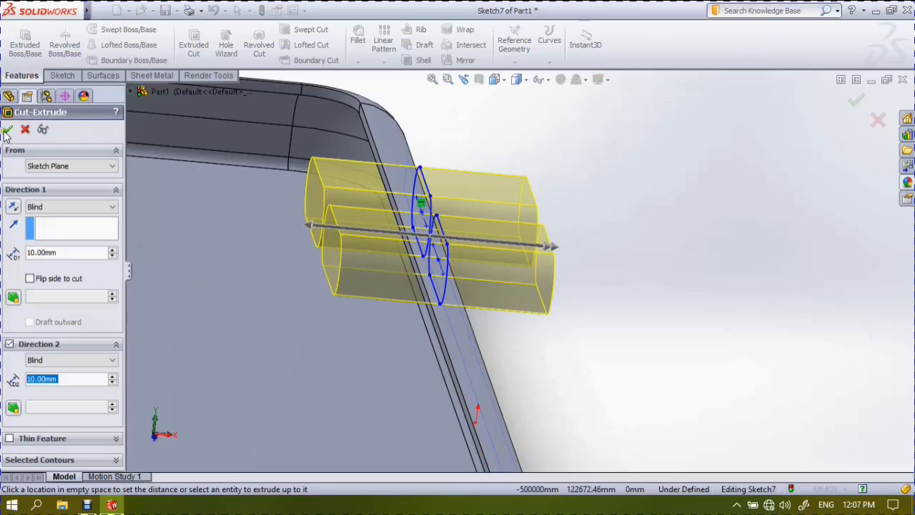
pyautogui.click(7, 131)
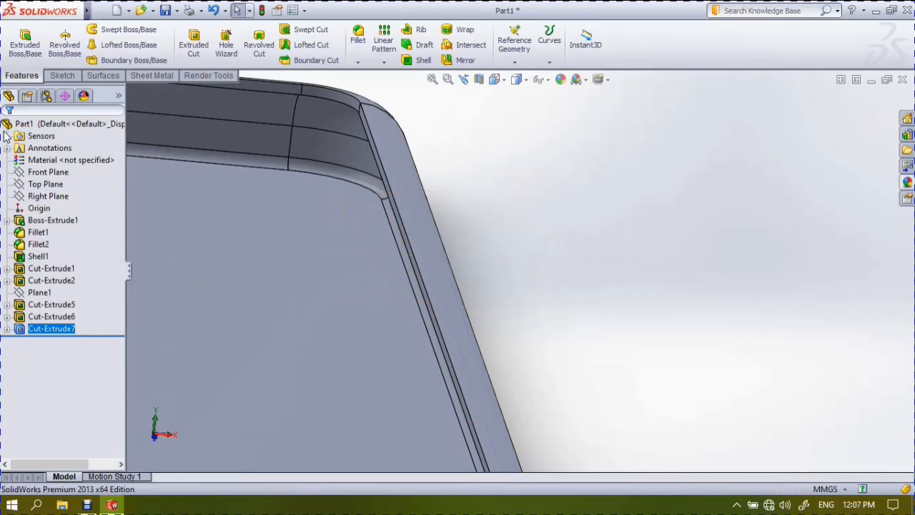
# Start a sketch on the flat outer face of the cover's opposite long side and view it head-on
pyautogui.moveTo(653, 245); pyautogui.dragTo(644, 264, button='middle')
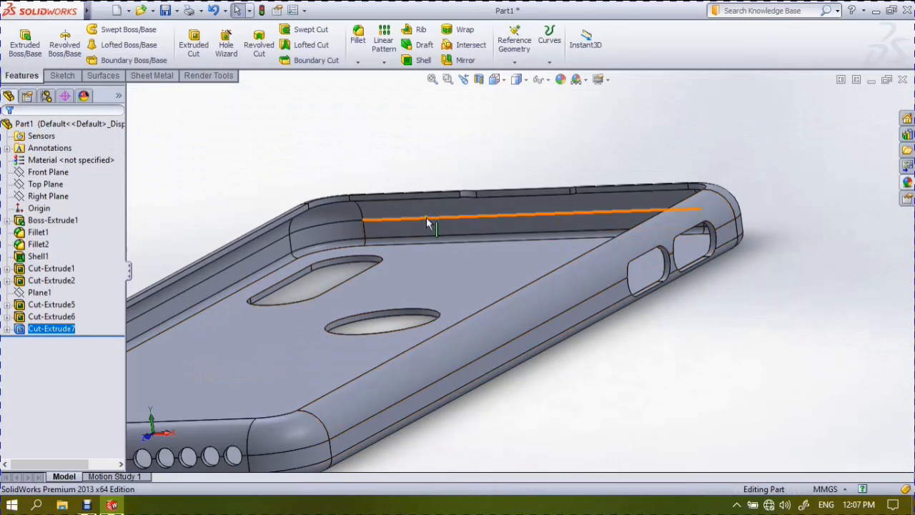
pyautogui.scroll(-2, 428, 278)
pyautogui.scroll(5, 438, 276)
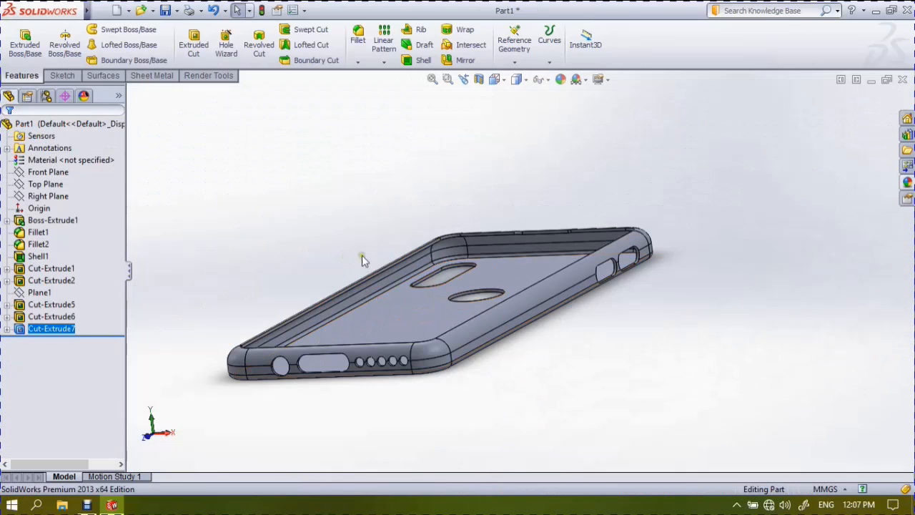
pyautogui.scroll(-2, 352, 270)
pyautogui.moveTo(352, 266); pyautogui.dragTo(455, 274, button='middle')
pyautogui.scroll(3, 321, 259)
pyautogui.scroll(-2, 322, 261)
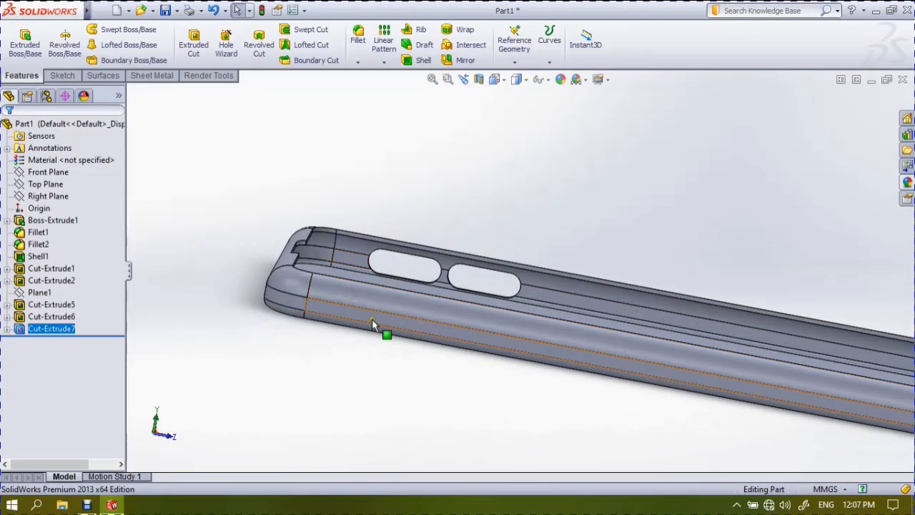
pyautogui.click(372, 319)
pyautogui.click(428, 272)
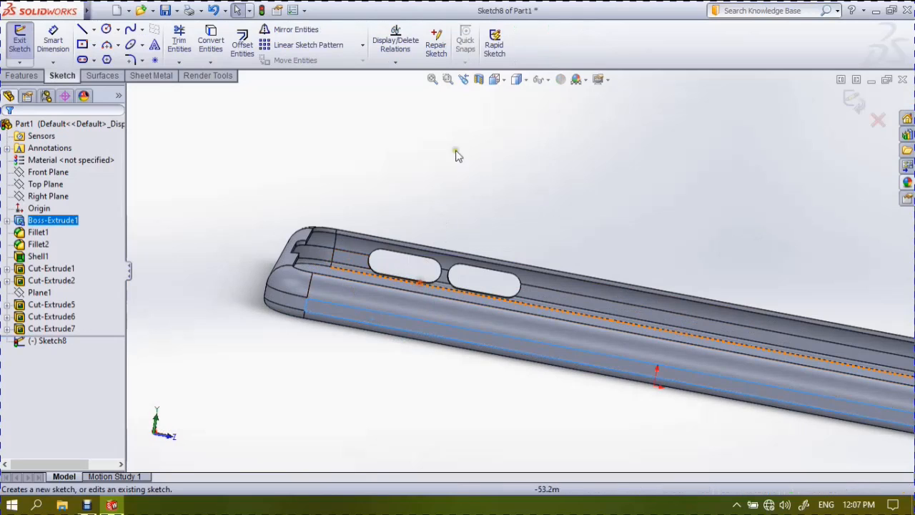
pyautogui.click(495, 78)
pyautogui.click(562, 143)
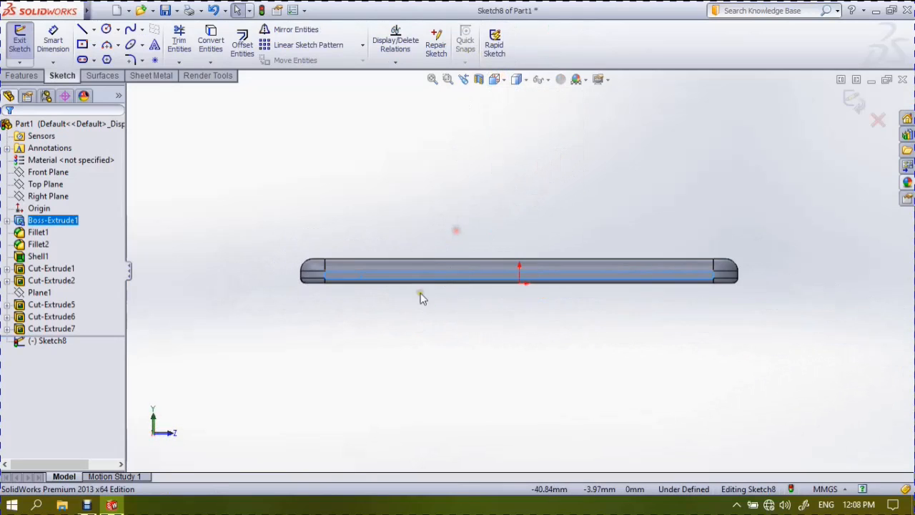
# Sketch one horizontal straight slot near the upper end of this long side, slightly taller than the flat face
pyautogui.scroll(-5, 378, 259)
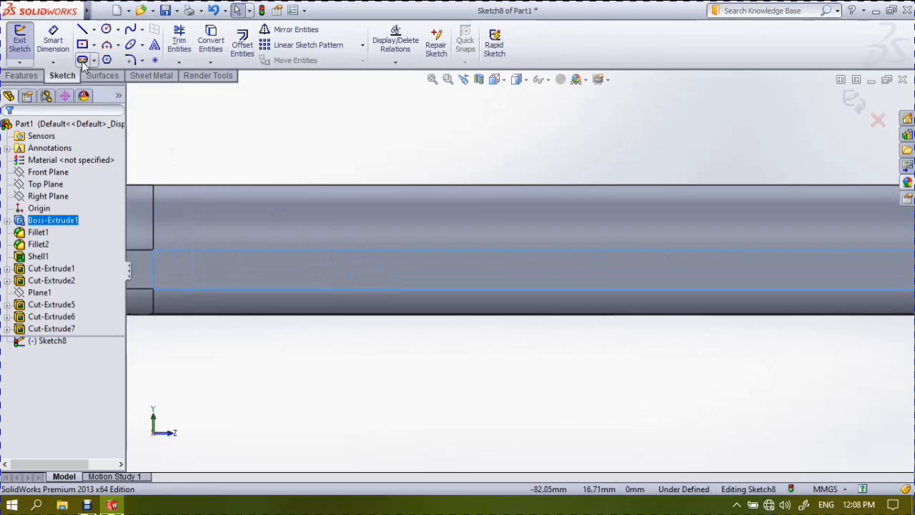
pyautogui.click(83, 60)
pyautogui.click(351, 265)
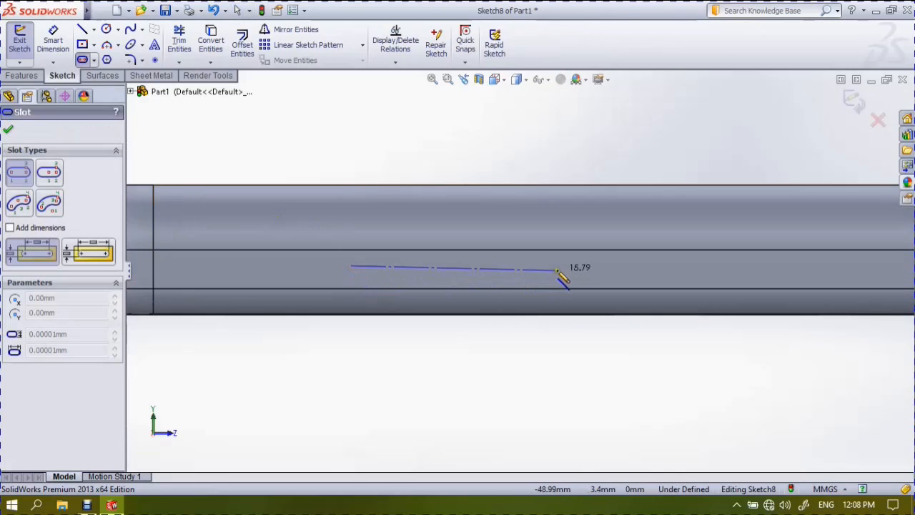
pyautogui.click(602, 301)
pyautogui.click(8, 127)
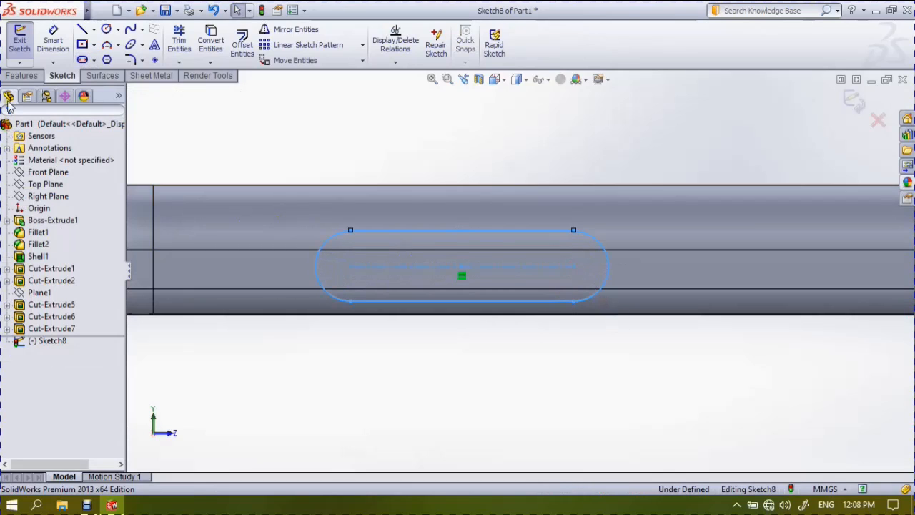
# Cut the single slot through its side wall with a blind extruded cut of 10 mm in both directions
pyautogui.click(22, 75)
pyautogui.click(194, 43)
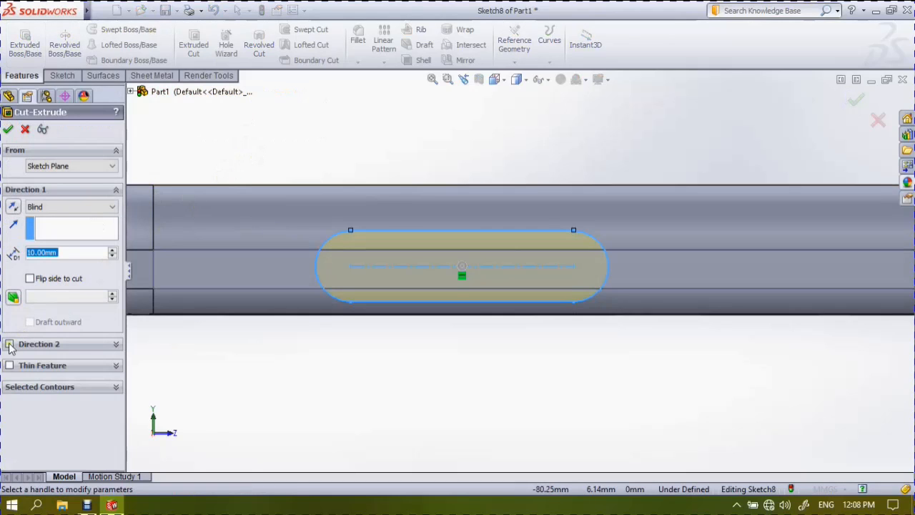
pyautogui.click(9, 344)
pyautogui.moveTo(424, 150); pyautogui.dragTo(344, 191, button='middle')
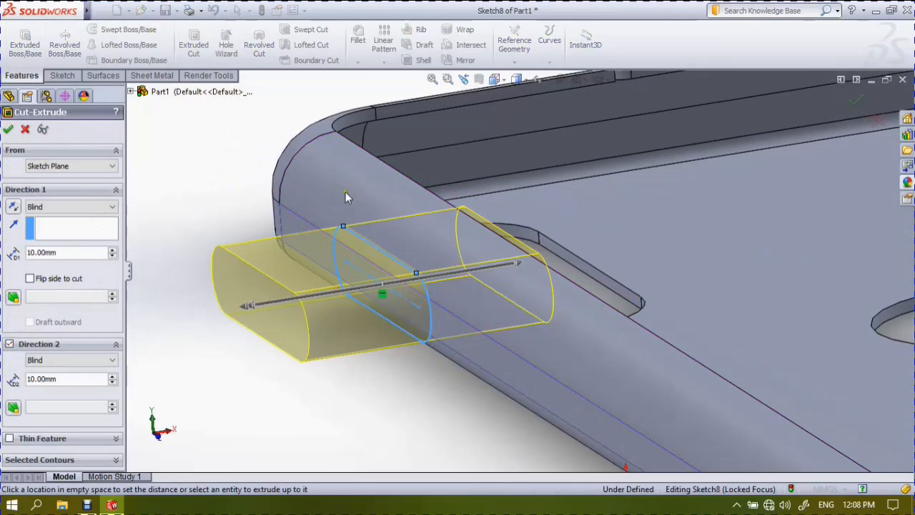
pyautogui.click(7, 130)
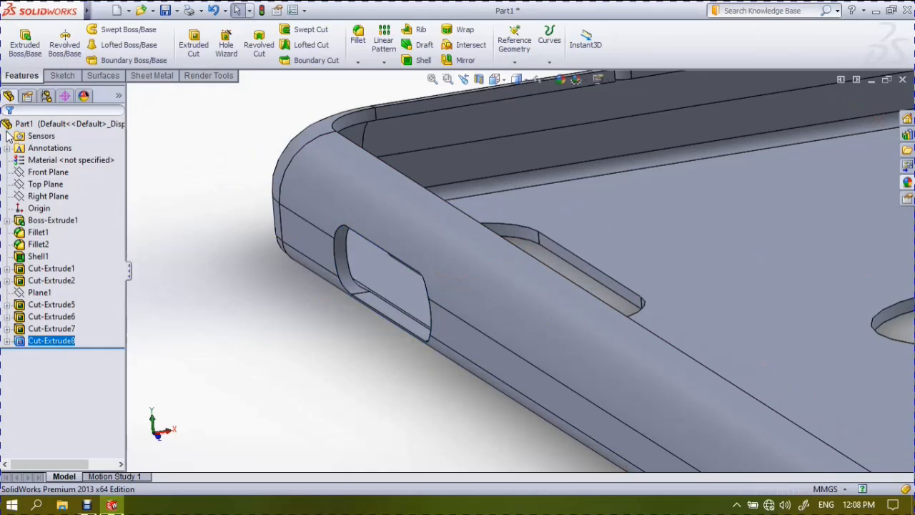
# Start a sketch on the flat outer face of the cover's upper end wall and view it head-on
pyautogui.scroll(6, 321, 261)
pyautogui.scroll(-2, 731, 209)
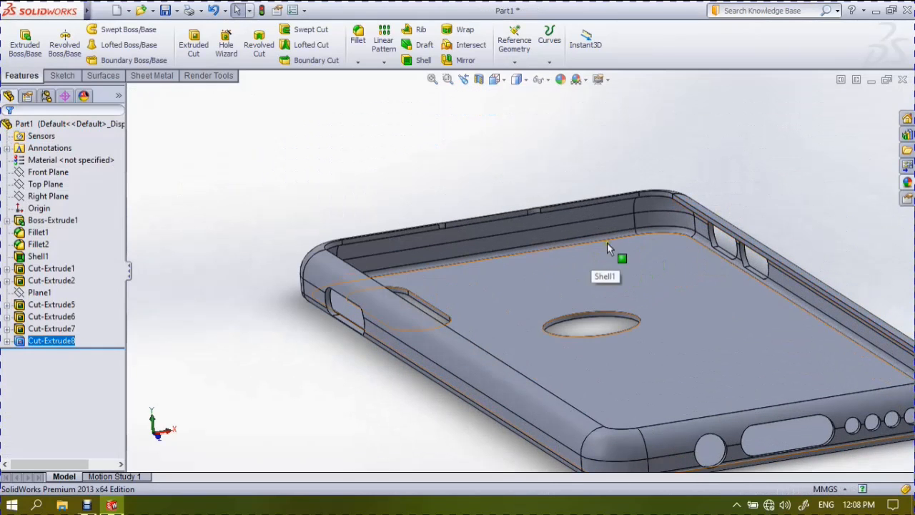
pyautogui.moveTo(745, 179); pyautogui.dragTo(758, 247, button='middle')
pyautogui.scroll(5, 757, 247)
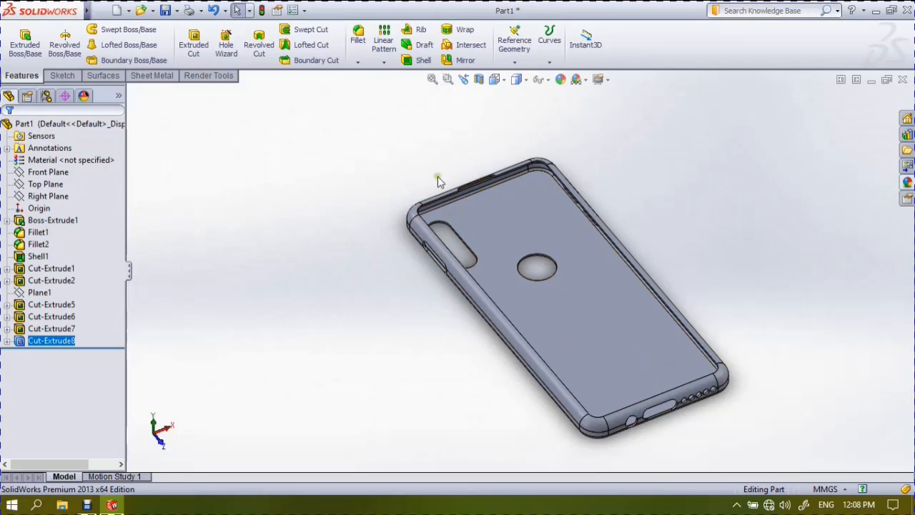
pyautogui.scroll(-3, 444, 179)
pyautogui.moveTo(444, 179); pyautogui.dragTo(582, 273, button='middle')
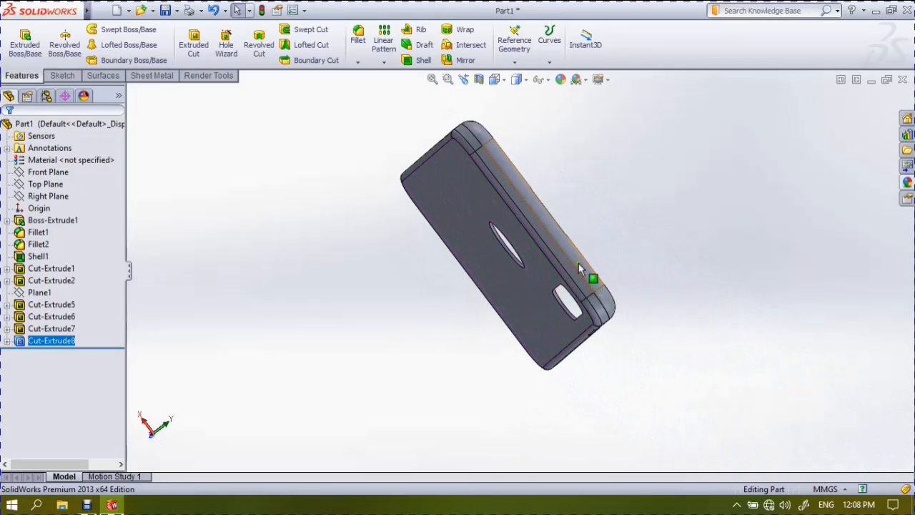
pyautogui.scroll(3, 549, 209)
pyautogui.scroll(-5, 483, 257)
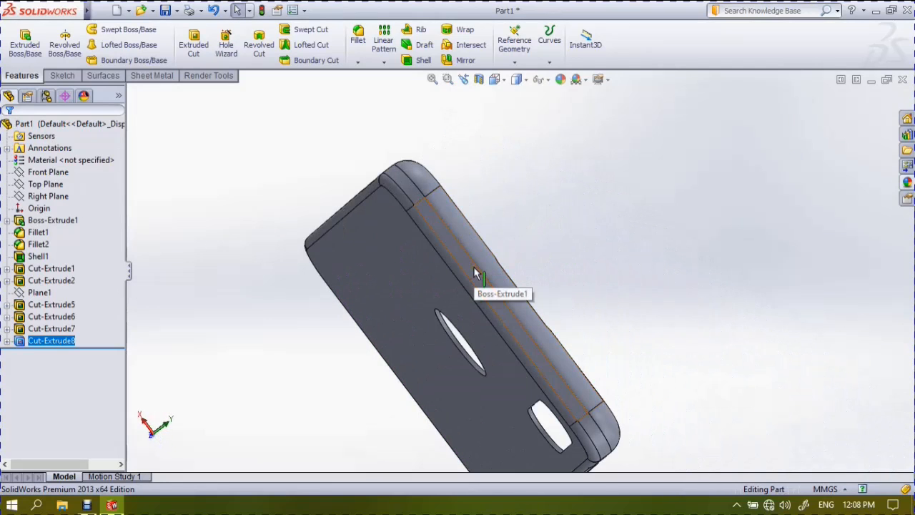
pyautogui.rightClick(474, 271)
pyautogui.click(500, 207)
pyautogui.click(494, 80)
pyautogui.click(567, 148)
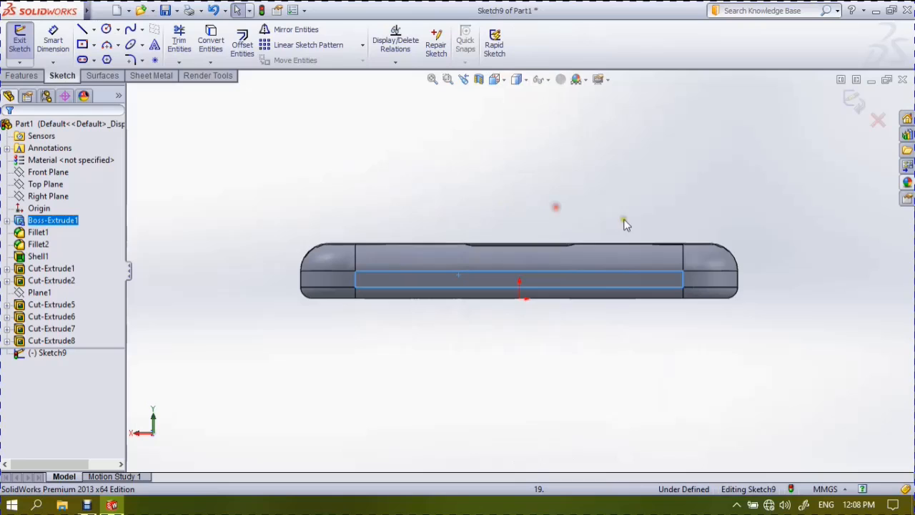
# Sketch a circle about 1.8 mm in diameter on the upper end face, between its middle and the single-slot side
pyautogui.scroll(-5, 636, 276)
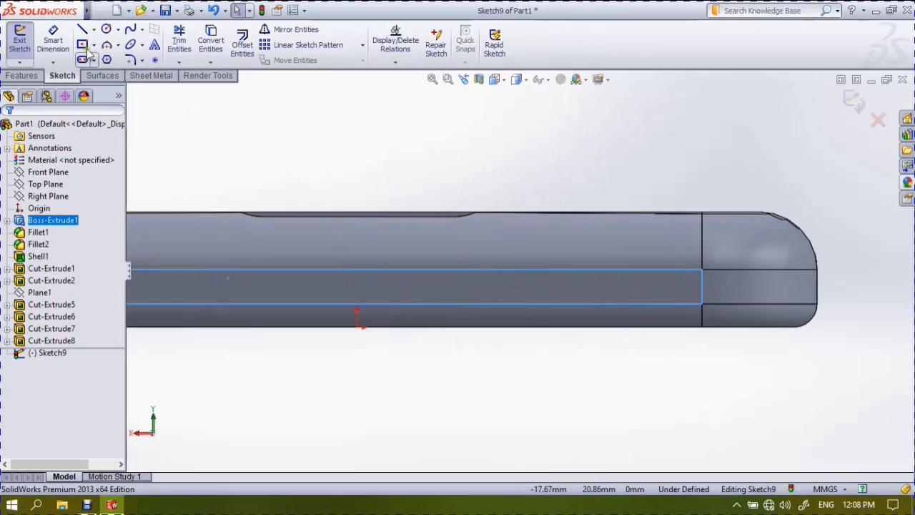
pyautogui.click(106, 30)
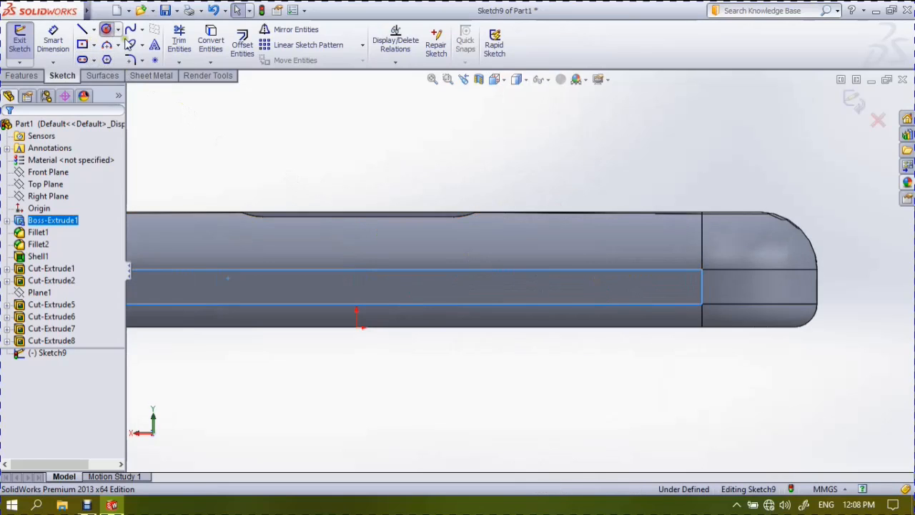
pyautogui.click(559, 289)
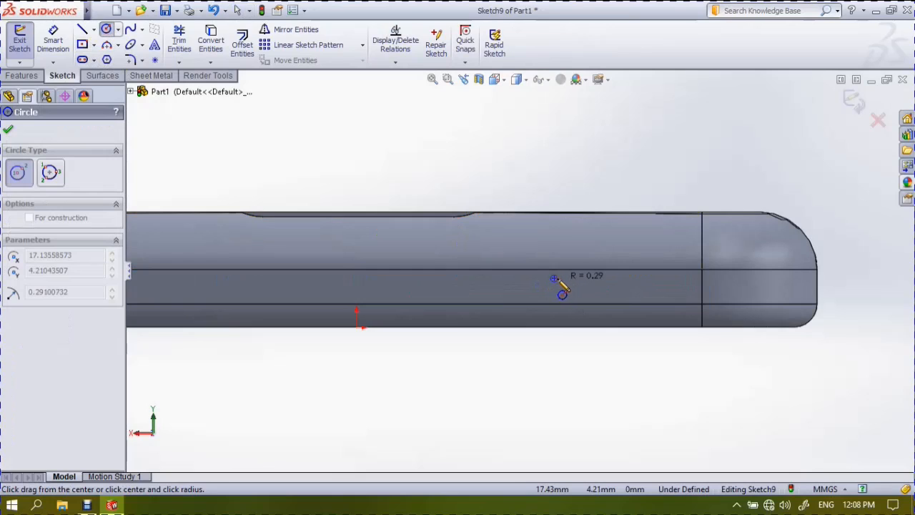
pyautogui.click(565, 291)
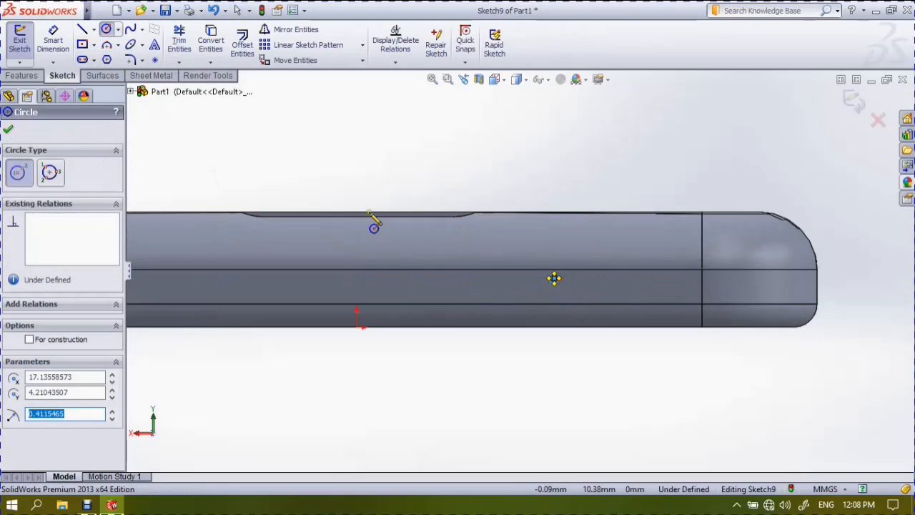
pyautogui.scroll(-5, 551, 277)
pyautogui.press('Escape')
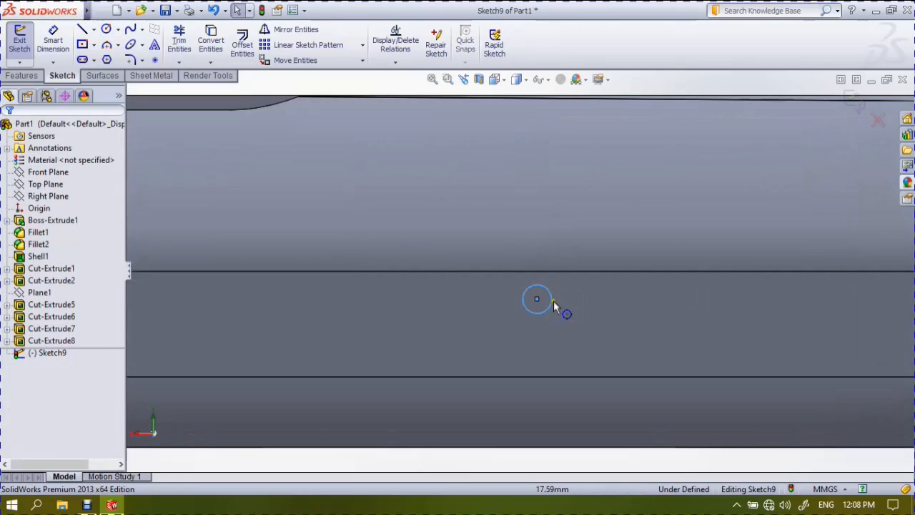
pyautogui.click(537, 285)
pyautogui.click(541, 273)
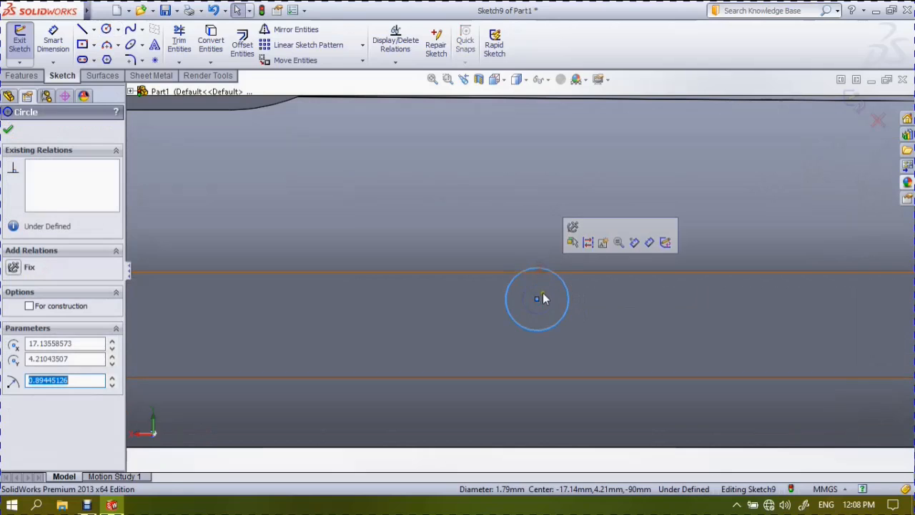
pyautogui.scroll(3, 543, 296)
pyautogui.click(9, 97)
# Cut the small circle through the upper end wall with an Up To Next extruded cut
pyautogui.click(22, 75)
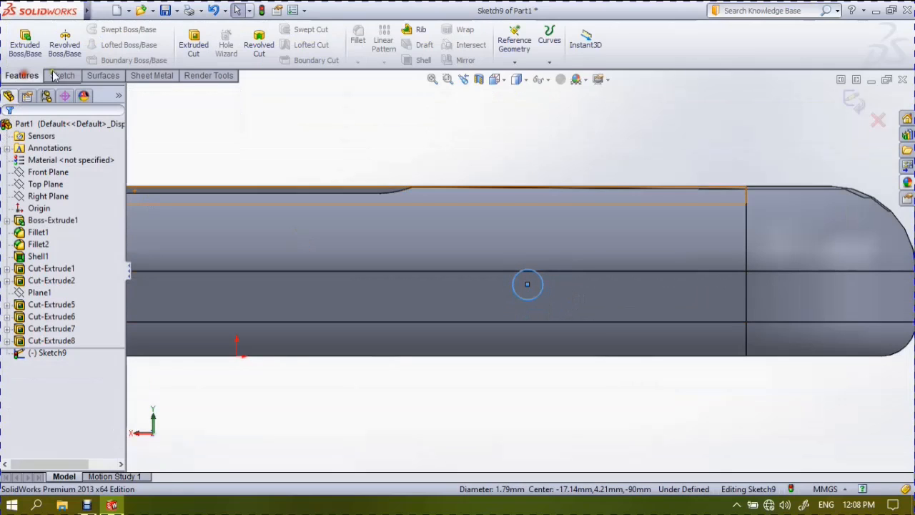
pyautogui.click(193, 43)
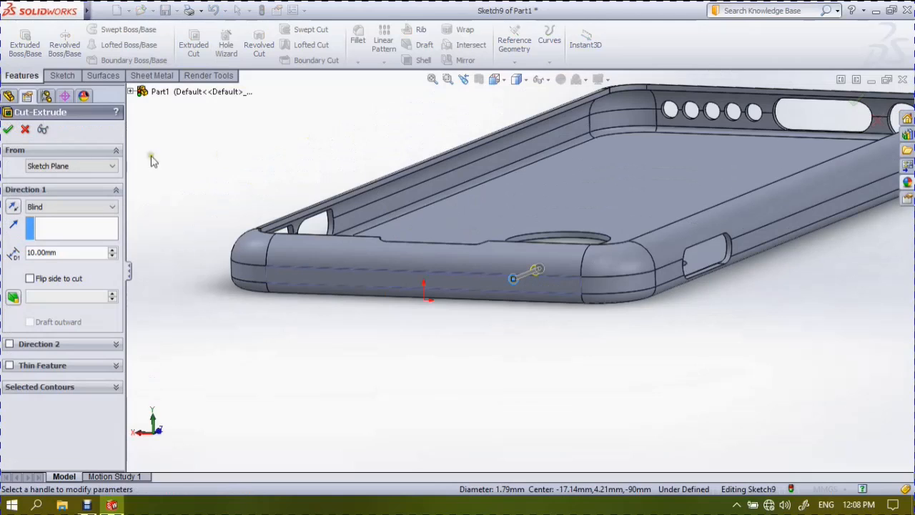
pyautogui.click(63, 207)
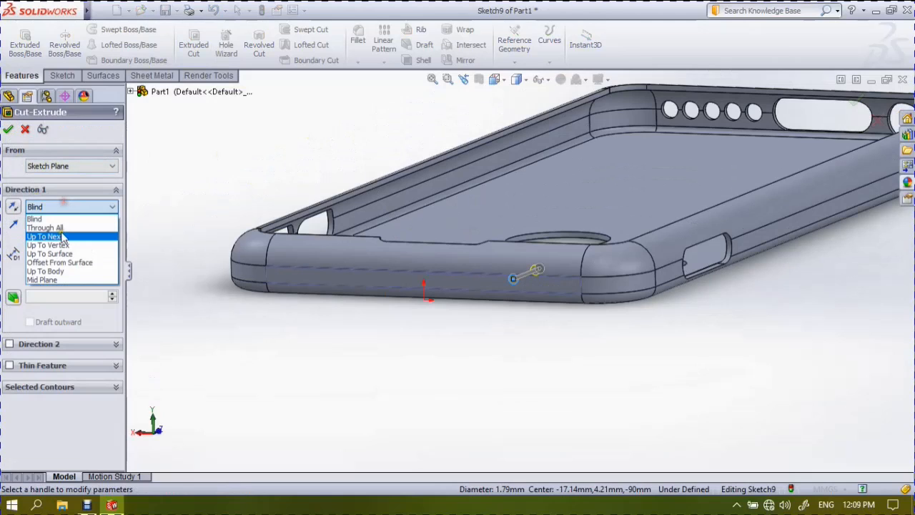
pyautogui.click(62, 236)
pyautogui.click(7, 132)
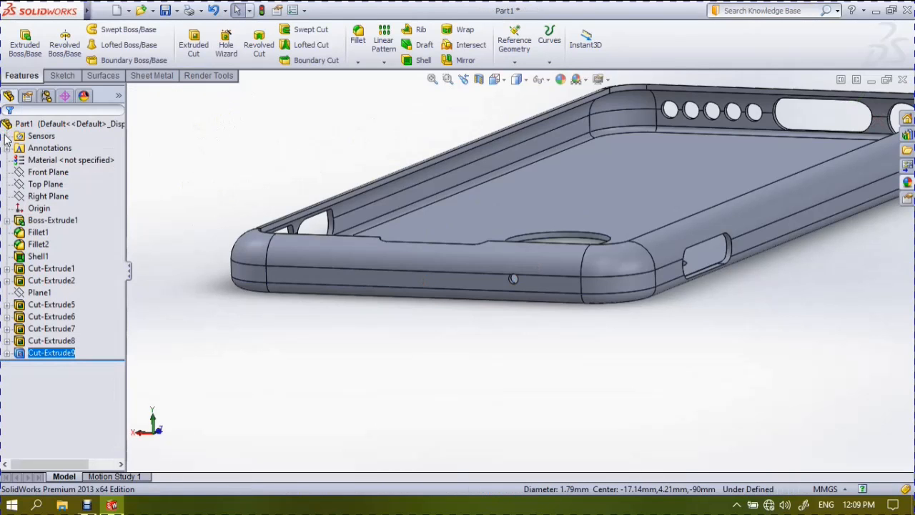
pyautogui.scroll(4, 517, 281)
pyautogui.scroll(-3, 519, 281)
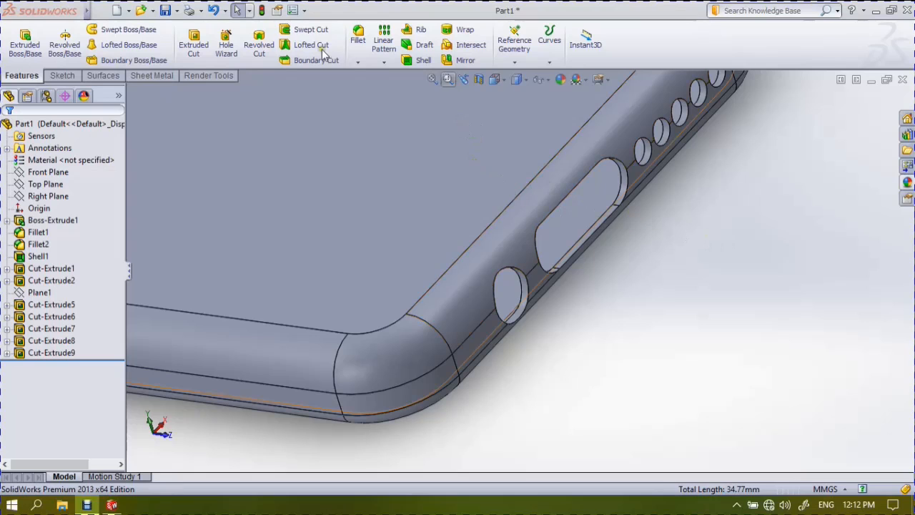
# Fillet the outer edges of the lower end's round hole, charging port slot and five speaker holes with a 0.5 mm radius
pyautogui.click(357, 39)
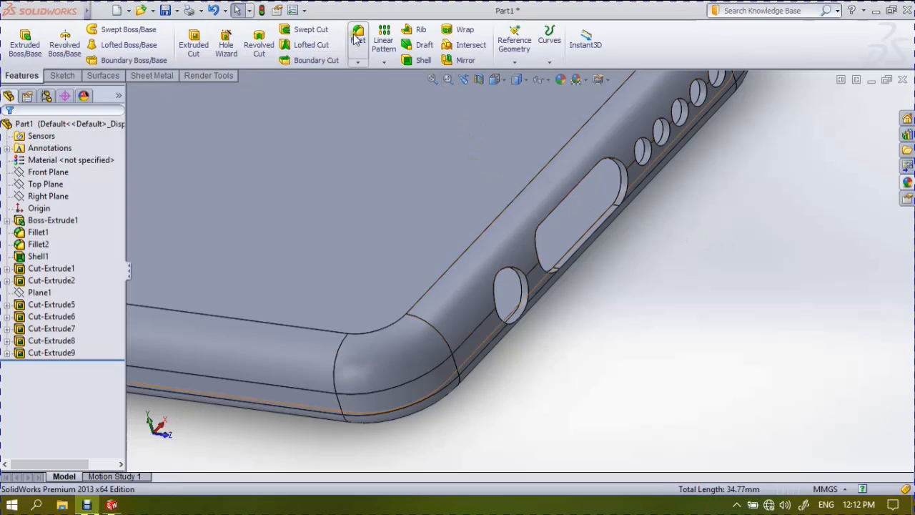
pyautogui.click(511, 274)
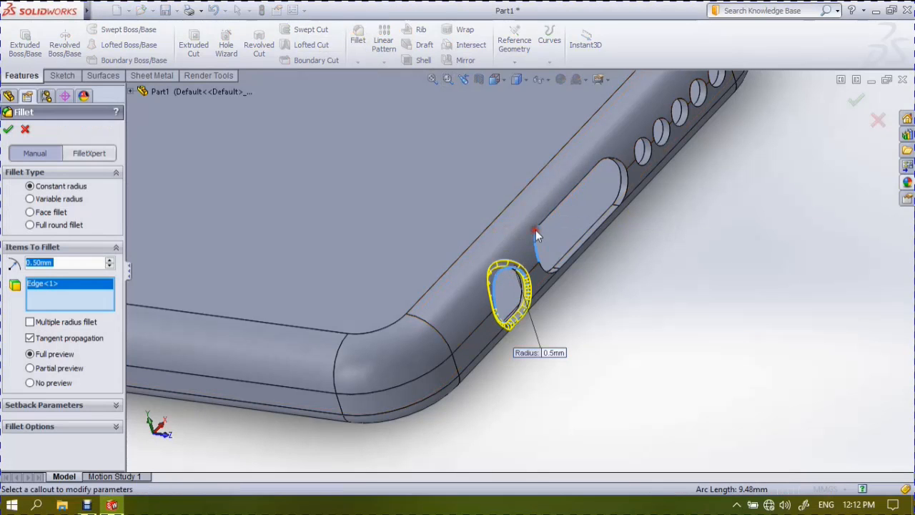
pyautogui.click(536, 236)
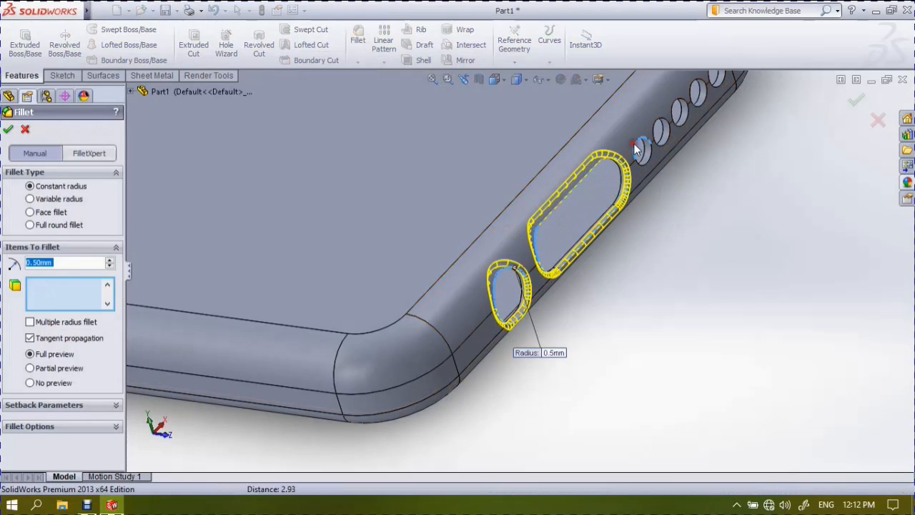
pyautogui.click(636, 148)
pyautogui.click(659, 123)
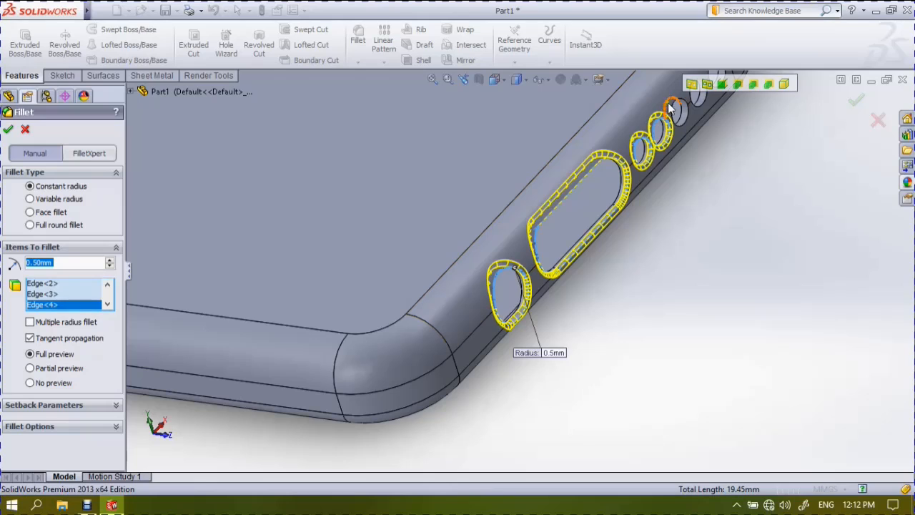
pyautogui.click(672, 108)
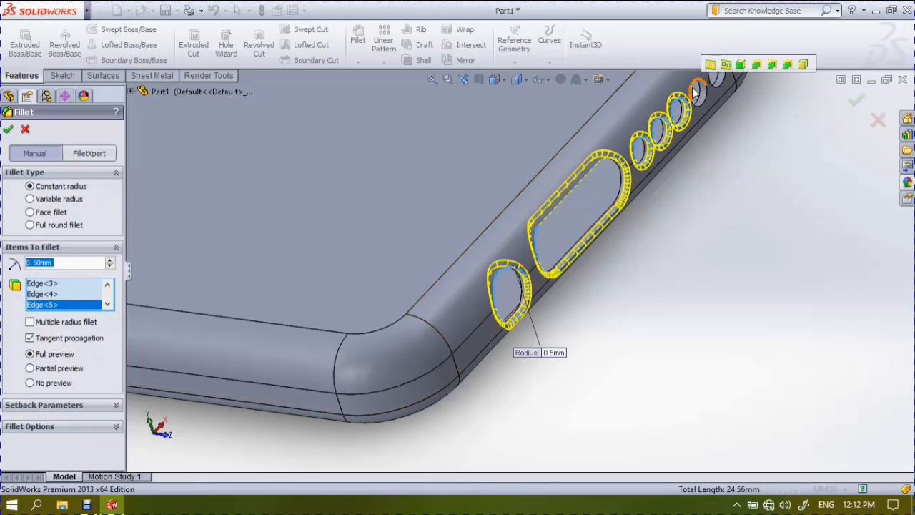
pyautogui.click(693, 92)
pyautogui.click(719, 89)
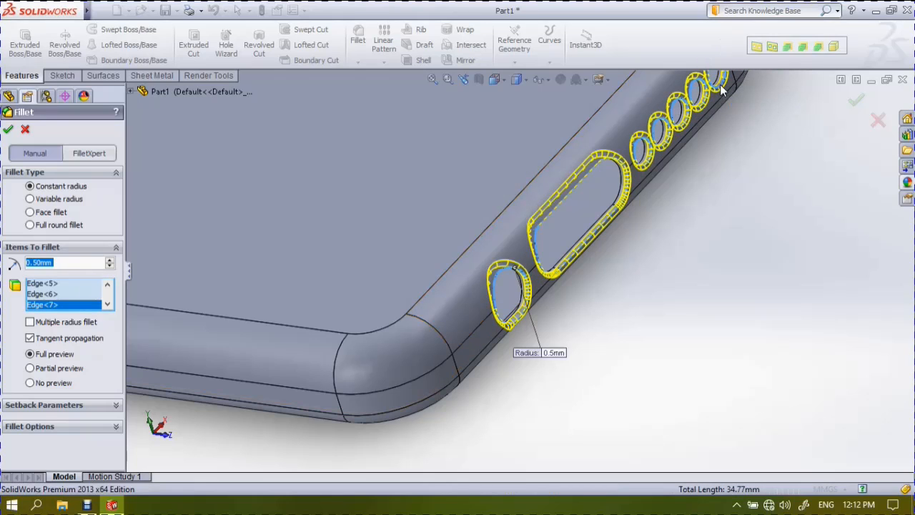
pyautogui.click(65, 261)
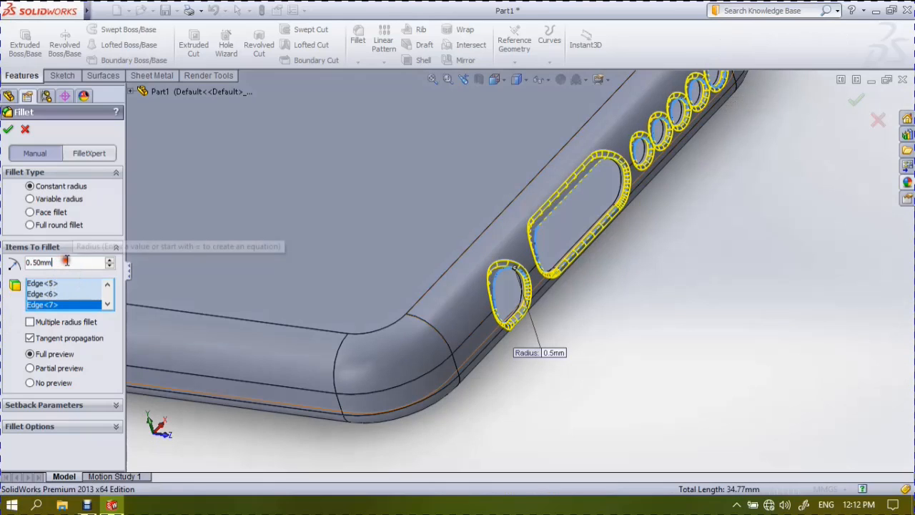
pyautogui.click(8, 129)
# Fillet the inner edge of the circular fingerprint opening with a 0.5 mm radius
pyautogui.scroll(4, 652, 350)
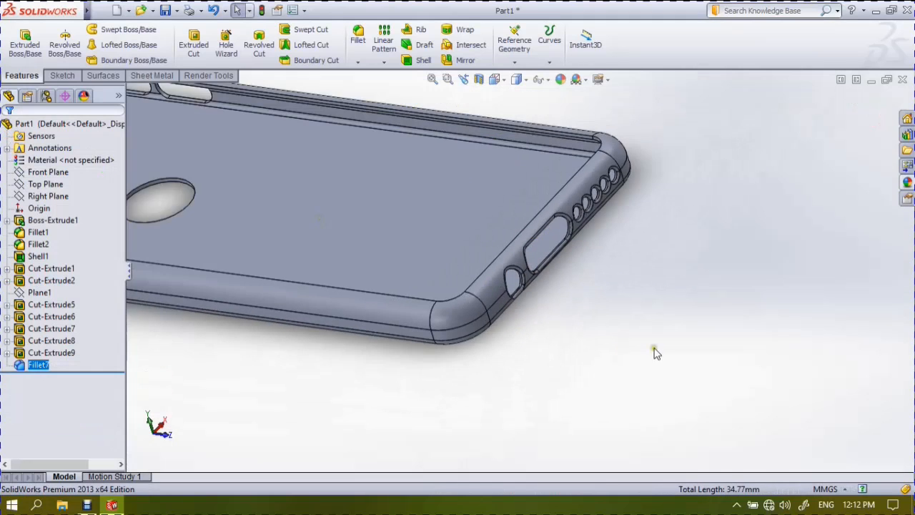
pyautogui.scroll(-6, 328, 214)
pyautogui.scroll(-2, 313, 272)
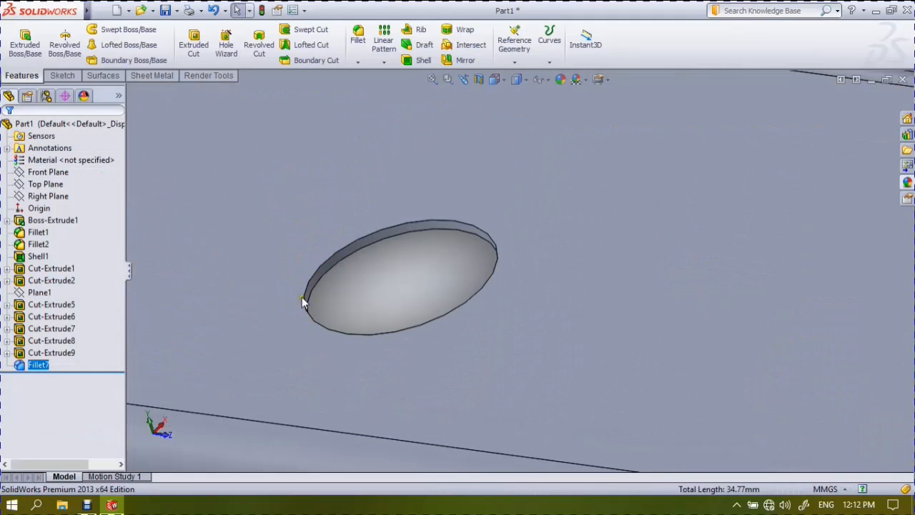
pyautogui.click(306, 286)
pyautogui.click(359, 44)
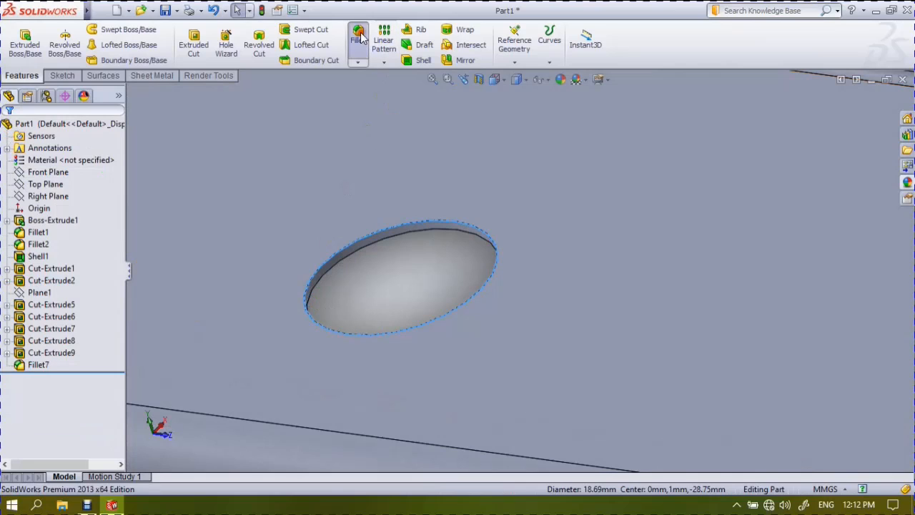
pyautogui.click(8, 130)
# Fillet the edge of the notch in the upper end wall's rim with a constant 0.5 mm radius
pyautogui.scroll(5, 331, 291)
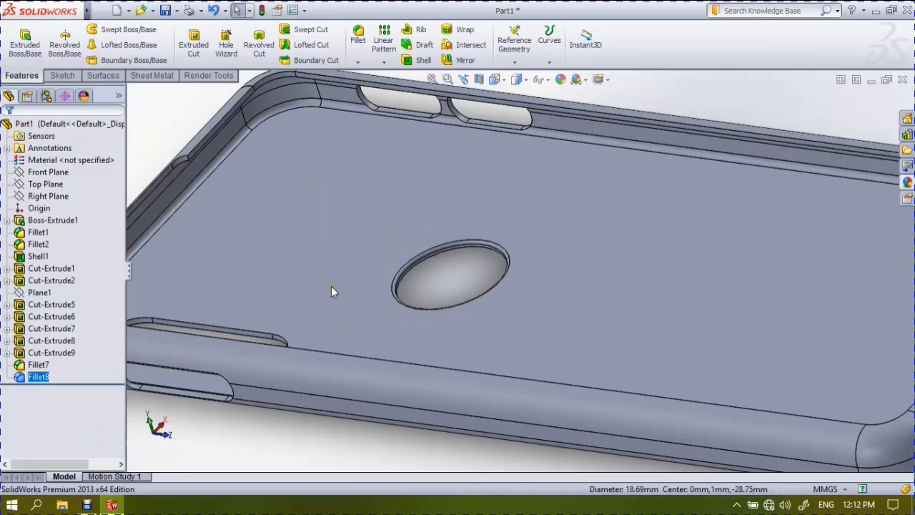
pyautogui.scroll(-2, 286, 347)
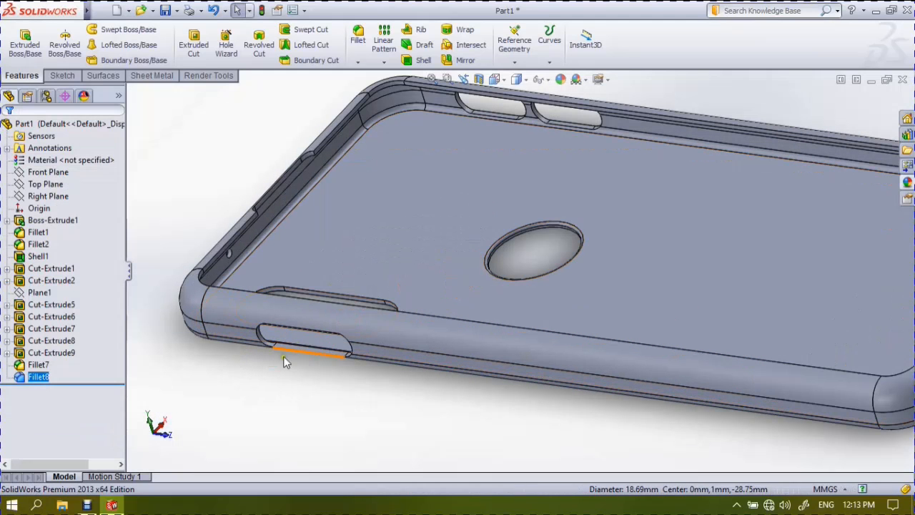
pyautogui.scroll(-5, 361, 311)
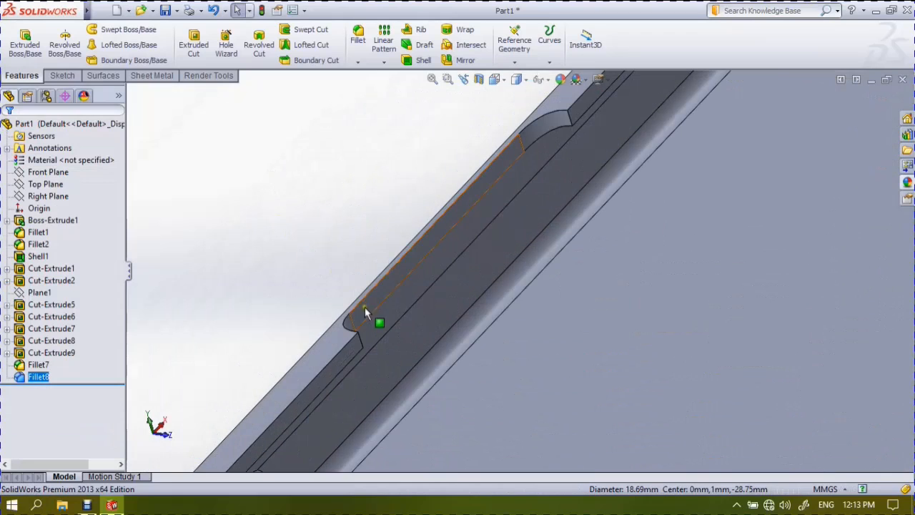
pyautogui.scroll(-2, 364, 312)
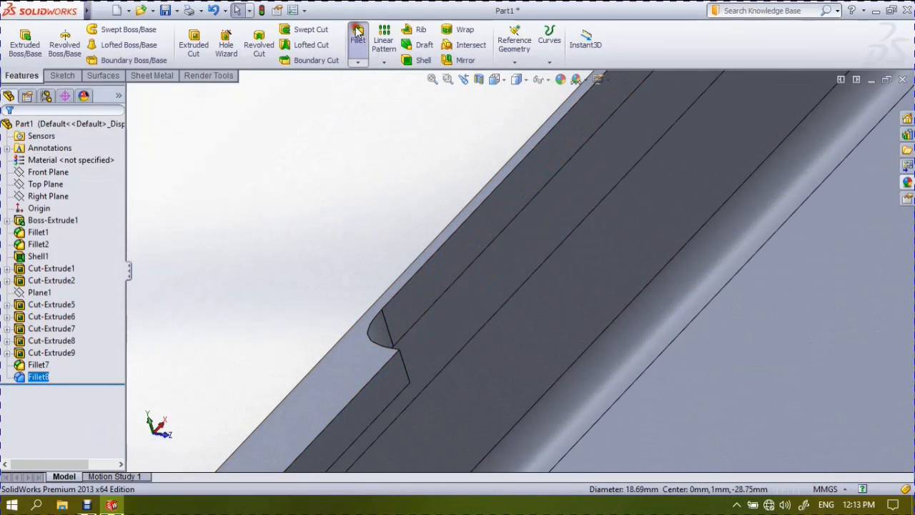
pyautogui.click(357, 32)
pyautogui.click(387, 300)
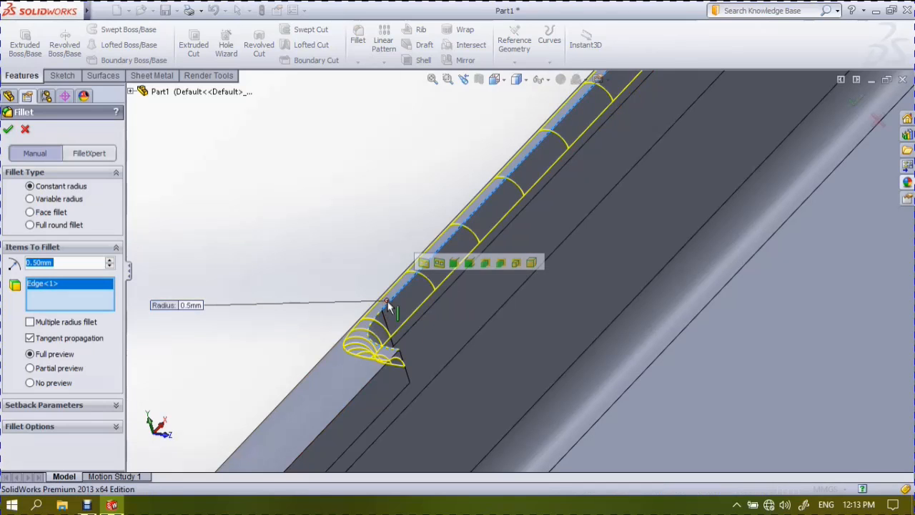
pyautogui.click(6, 129)
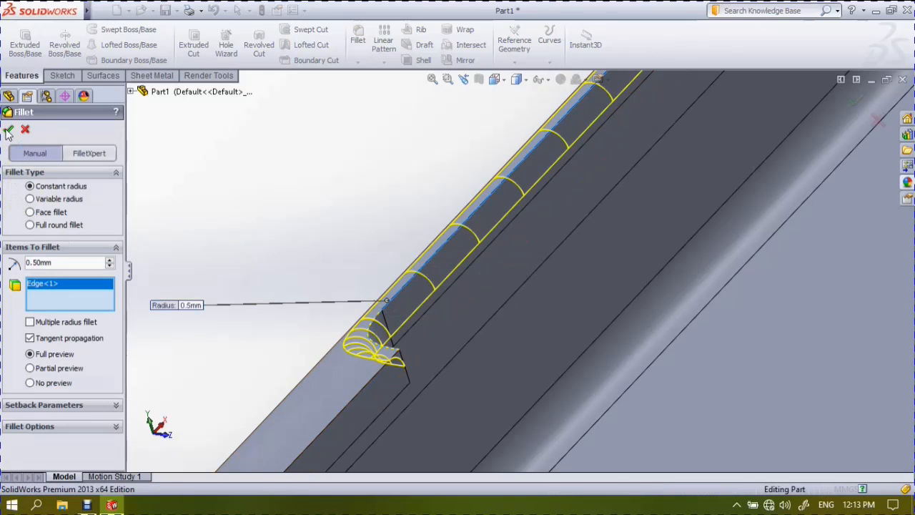
# Examine the filleted notch, the small hole and the neighbouring corner of the upper end wall from inside and outside
pyautogui.scroll(4, 288, 199)
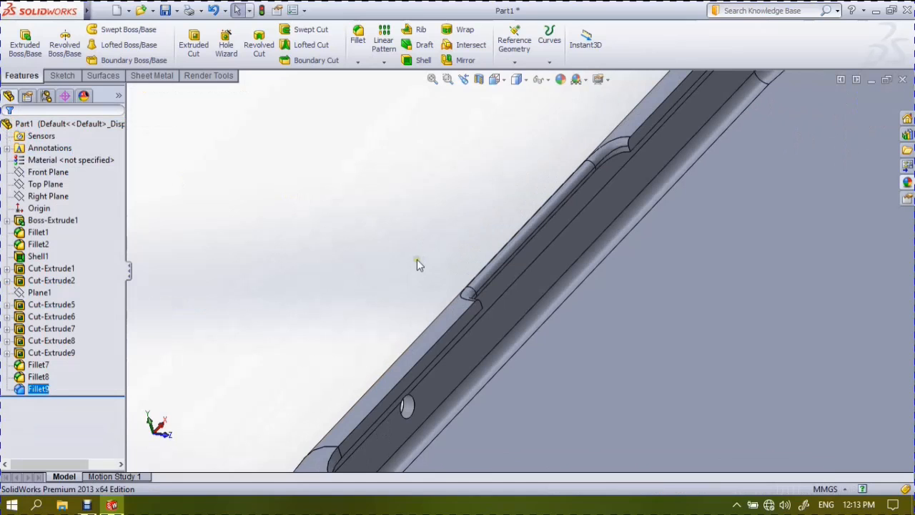
pyautogui.scroll(-5, 466, 300)
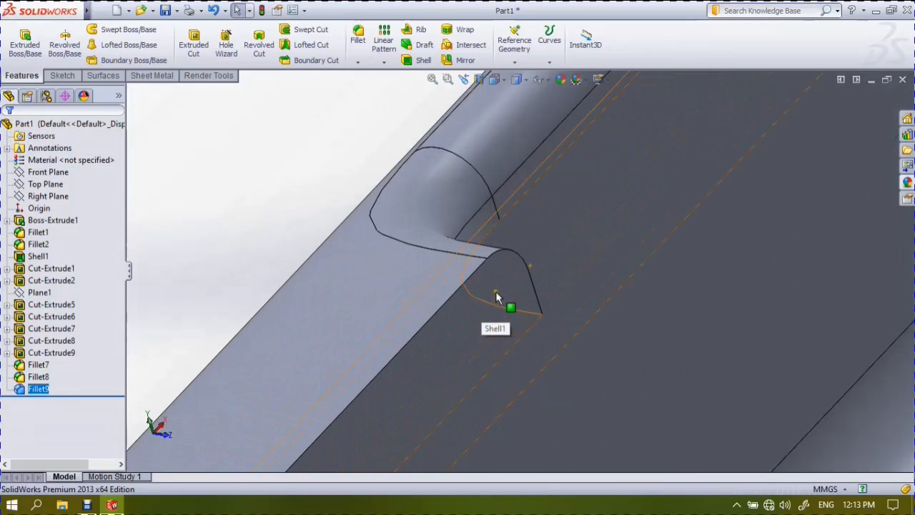
pyautogui.scroll(5, 476, 278)
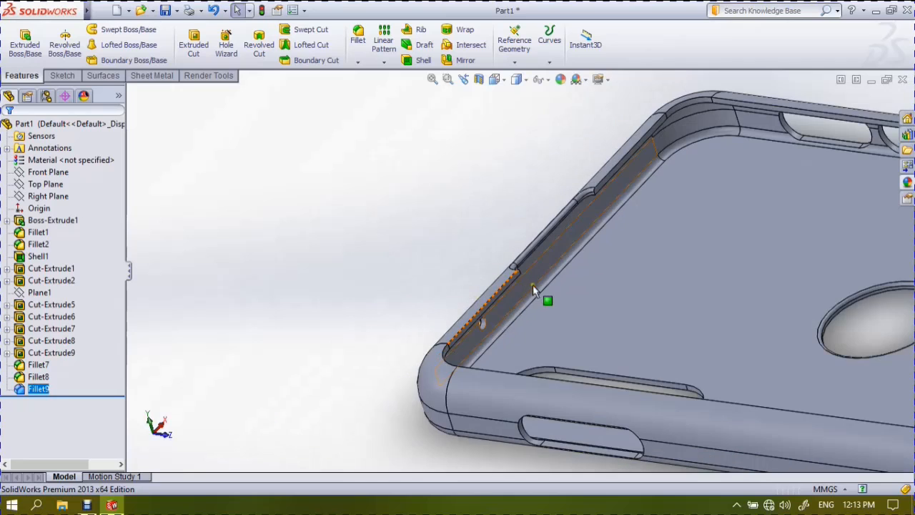
pyautogui.moveTo(413, 296); pyautogui.dragTo(496, 273, button='middle')
pyautogui.scroll(-3, 478, 301)
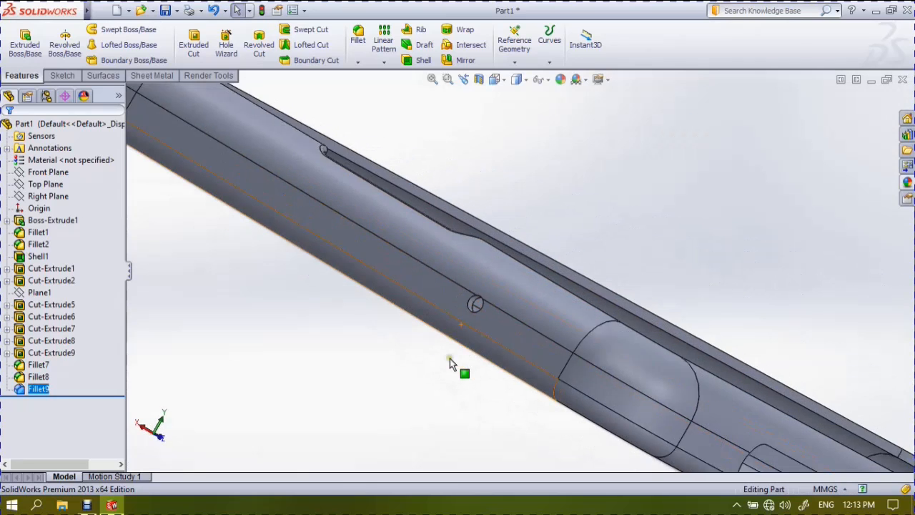
pyautogui.scroll(4, 450, 359)
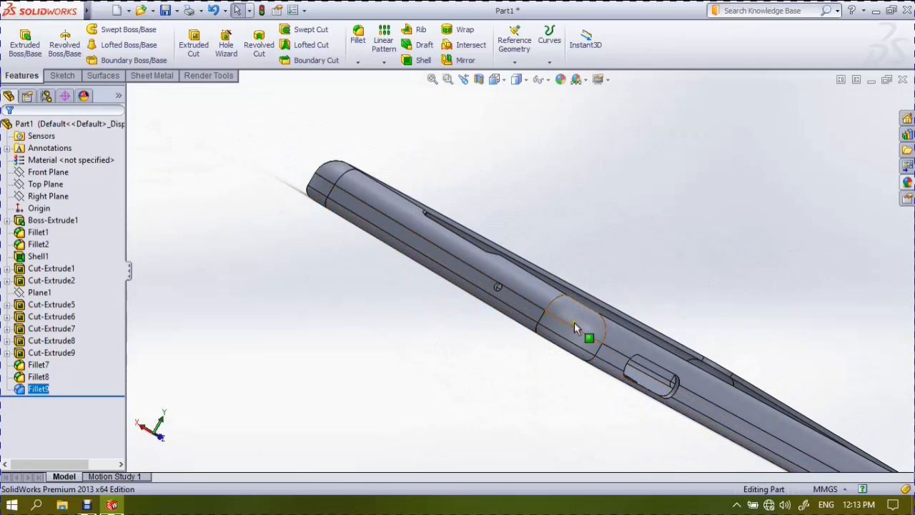
pyautogui.scroll(2, 511, 395)
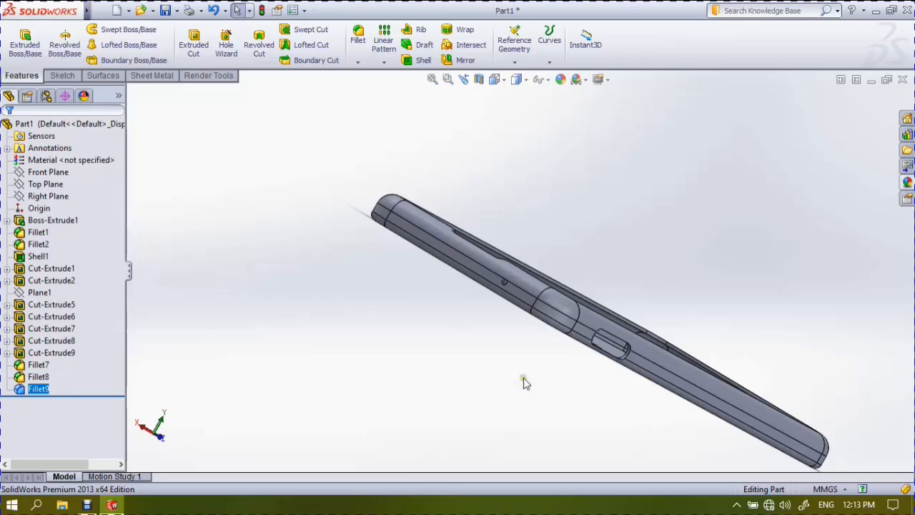
pyautogui.scroll(-2, 536, 352)
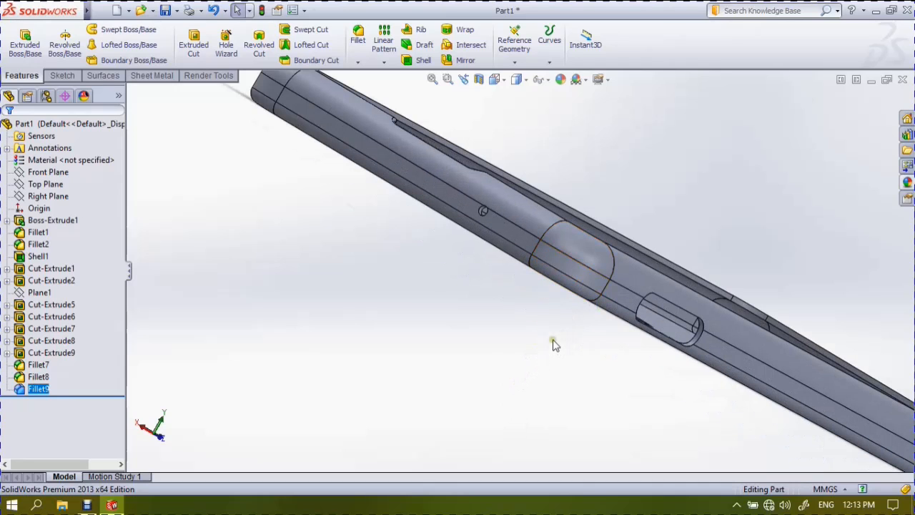
pyautogui.scroll(5, 467, 240)
# Fillet the edge of the long camera slot in the cover's back with a 0.5 mm radius, following its tangent edges
pyautogui.moveTo(488, 280); pyautogui.dragTo(763, 207, button='middle')
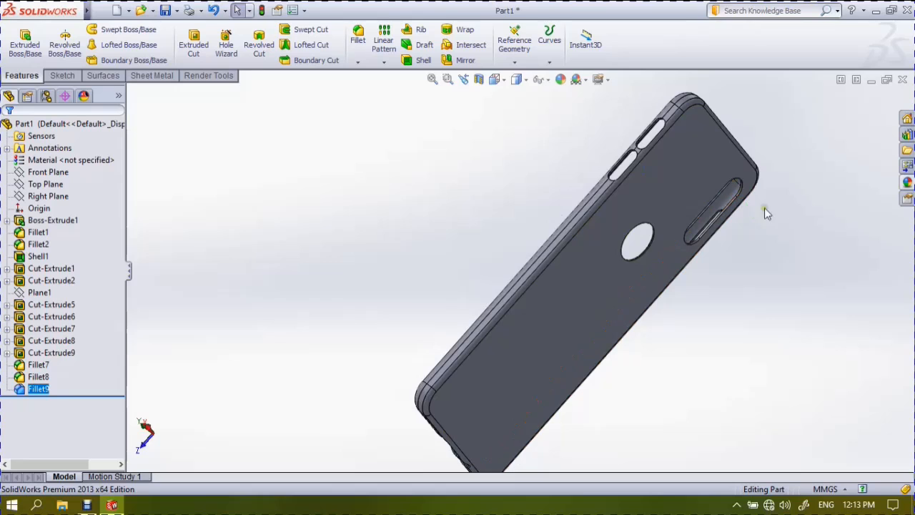
pyautogui.scroll(-4, 694, 190)
pyautogui.scroll(-2, 607, 218)
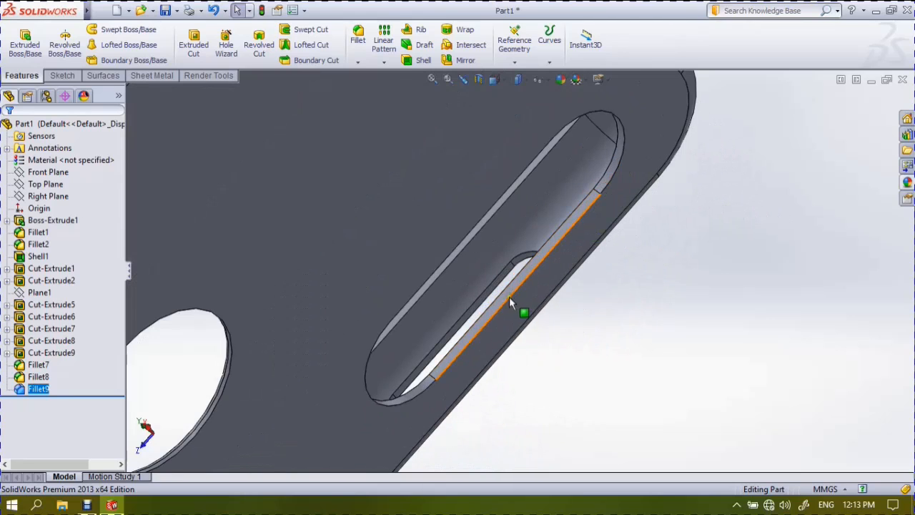
pyautogui.click(357, 39)
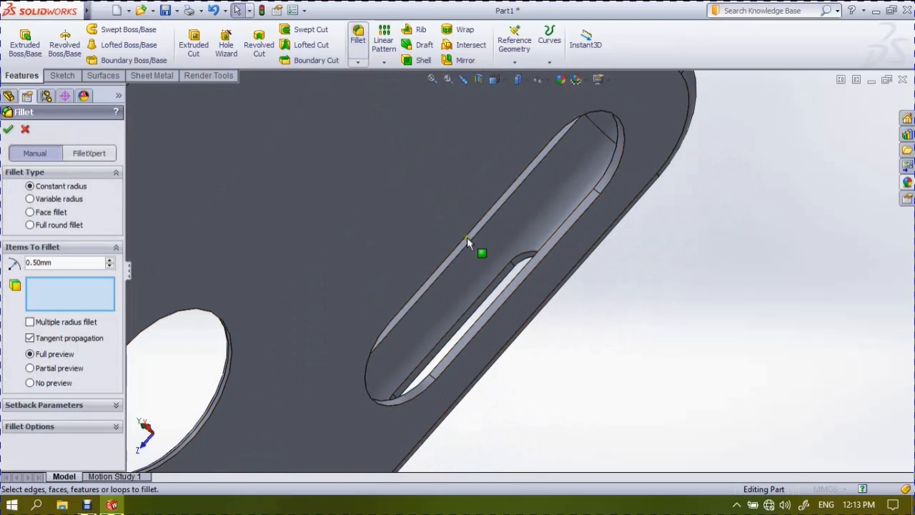
pyautogui.click(486, 316)
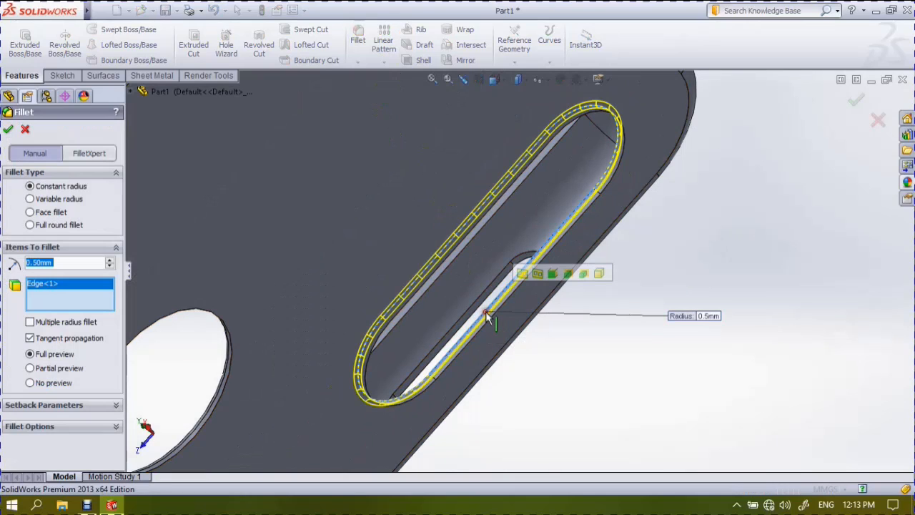
pyautogui.click(7, 131)
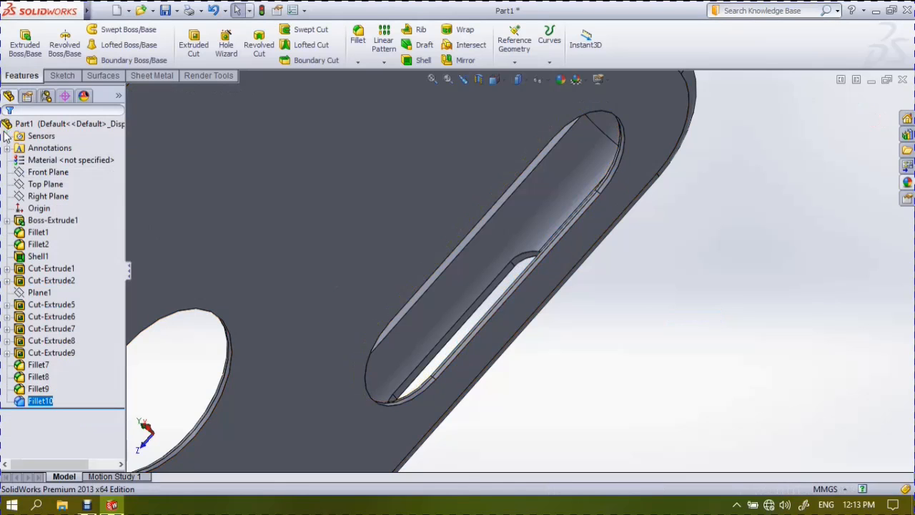
pyautogui.scroll(4, 498, 309)
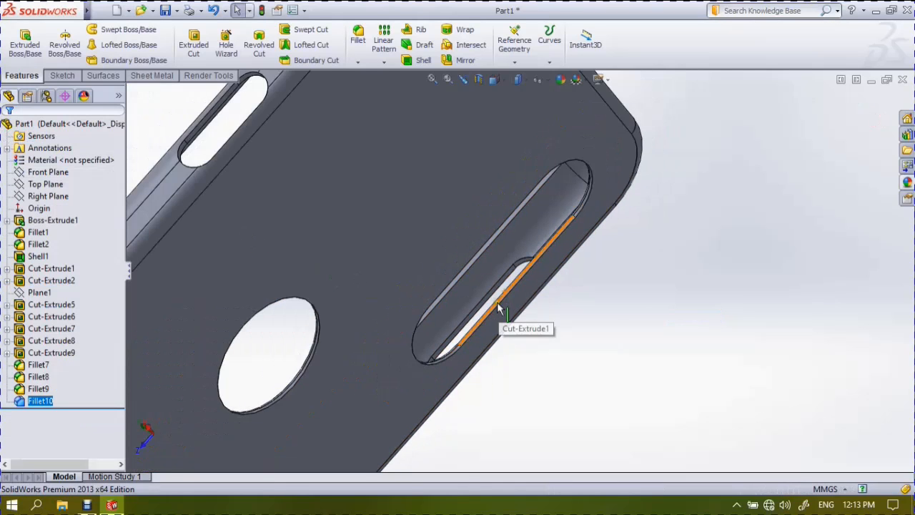
pyautogui.scroll(3, 501, 301)
pyautogui.click(336, 268)
# Browse the general, high gloss, medium gloss and low gloss plastic appearances for a finish for the cover
pyautogui.moveTo(361, 246); pyautogui.dragTo(554, 220, button='middle')
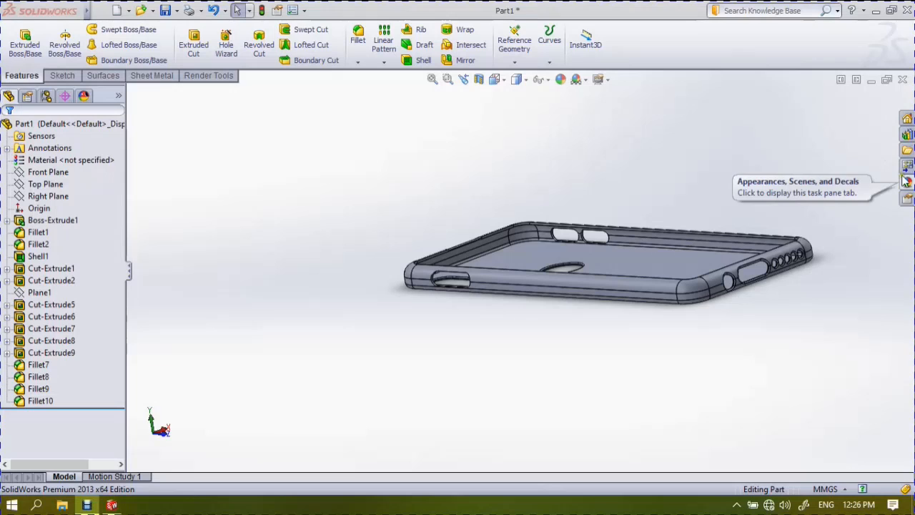
pyautogui.click(906, 181)
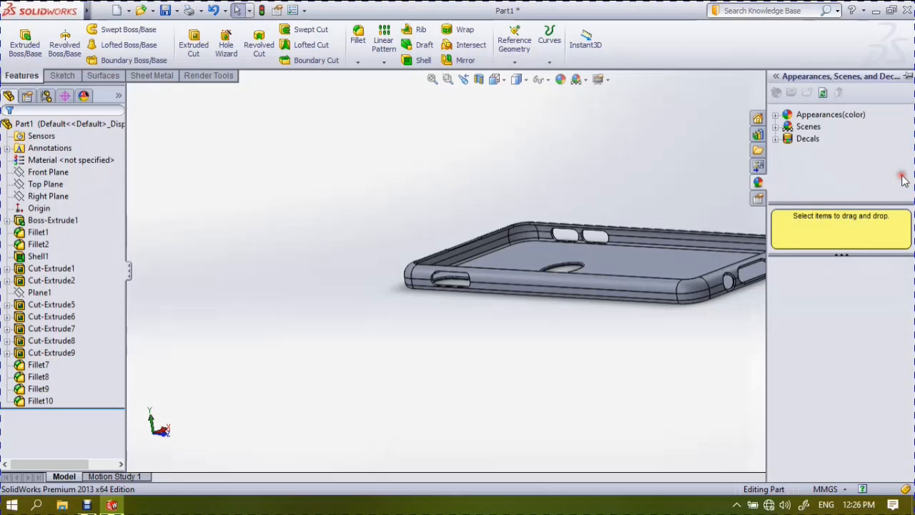
pyautogui.click(776, 117)
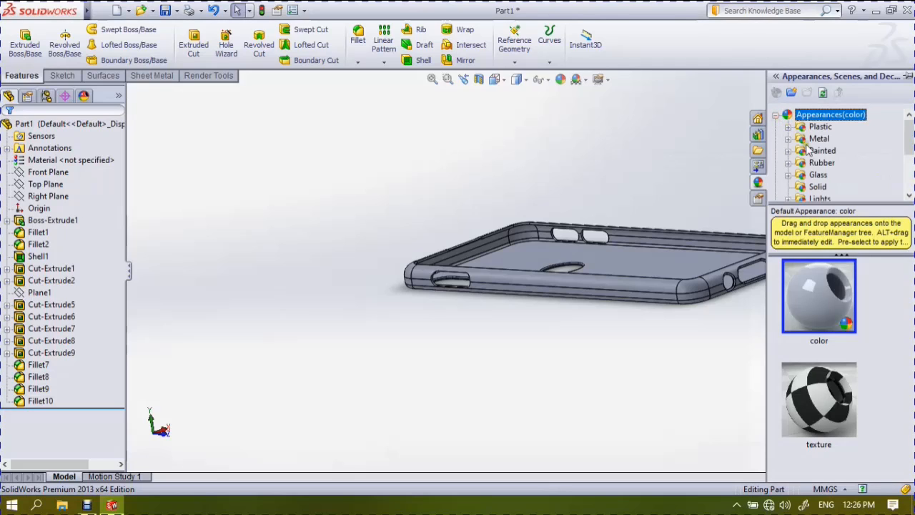
pyautogui.click(819, 127)
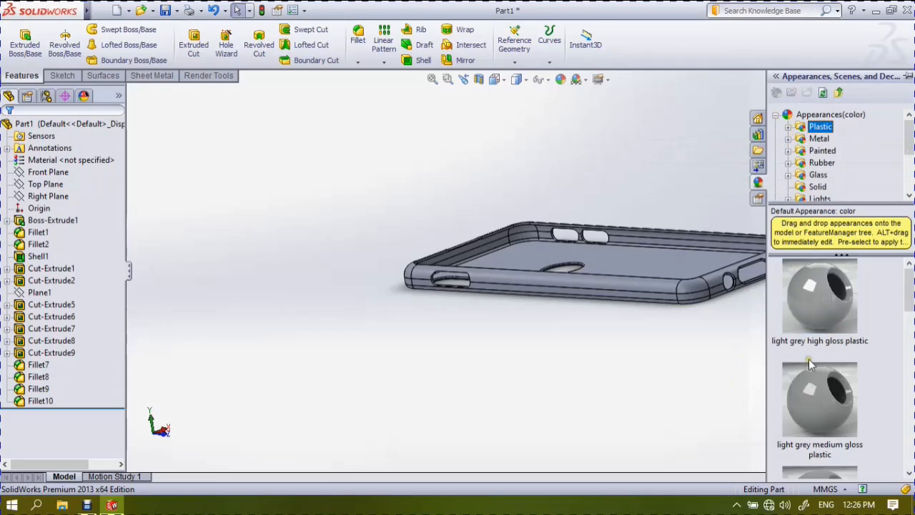
pyautogui.scroll(-5, 808, 359)
pyautogui.scroll(2, 815, 359)
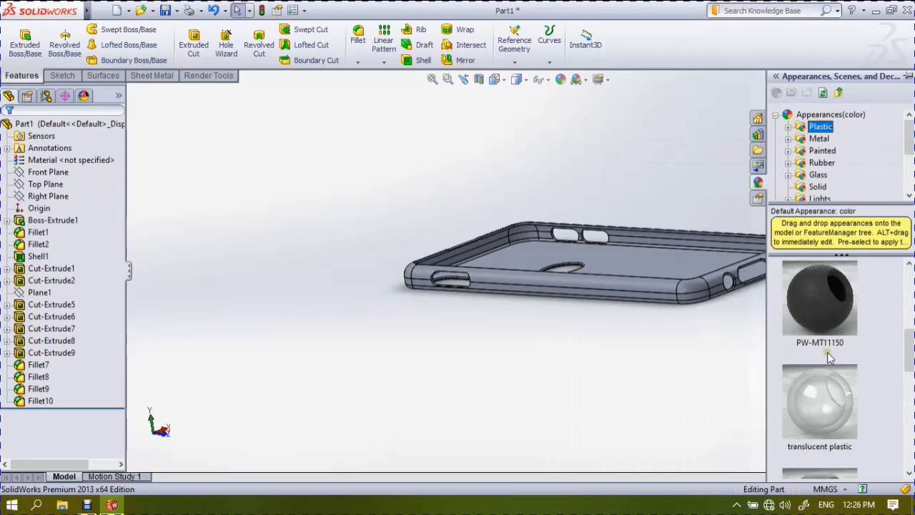
pyautogui.click(787, 127)
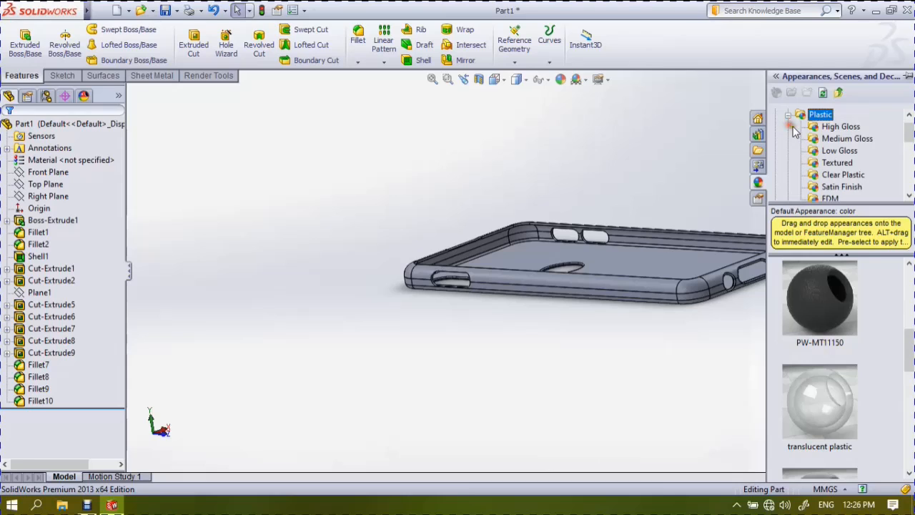
pyautogui.click(846, 127)
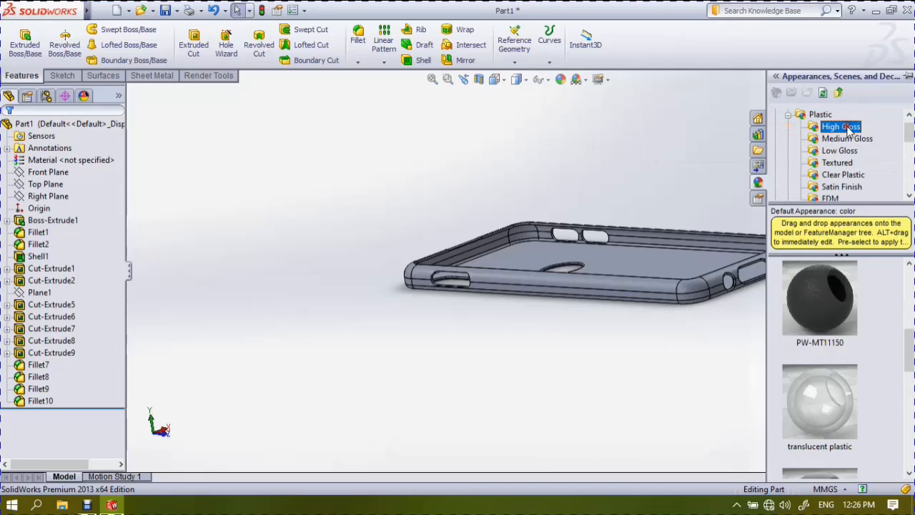
pyautogui.scroll(-10, 844, 328)
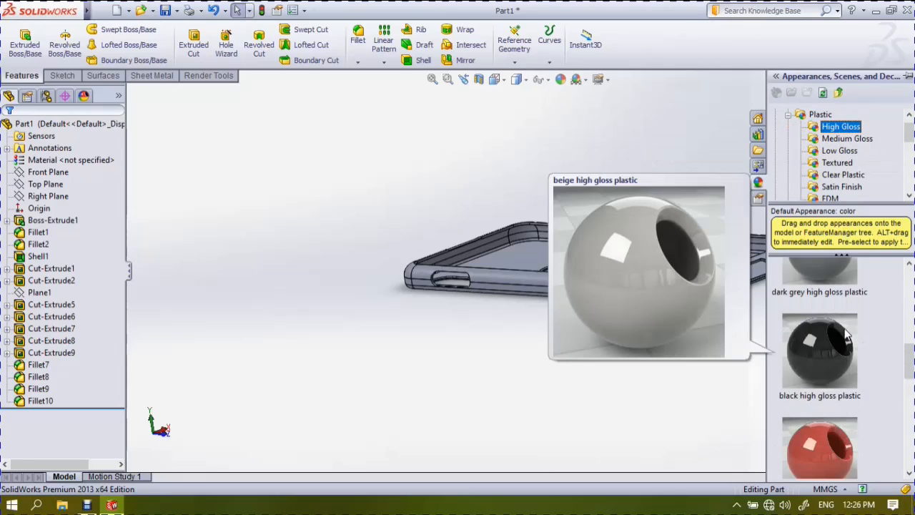
pyautogui.click(847, 139)
pyautogui.scroll(-2, 845, 343)
pyautogui.scroll(-6, 844, 344)
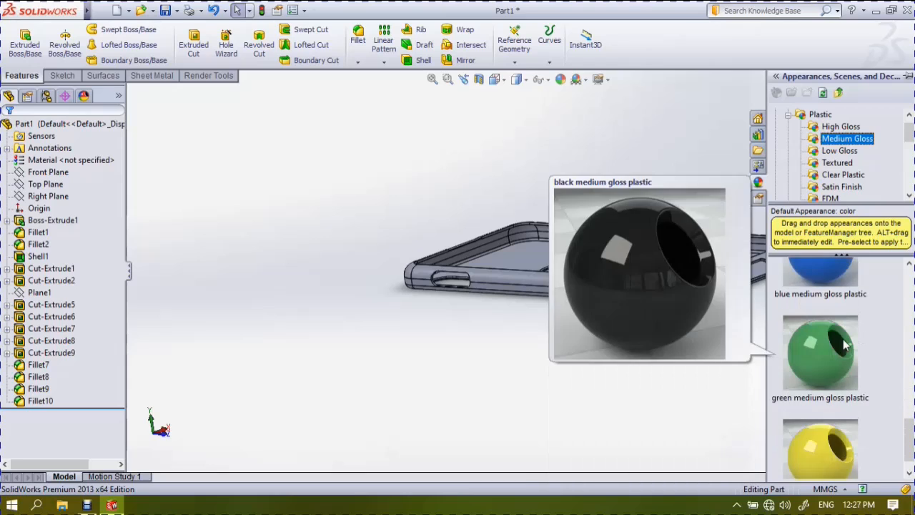
pyautogui.click(839, 150)
pyautogui.scroll(-8, 843, 360)
pyautogui.scroll(-1, 843, 360)
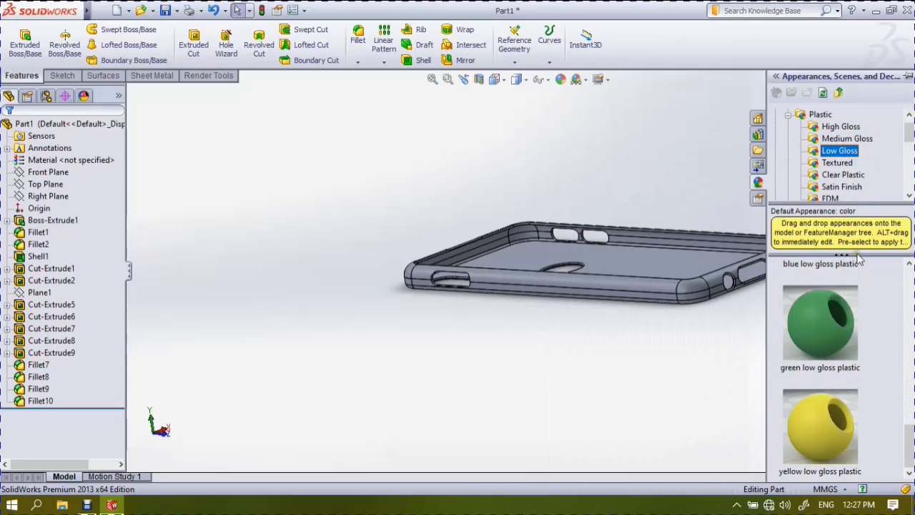
# Apply the clear plastic appearance "polycarbonate plastic 2" to the whole part
pyautogui.click(843, 175)
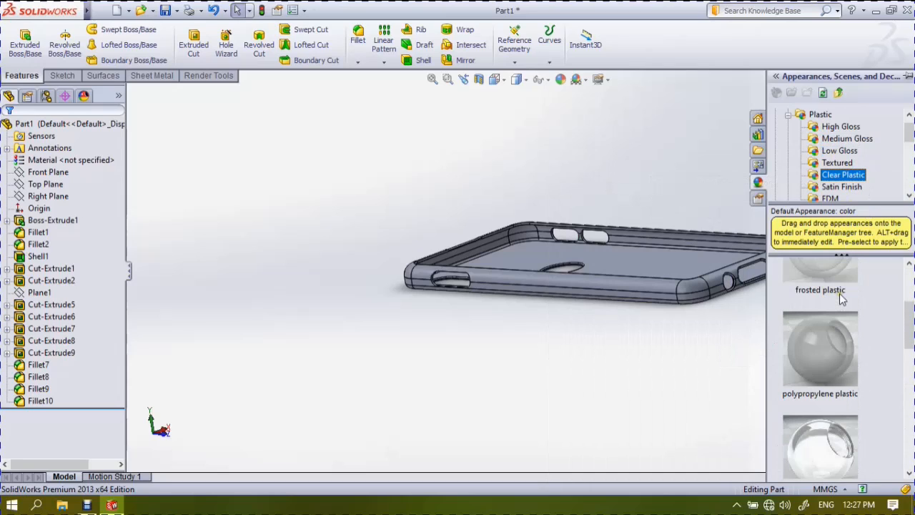
pyautogui.scroll(-1, 840, 336)
pyautogui.scroll(-3, 842, 350)
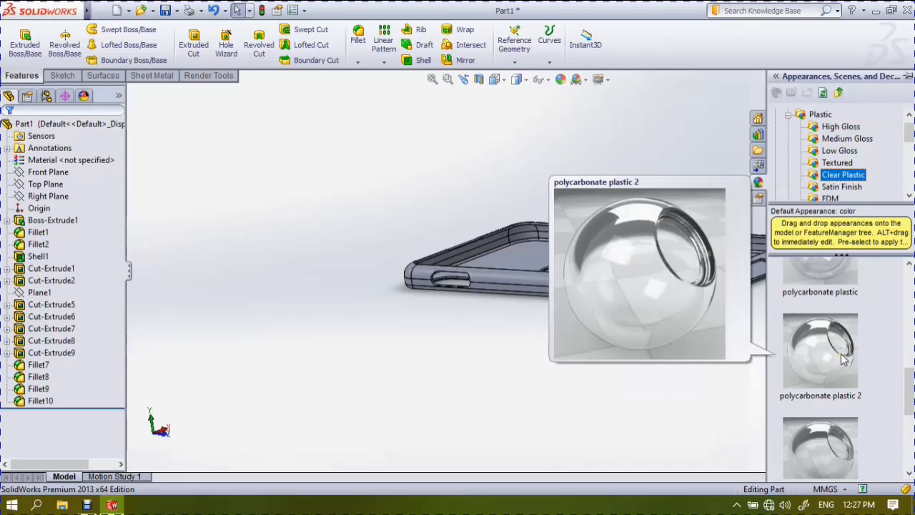
pyautogui.click(841, 353)
pyautogui.rightClick(841, 353)
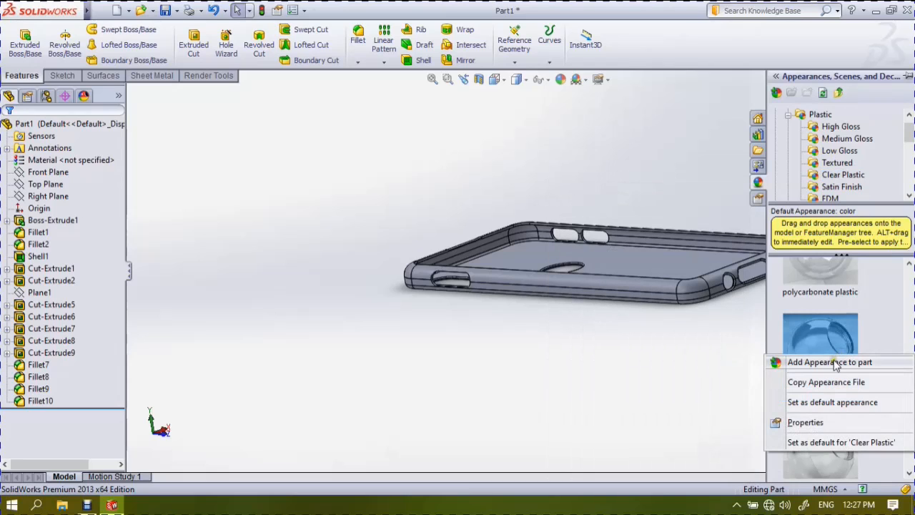
pyautogui.click(834, 361)
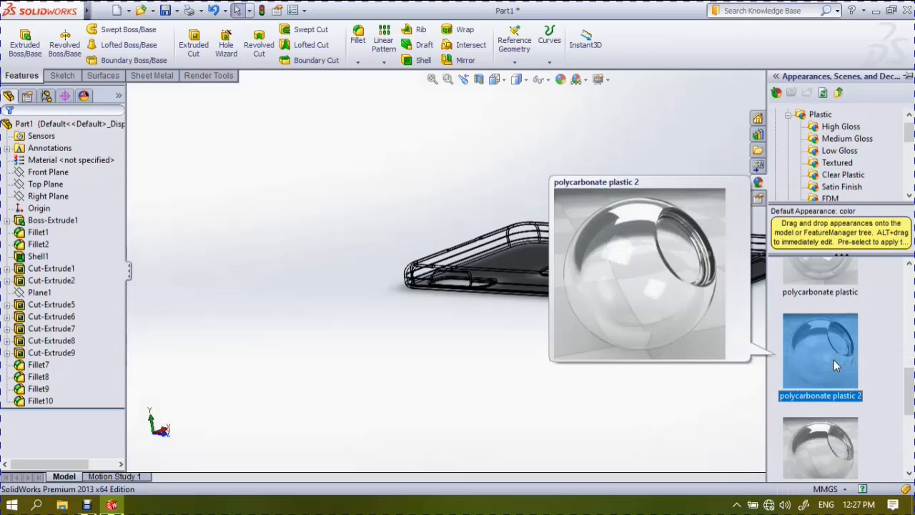
pyautogui.scroll(3, 656, 398)
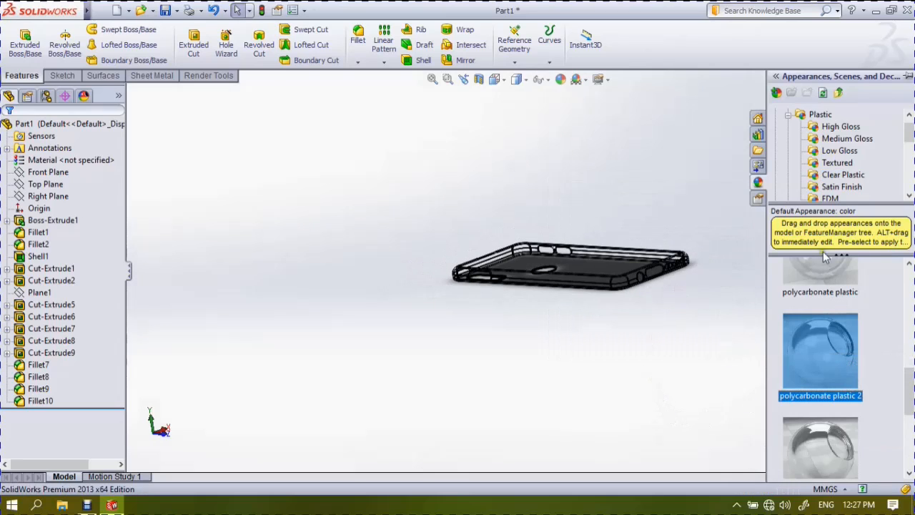
# Add the basic scene "Backdrop - Studio with Fill Lights" to the part
pyautogui.click(787, 115)
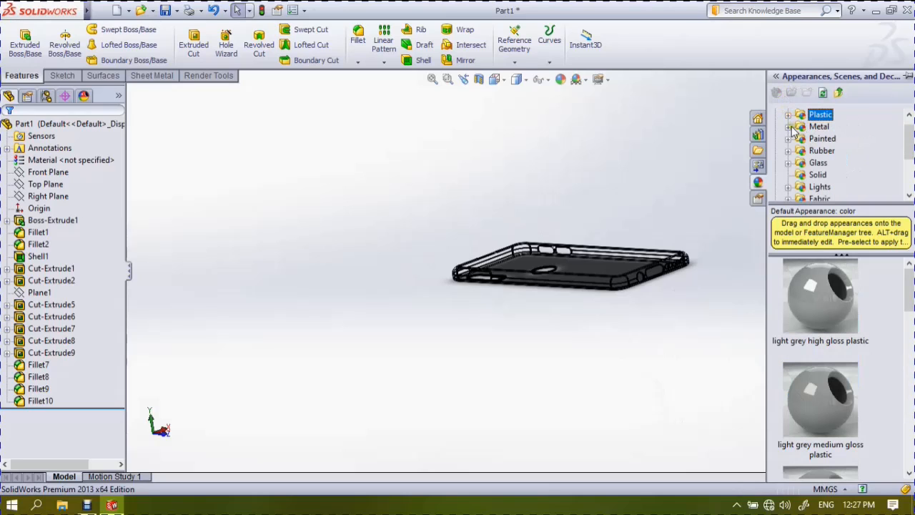
pyautogui.scroll(1, 786, 116)
pyautogui.click(775, 115)
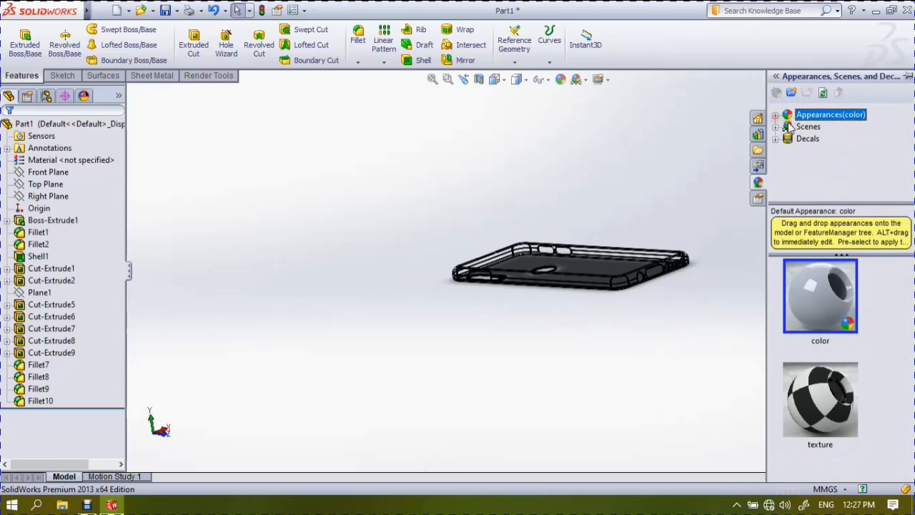
pyautogui.click(798, 128)
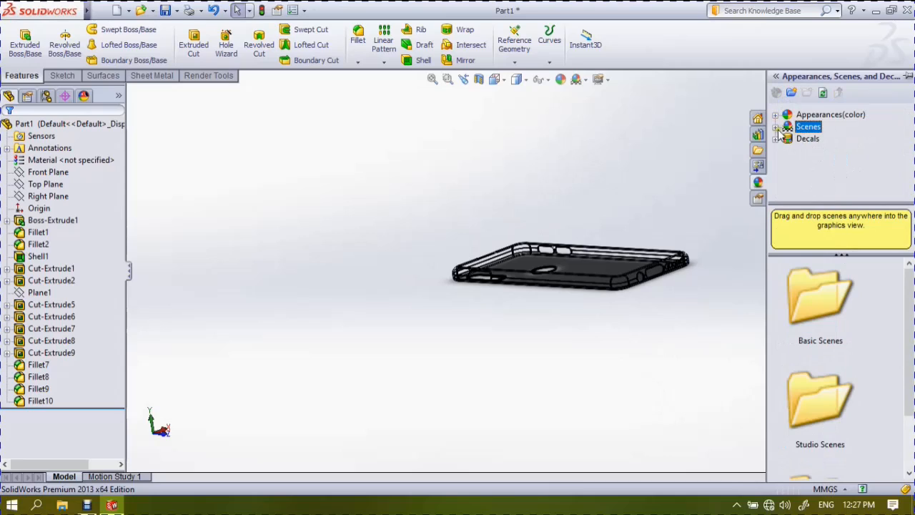
pyautogui.click(776, 127)
pyautogui.click(826, 139)
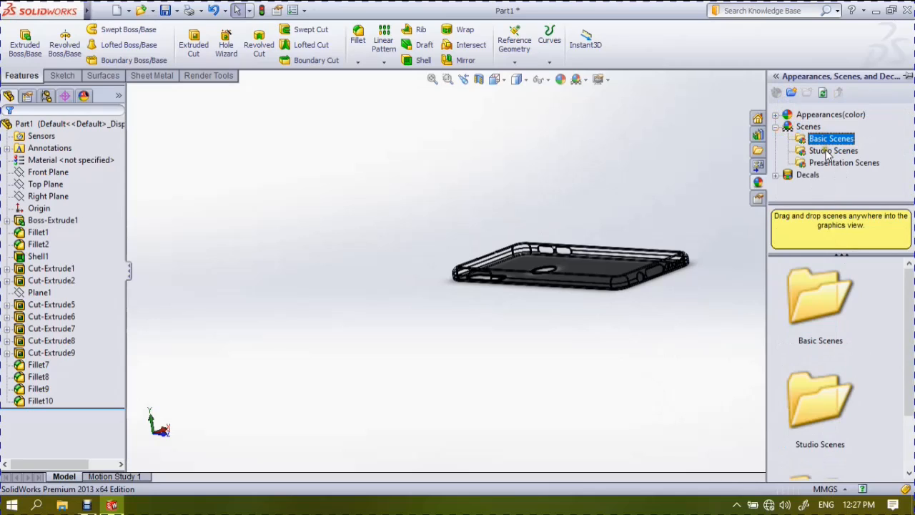
pyautogui.scroll(-3, 828, 328)
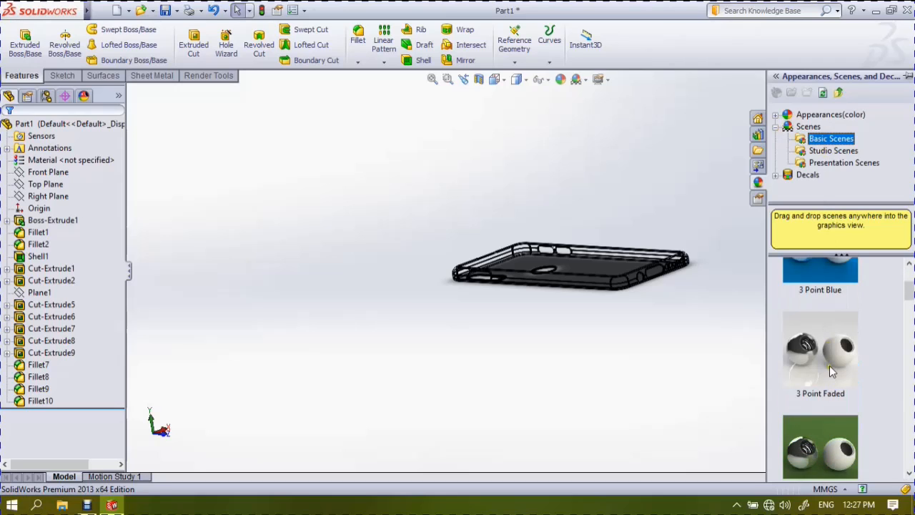
pyautogui.scroll(-4, 829, 361)
pyautogui.scroll(2, 827, 371)
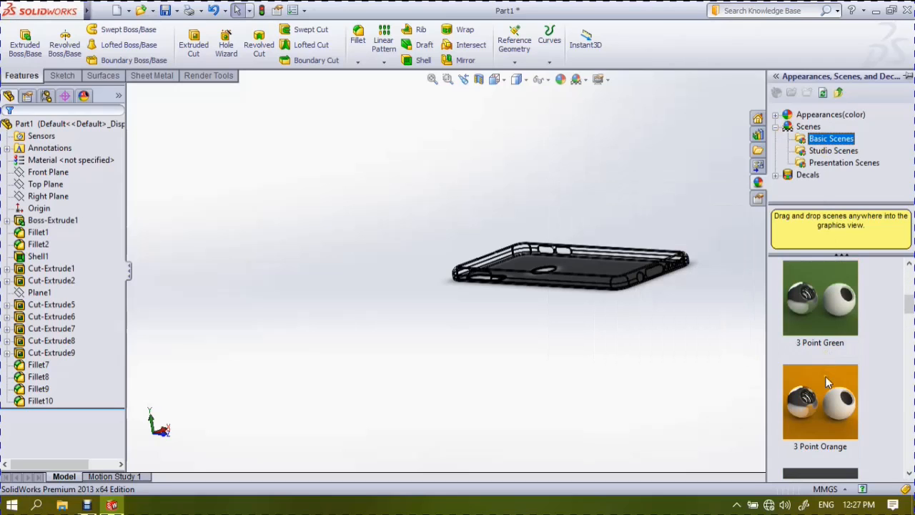
pyautogui.scroll(-6, 826, 376)
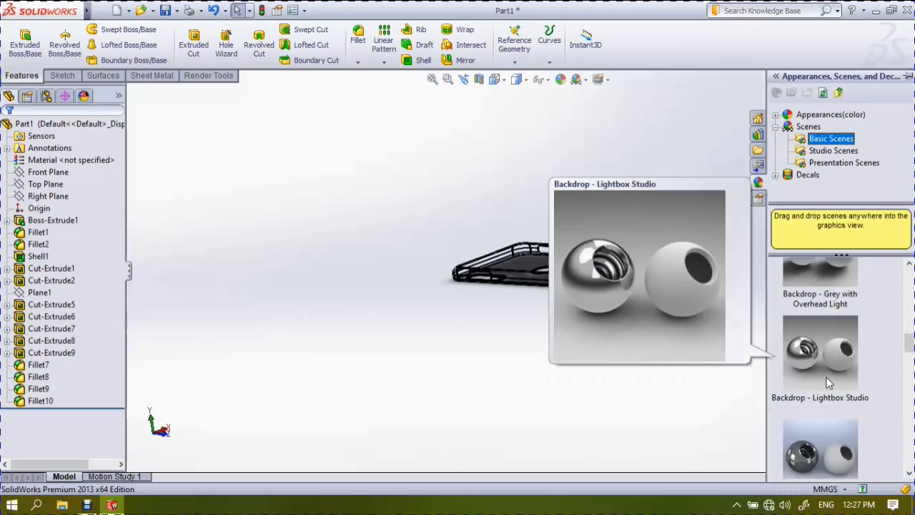
pyautogui.rightClick(829, 384)
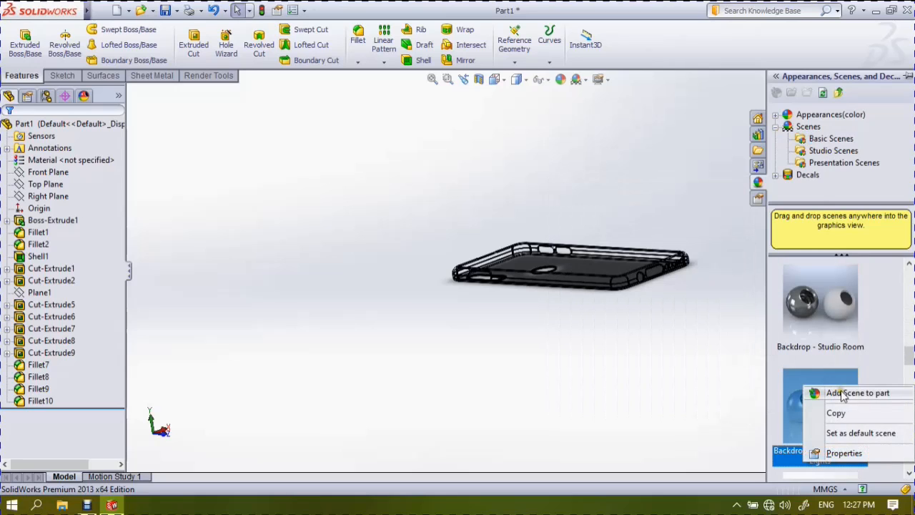
pyautogui.click(843, 393)
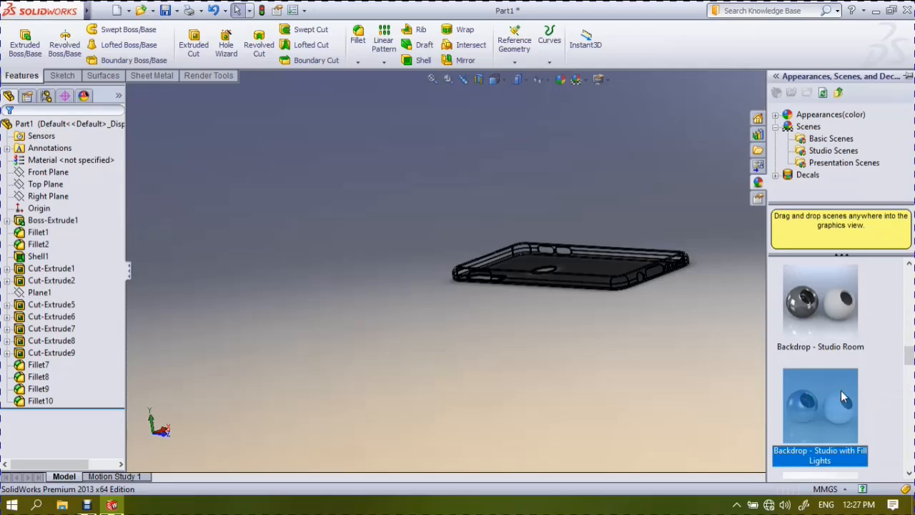
pyautogui.moveTo(840, 390)
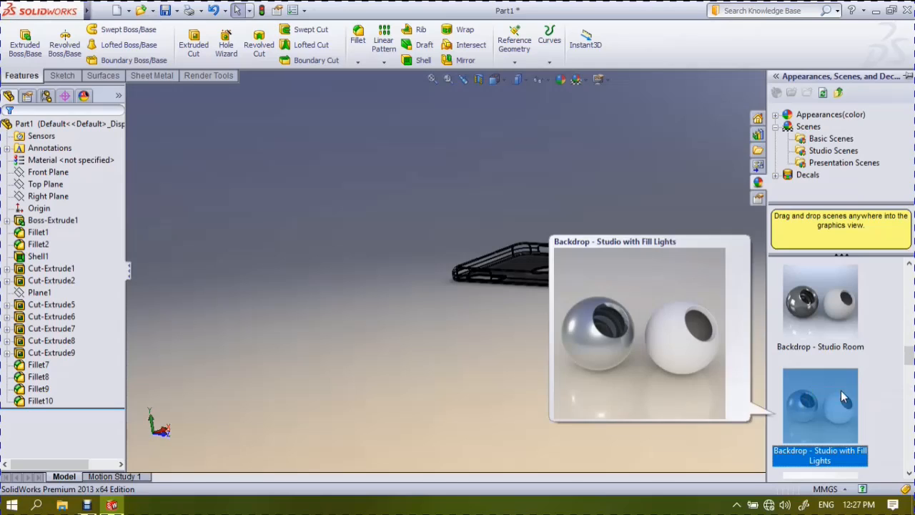
pyautogui.rightClick(216, 76)
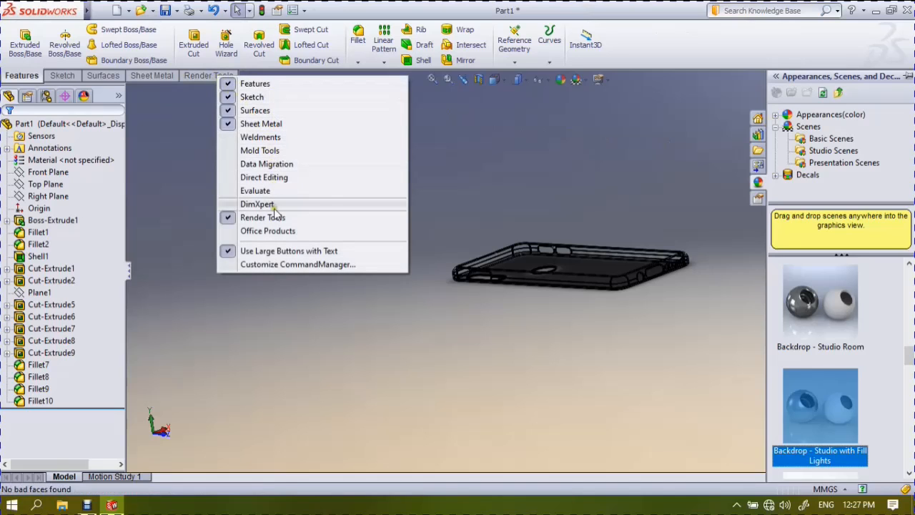
pyautogui.click(187, 75)
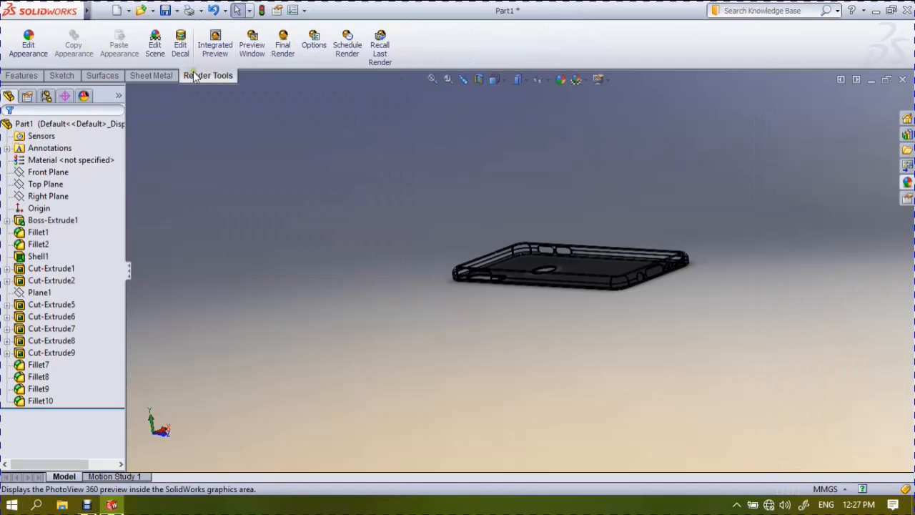
pyautogui.click(25, 43)
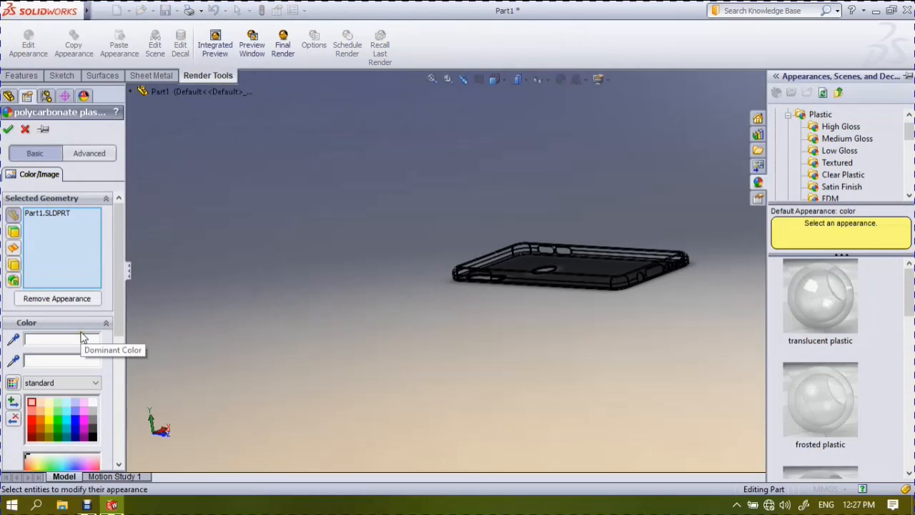
pyautogui.scroll(-6, 81, 333)
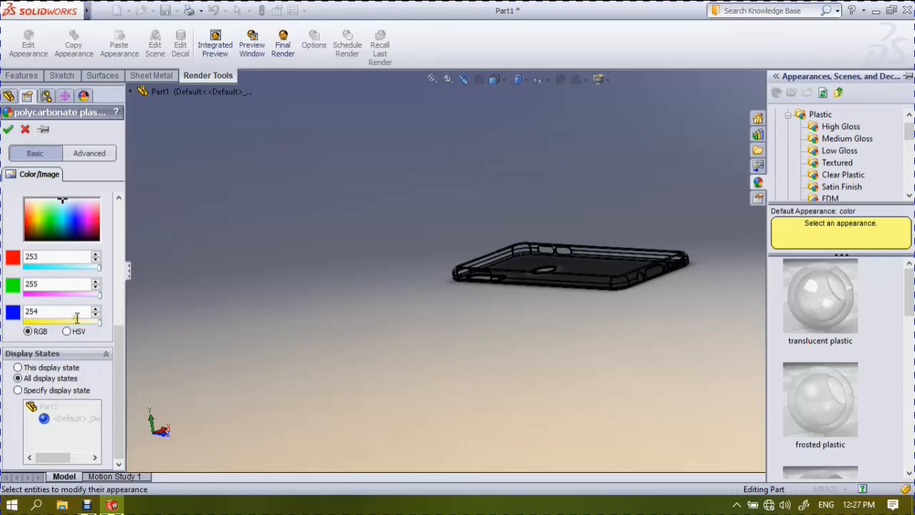
pyautogui.scroll(5, 64, 215)
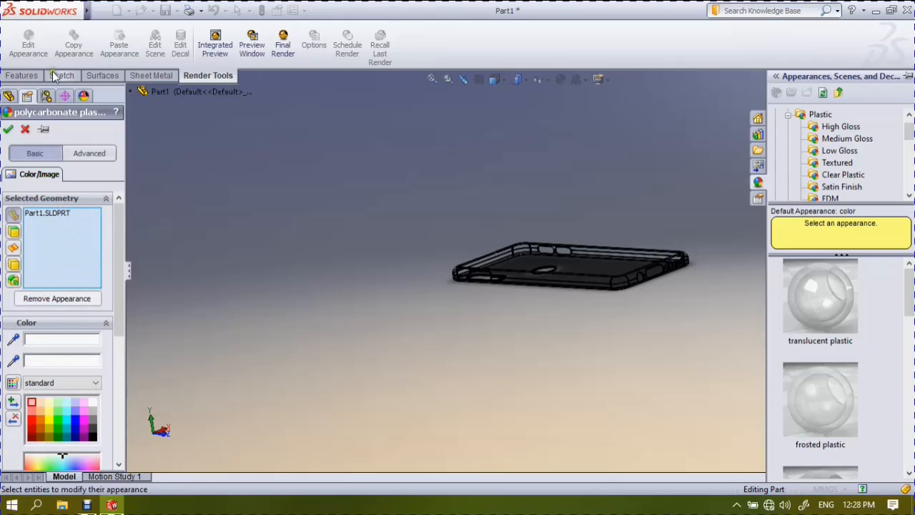
pyautogui.click(25, 127)
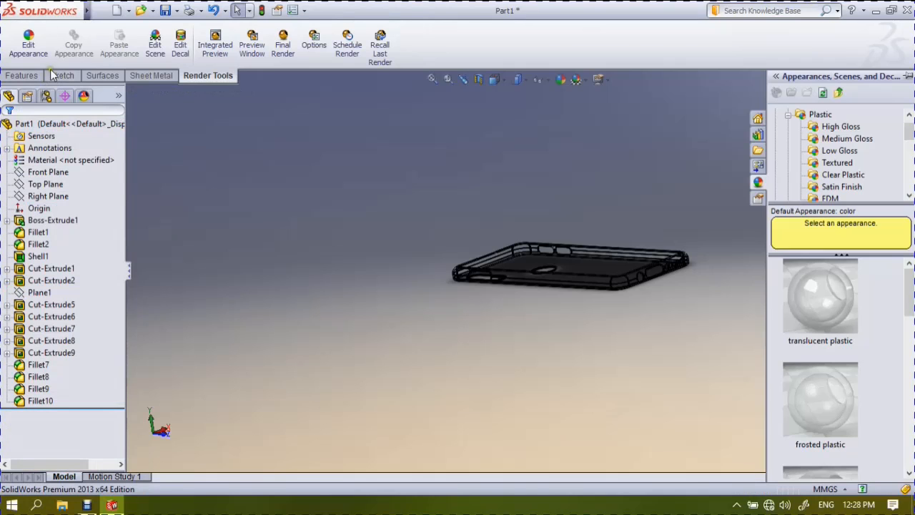
# Run a final render of the cover and save the image as the JPEG "mobile cover" in the channel data folder, overwriting the existing file
pyautogui.click(280, 46)
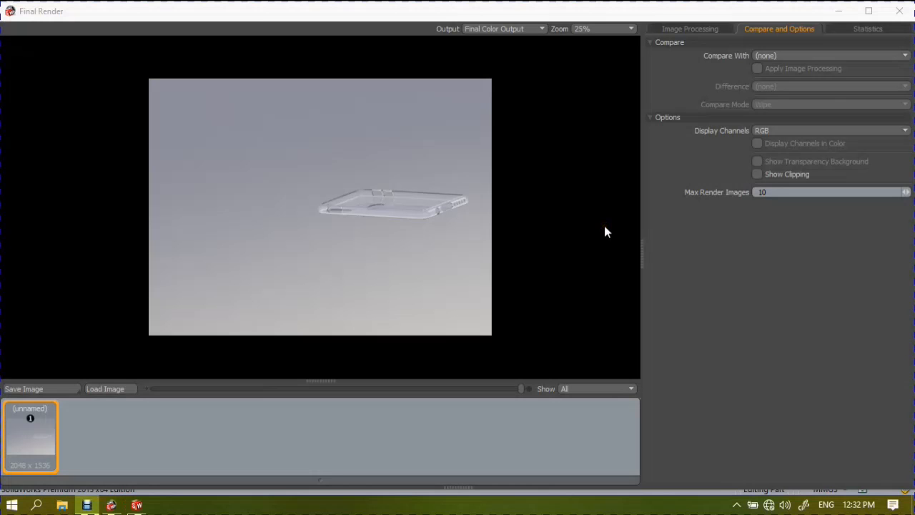
pyautogui.click(54, 386)
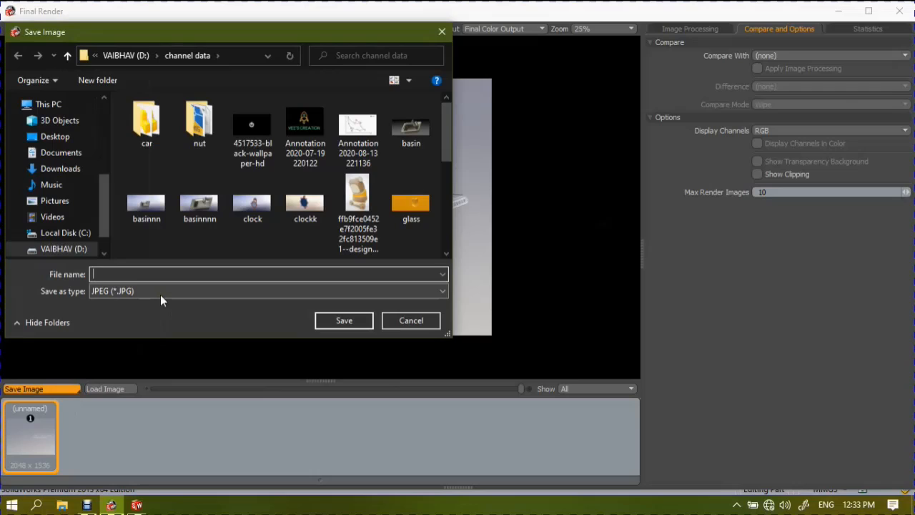
pyautogui.write('mobile c')
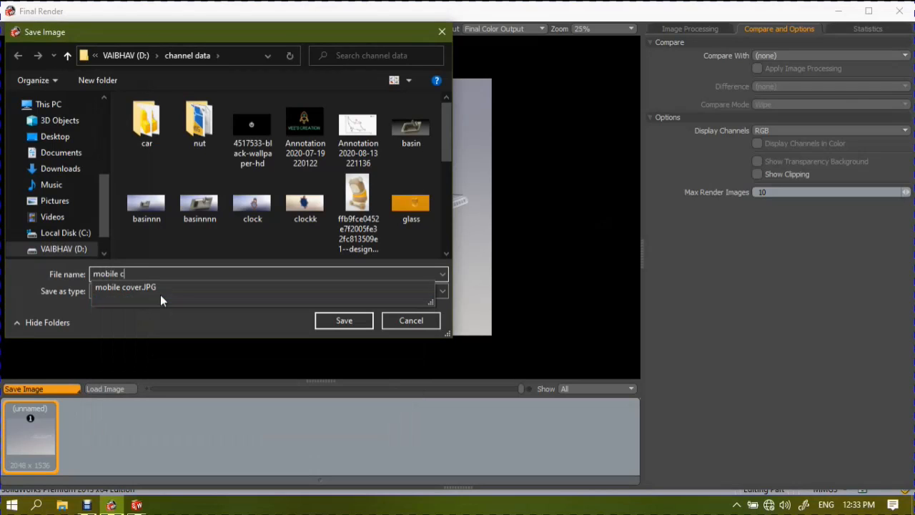
pyautogui.write('over')
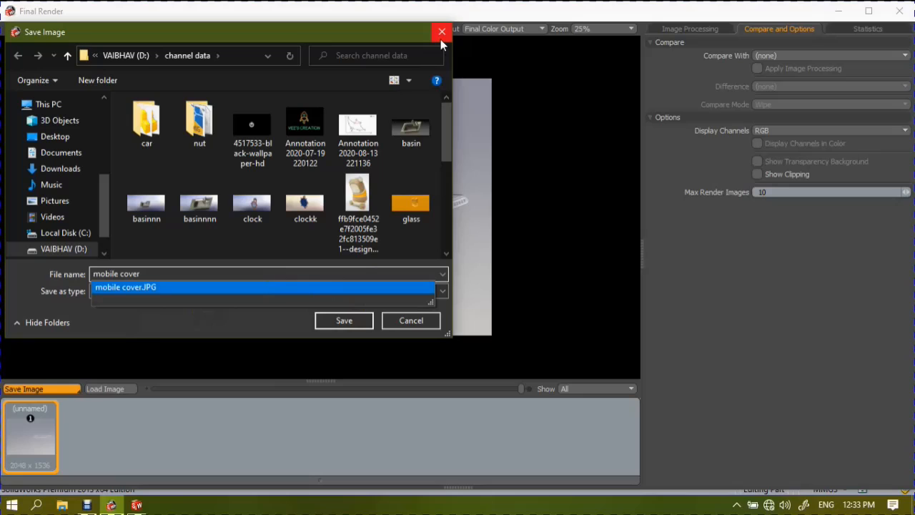
pyautogui.click(343, 320)
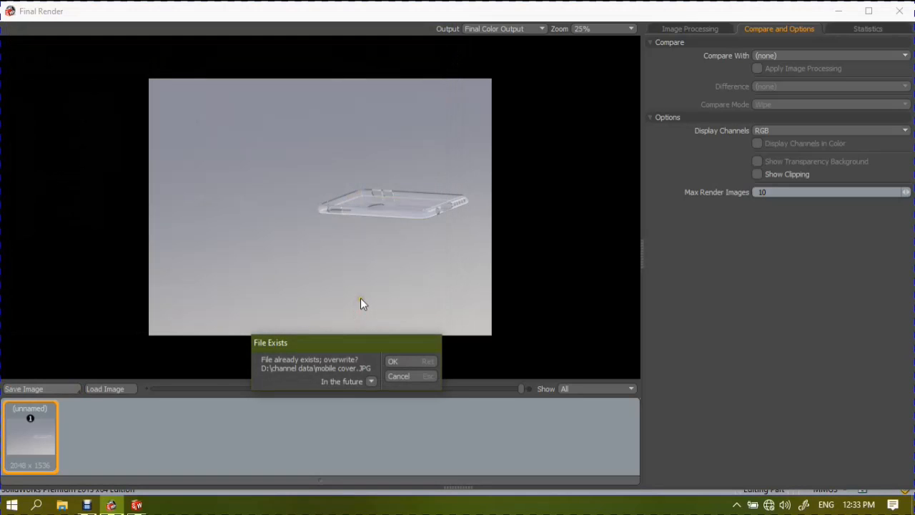
pyautogui.click(402, 360)
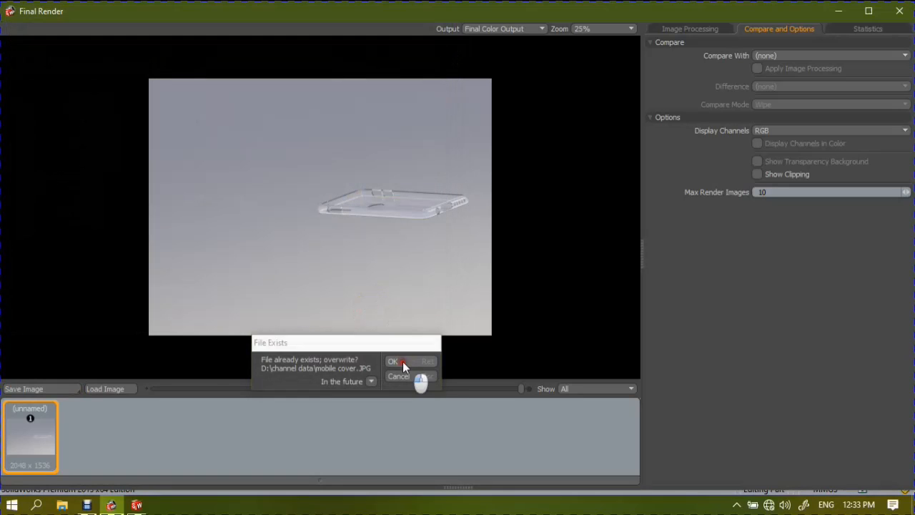